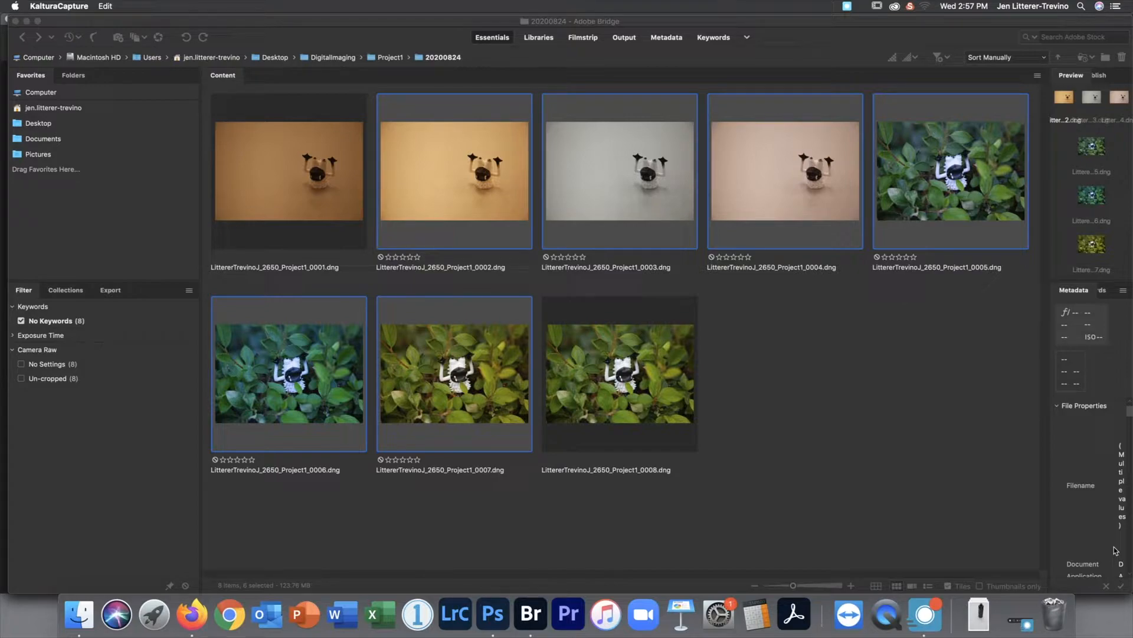
Select the six raw photos numbered 0002 through 0007 in Bridge and open them together in Camera Raw
{"action": "left_click", "coordinate": [810, 395]}
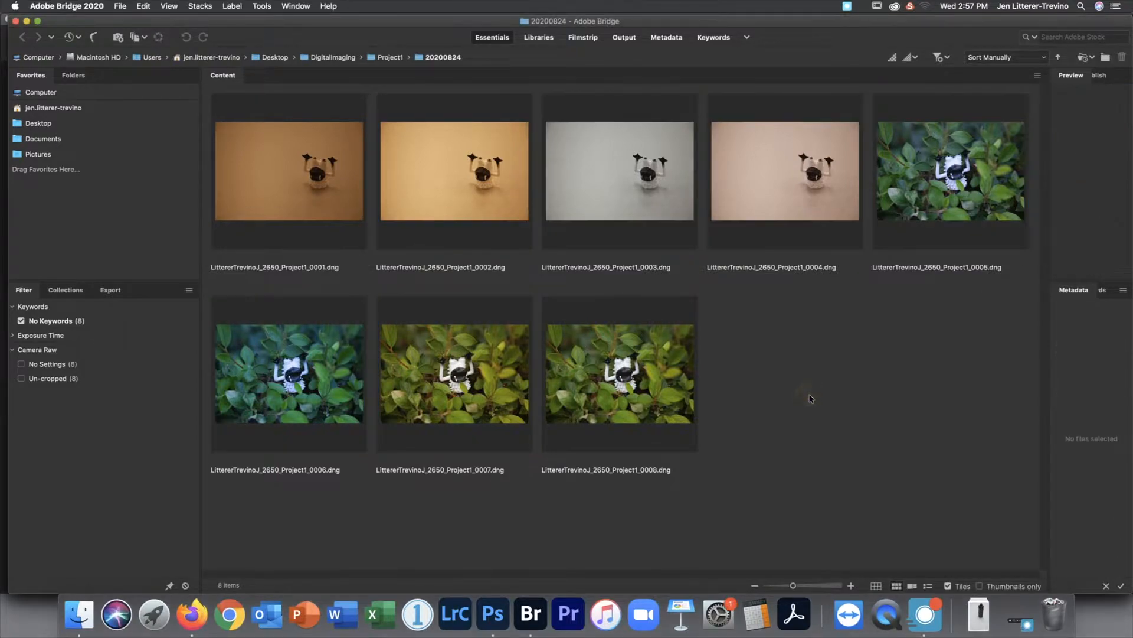
{"action": "left_click", "coordinate": [472, 218]}
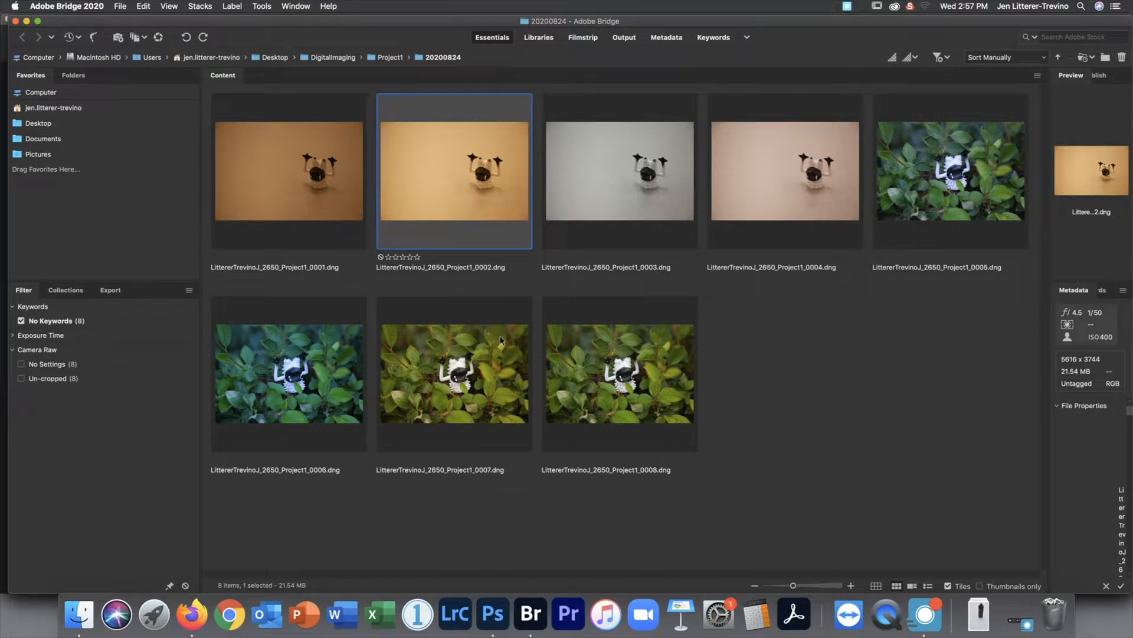
{"action": "left_click", "coordinate": [500, 340], "text": "shift"}
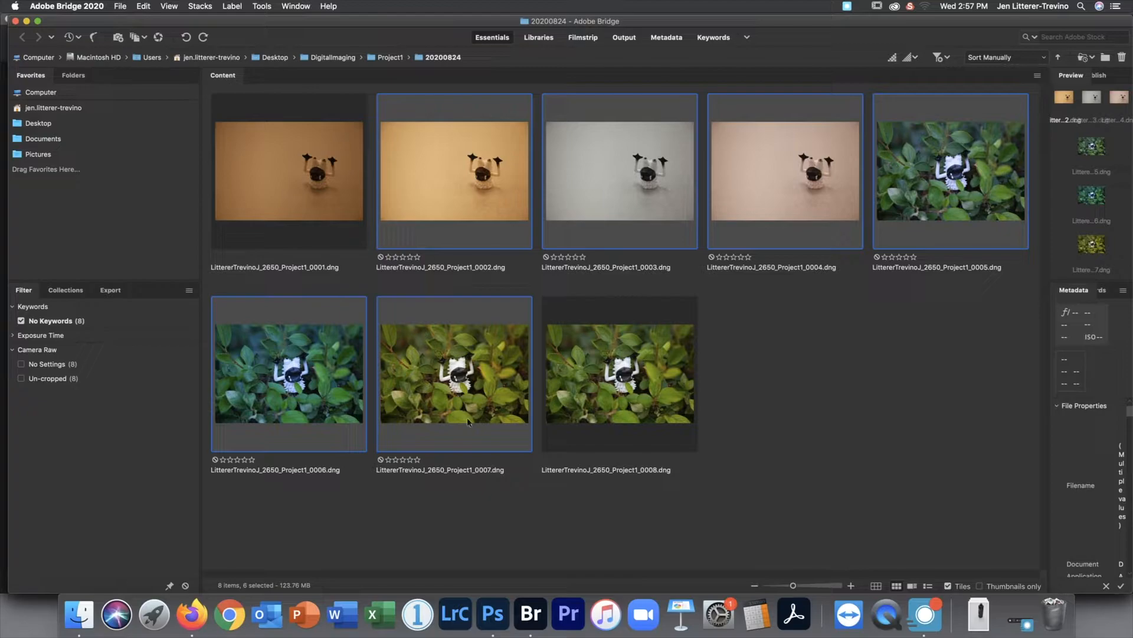
{"action": "double_click", "coordinate": [457, 385]}
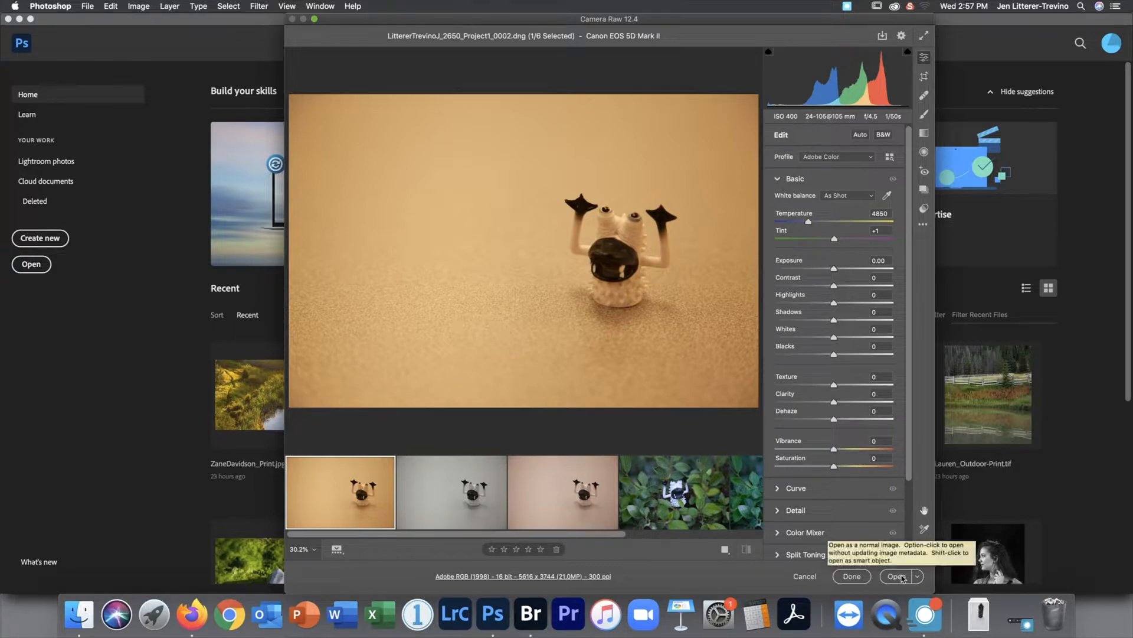
Select all six photos in the Camera Raw filmstrip and open them as images in Photoshop
{"action": "mouse_move", "coordinate": [690, 517]}
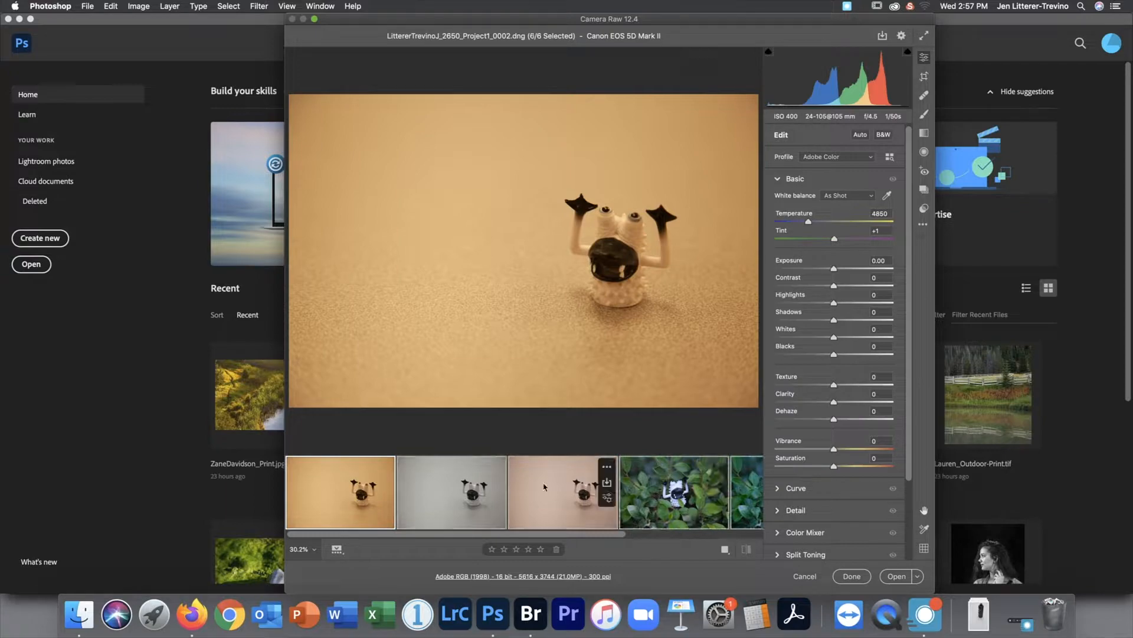
{"action": "key", "text": "super+a"}
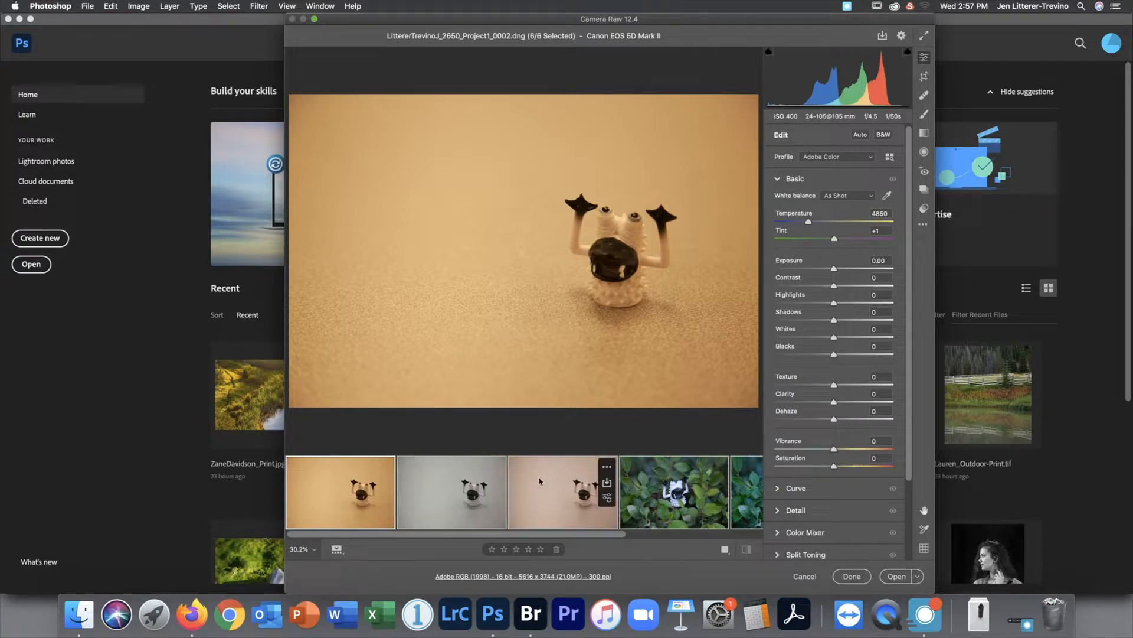
{"action": "left_click", "coordinate": [896, 577]}
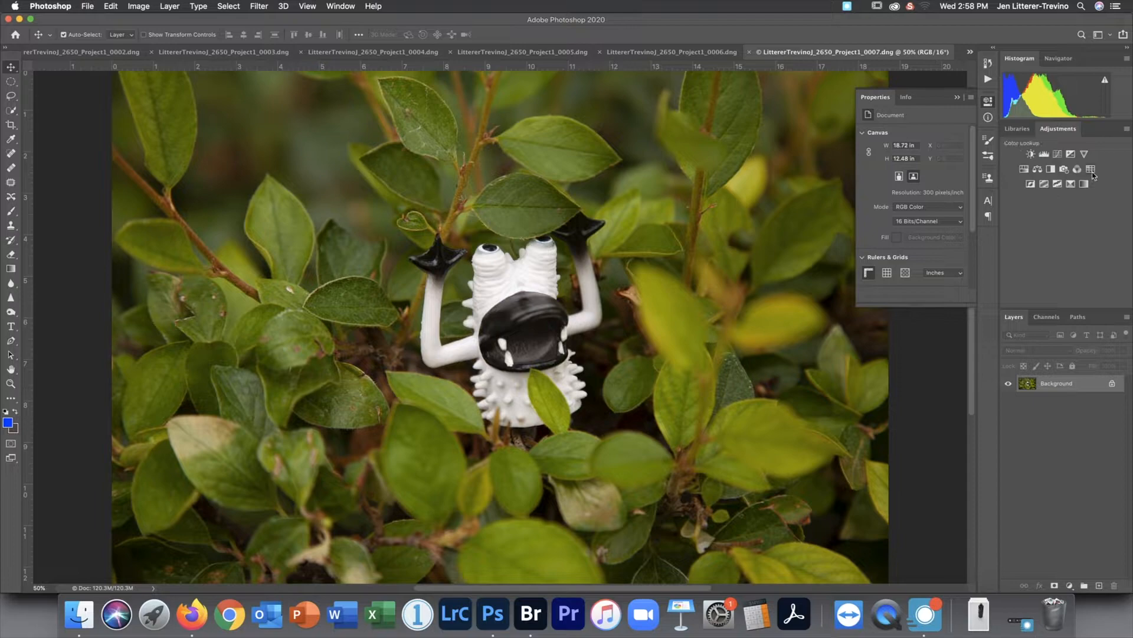
Switch the workspace to Essentials and back to Photography, and collapse the floating Properties panel
{"action": "left_click", "coordinate": [1110, 35]}
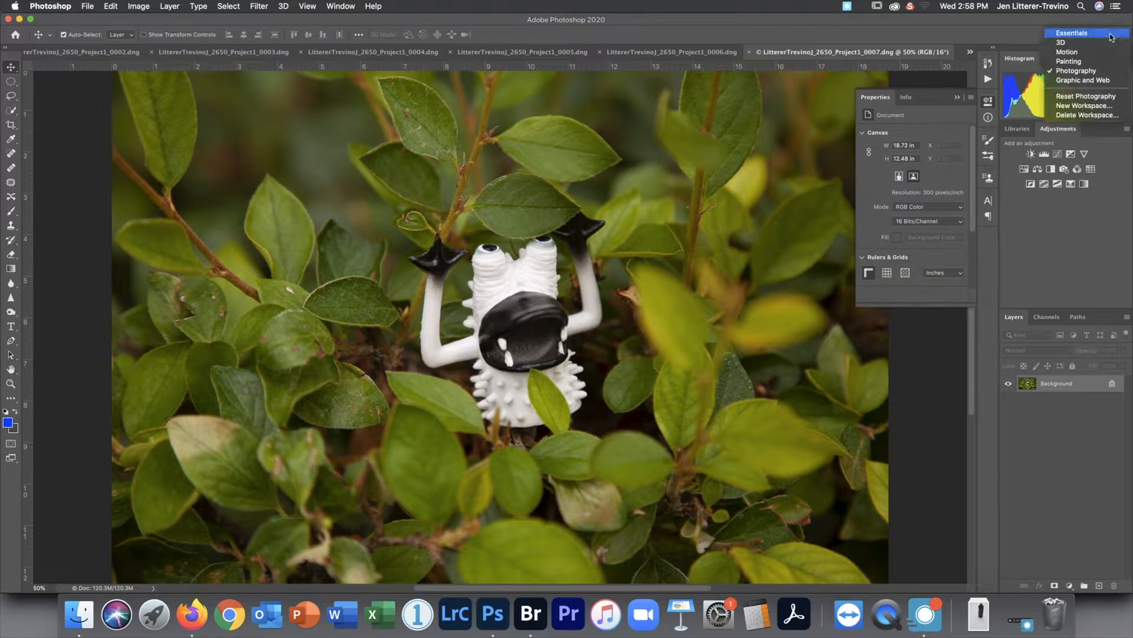
{"action": "left_click", "coordinate": [1110, 34]}
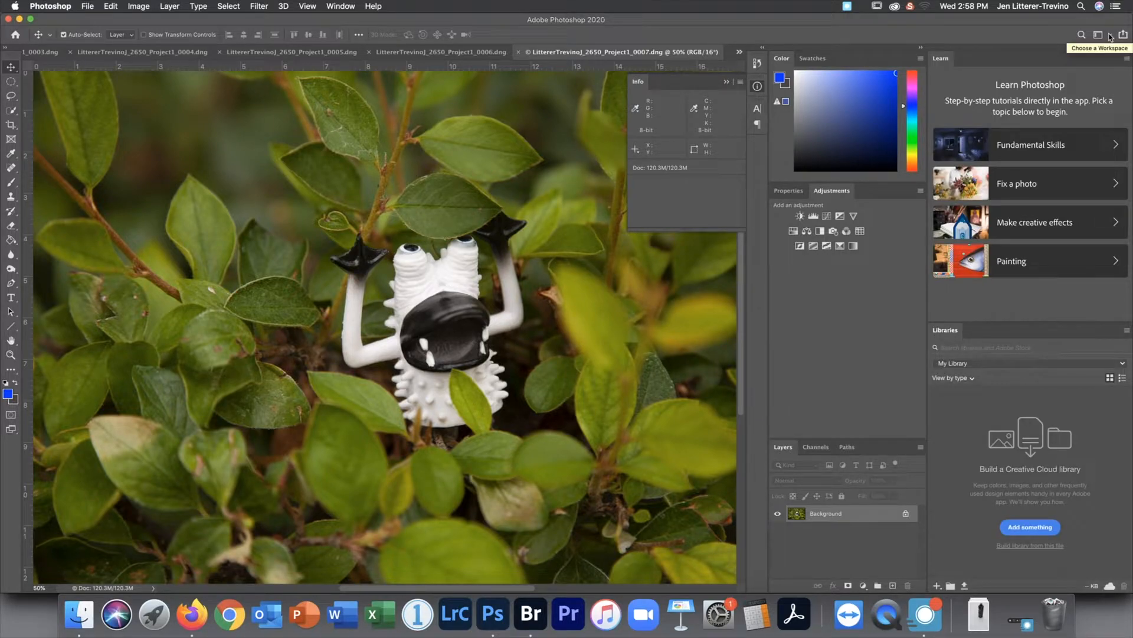
{"action": "left_click", "coordinate": [1109, 37]}
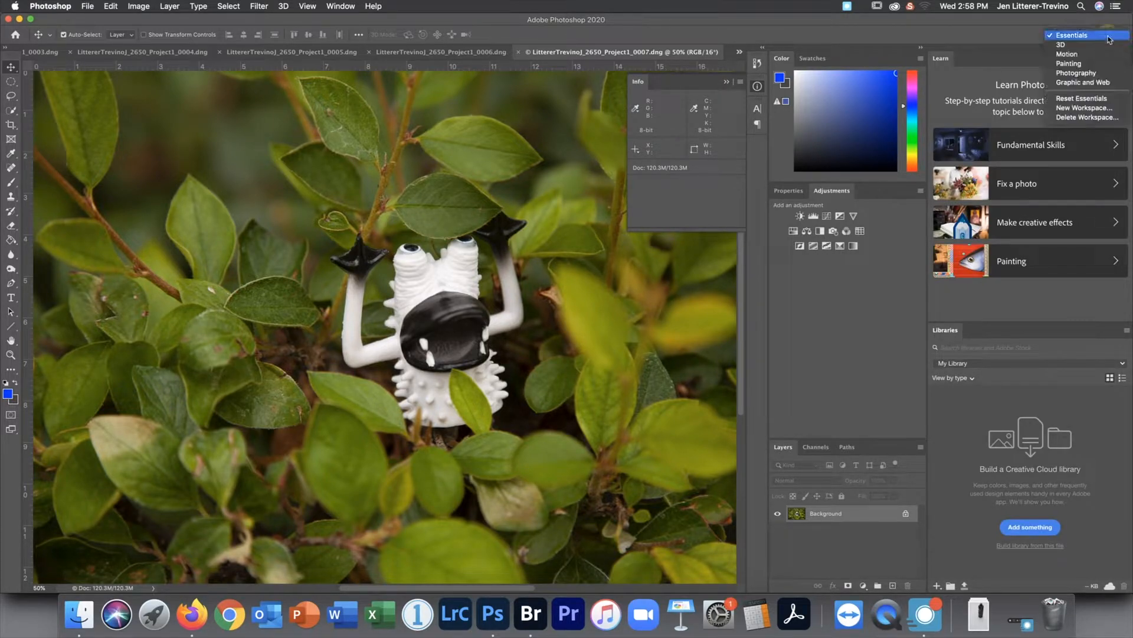
{"action": "left_click", "coordinate": [1077, 73]}
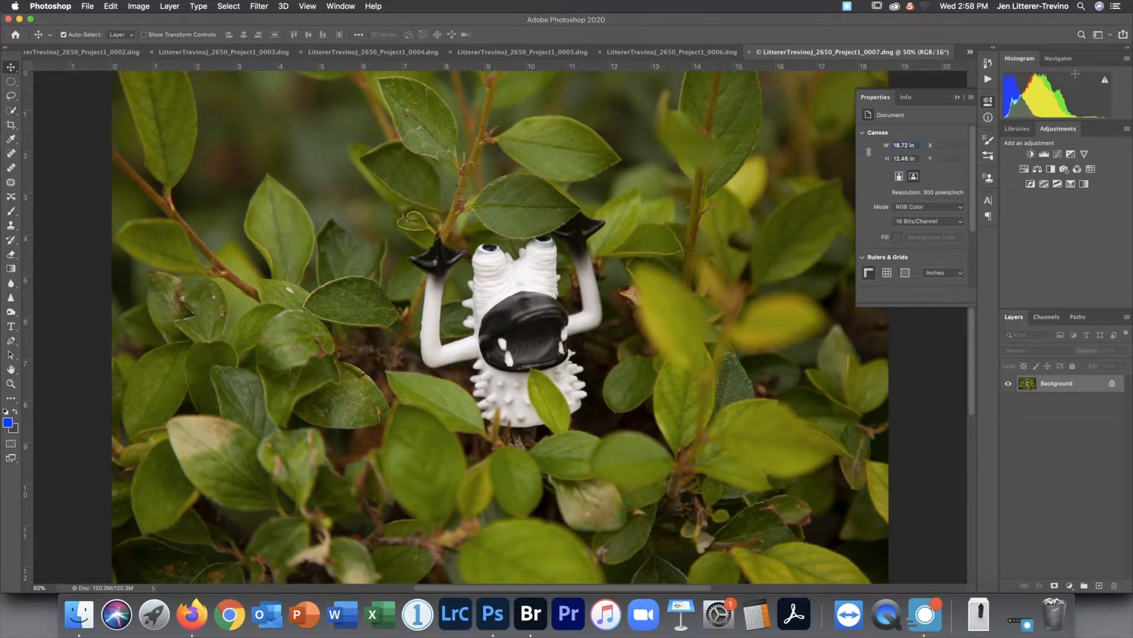
{"action": "left_click", "coordinate": [958, 98]}
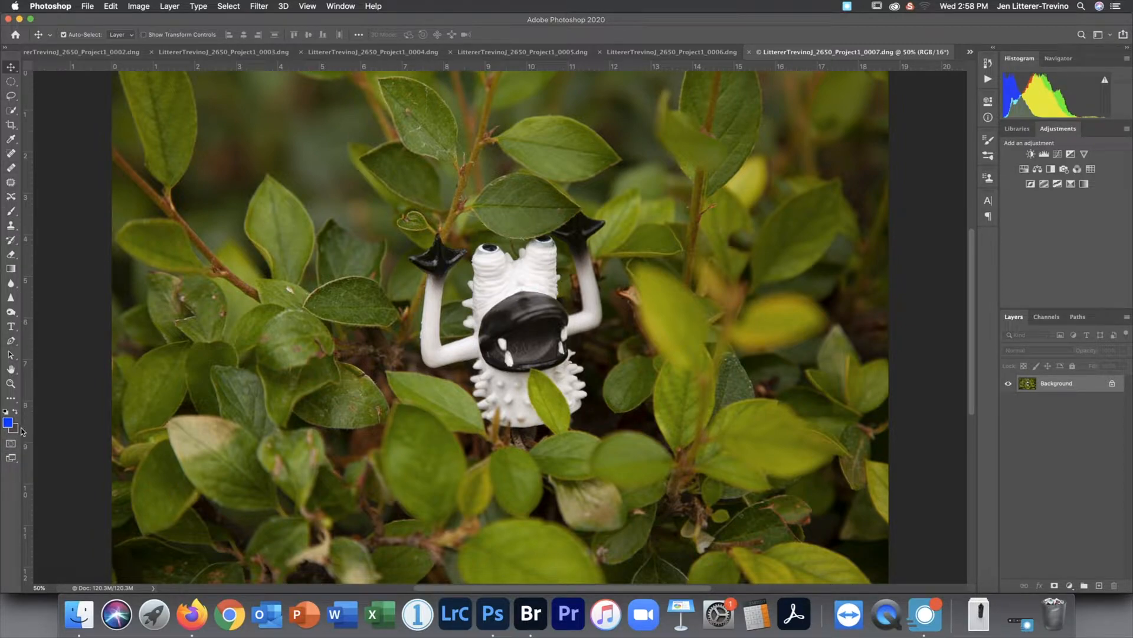
Switch to Full Screen Mode With Menu Bar and return to Standard Screen Mode
{"action": "left_click", "coordinate": [11, 457]}
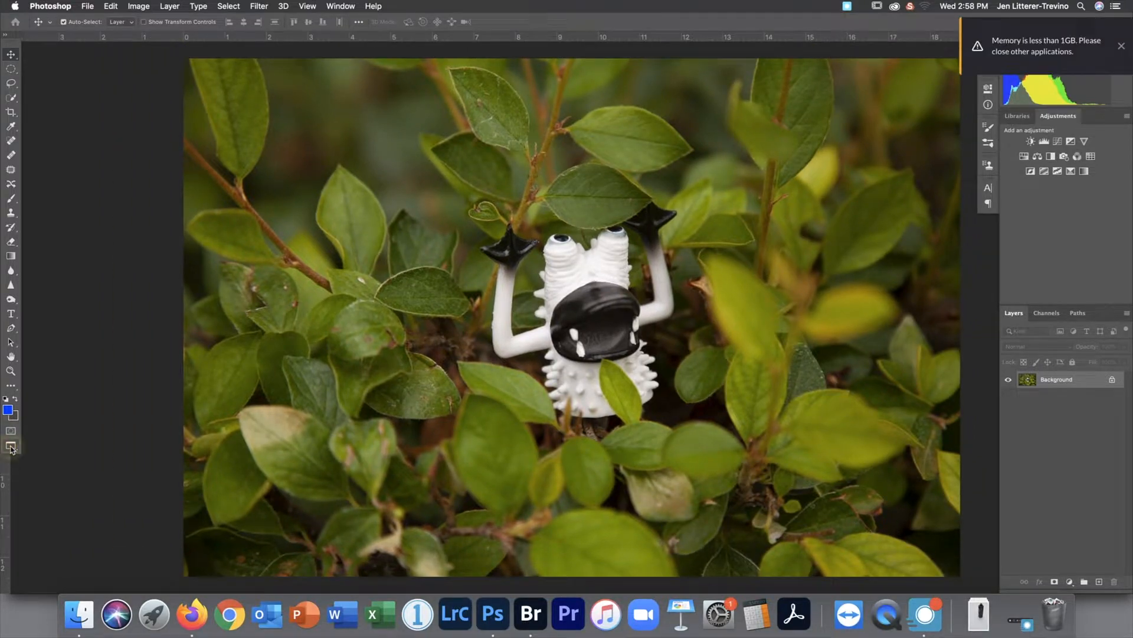
{"action": "left_click", "coordinate": [10, 445]}
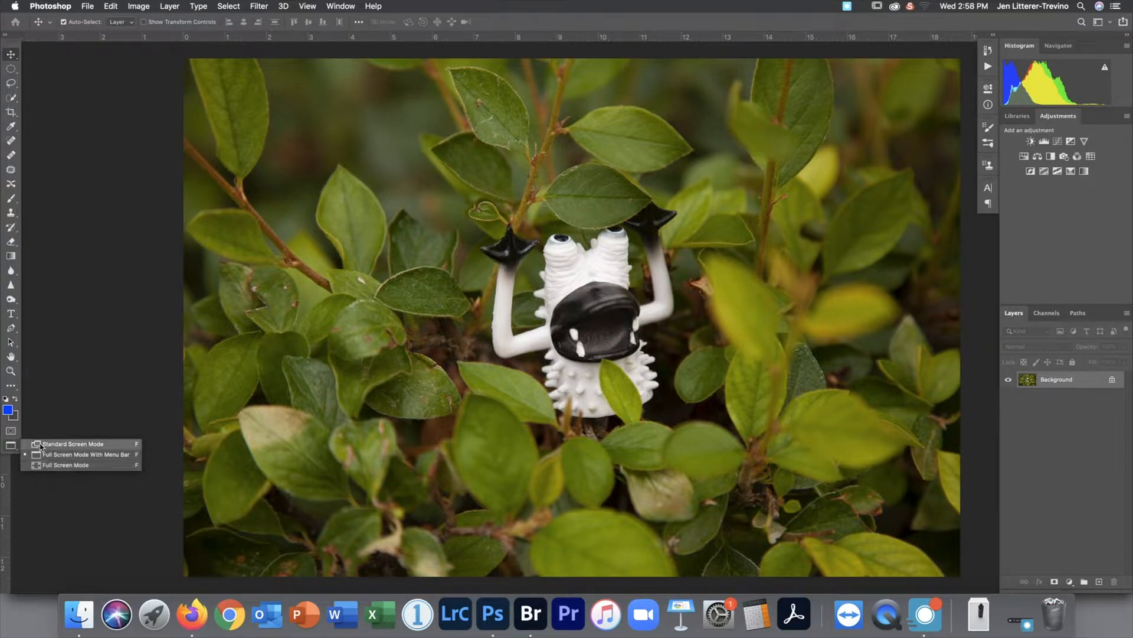
{"action": "left_click", "coordinate": [40, 446]}
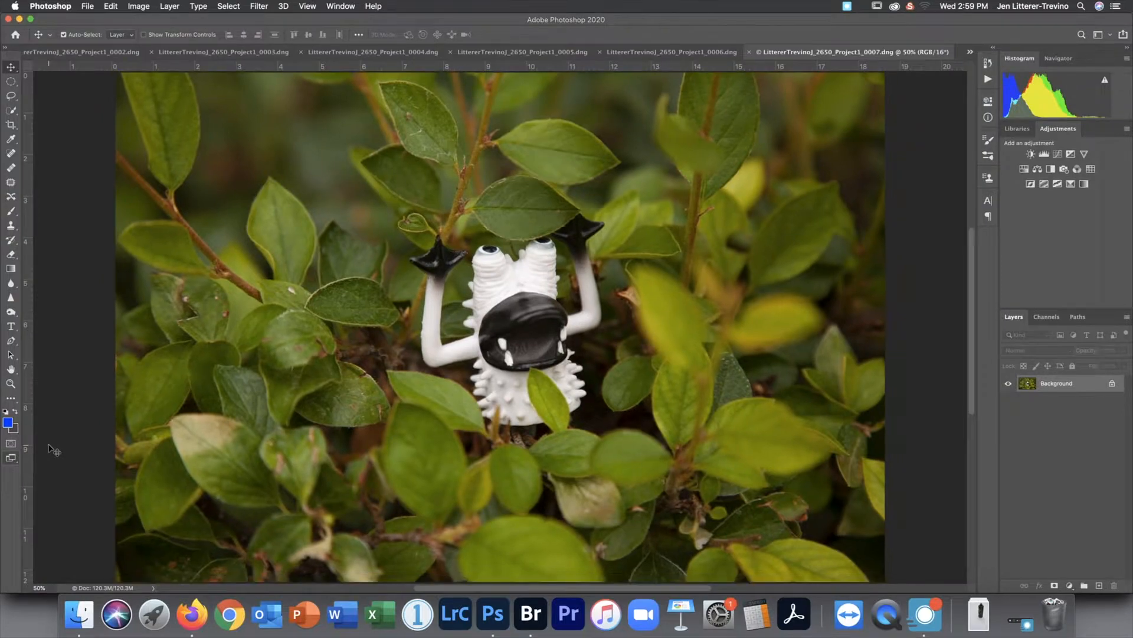
Cycle repeatedly through the three screen modes and finish in Standard Screen Mode
{"action": "key", "text": "f"}
{"action": "key", "text": "f"}
{"action": "key", "text": "f"}
{"action": "key", "text": "f"}
{"action": "key", "text": "f"}
{"action": "key", "text": "f"}
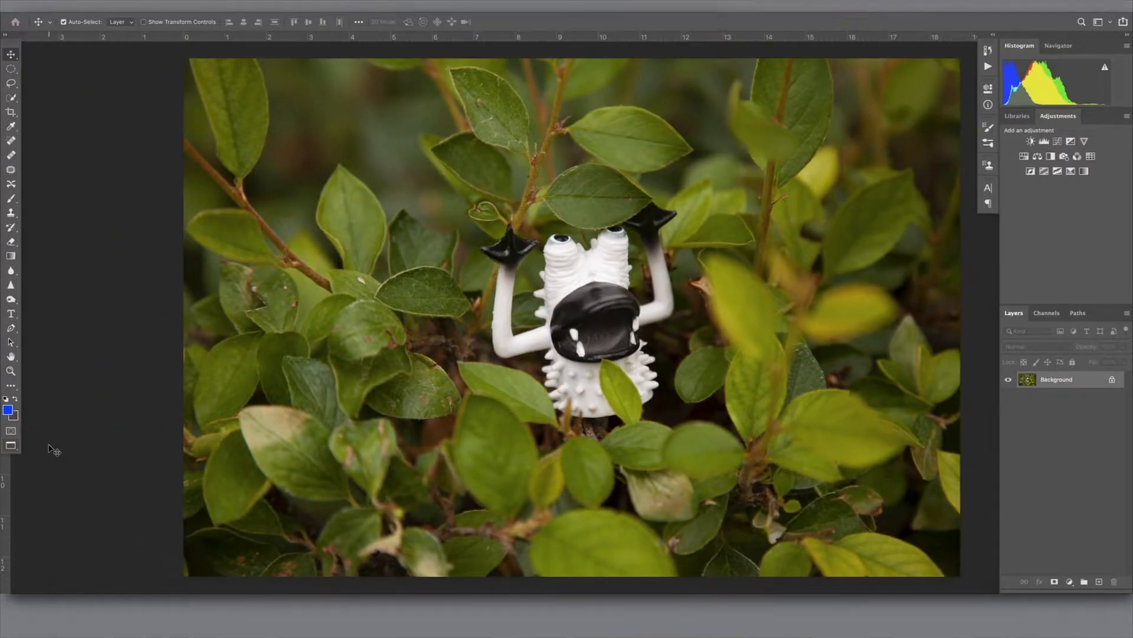
{"action": "key", "text": "f"}
{"action": "key", "text": "f"}
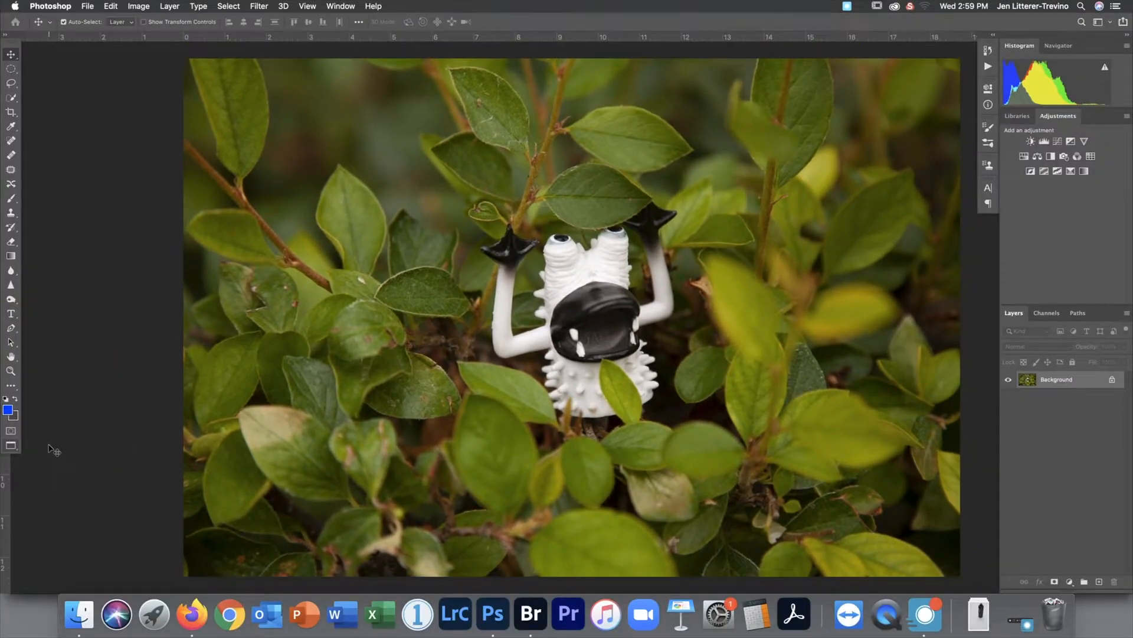
{"action": "key", "text": "f"}
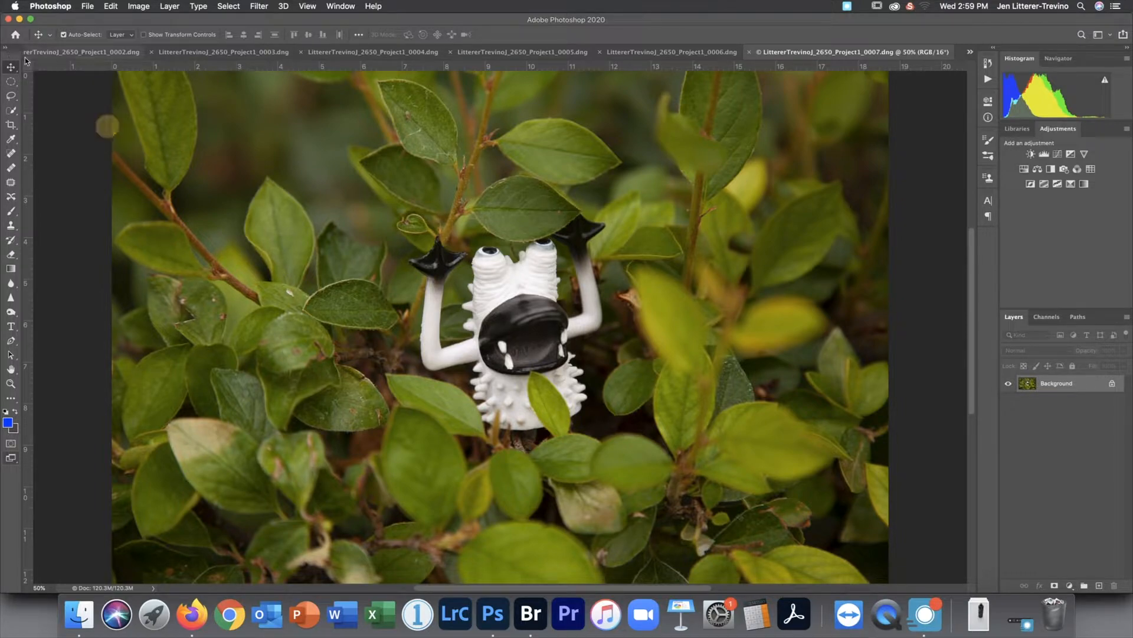
Undock the toolbar, toggle it between two columns and one, and dock it back in its original place
{"action": "left_click_drag", "start_coordinate": [11, 56], "coordinate": [77, 99]}
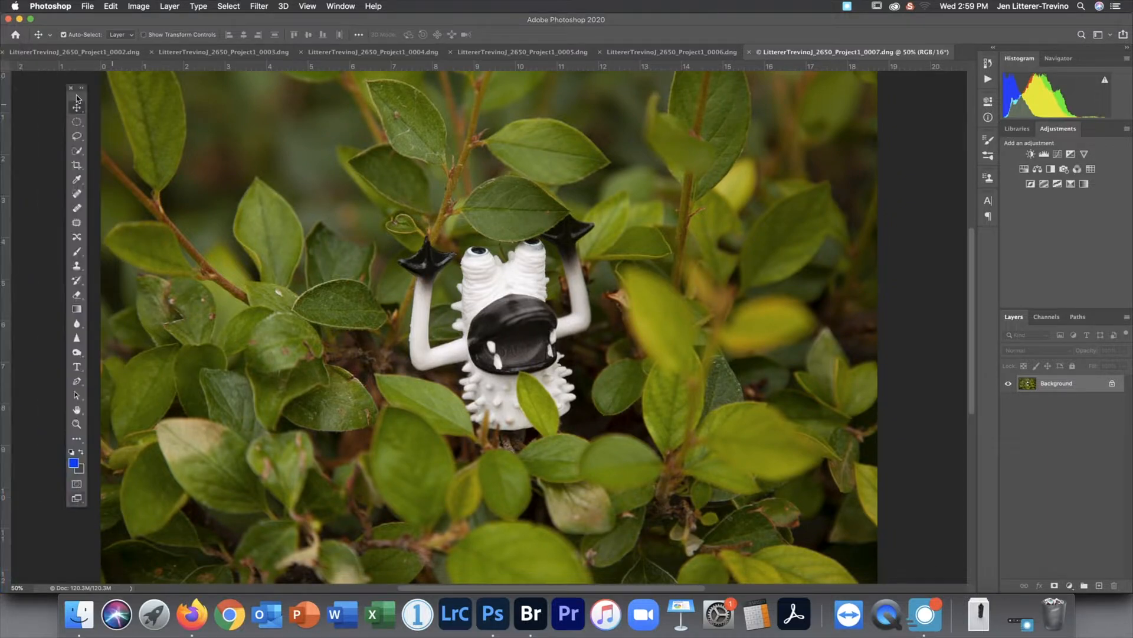
{"action": "left_click", "coordinate": [80, 88]}
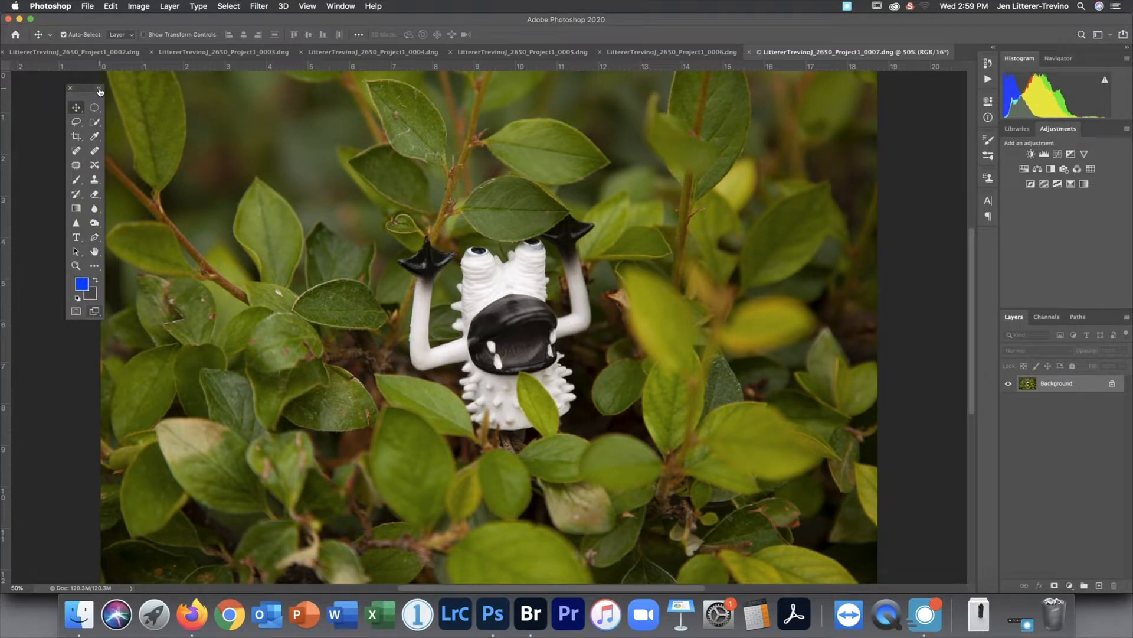
{"action": "left_click", "coordinate": [99, 88]}
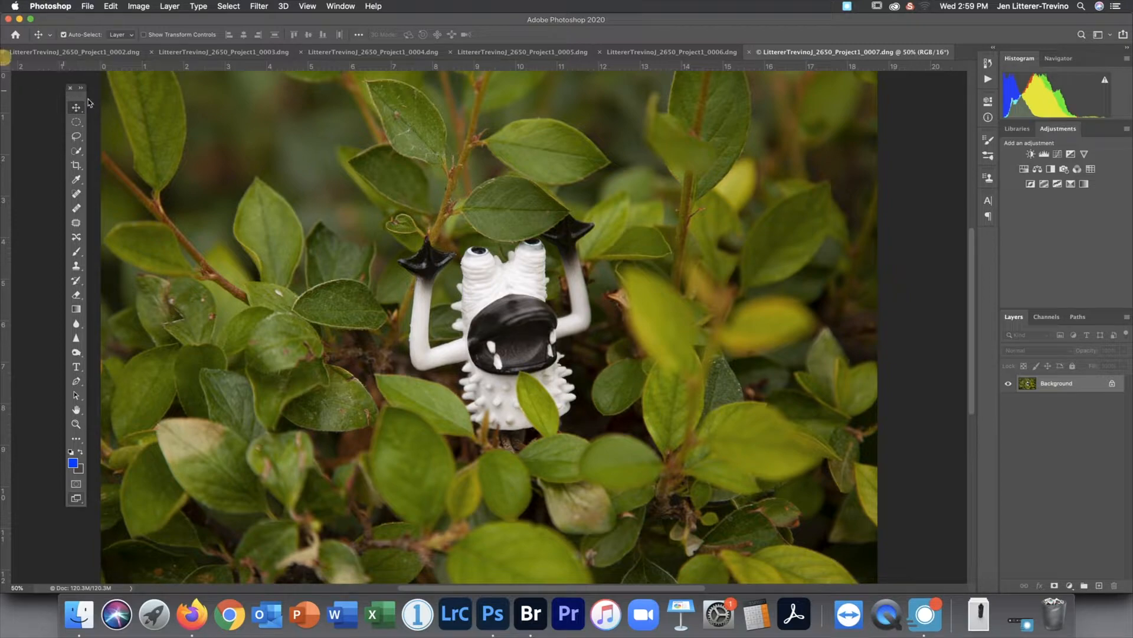
{"action": "left_click_drag", "start_coordinate": [75, 95], "coordinate": [11, 55]}
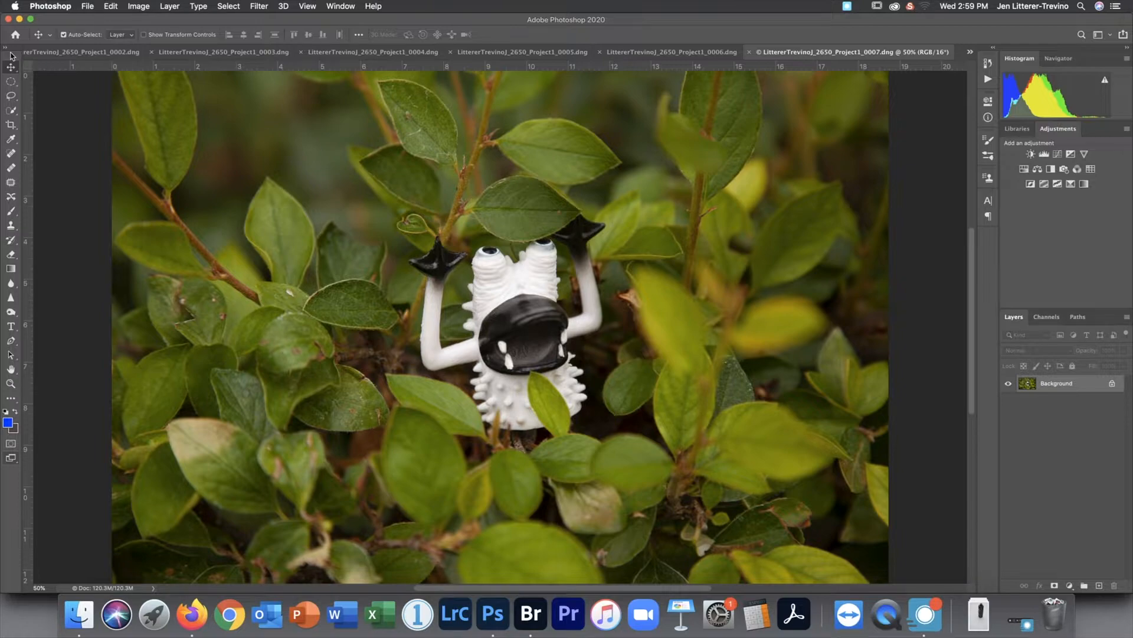
Activate the marquee, Quick Selection, Lasso and Crop tools to examine how their options differ, and return to the Move tool
{"action": "left_click", "coordinate": [12, 83]}
{"action": "left_click", "coordinate": [10, 111]}
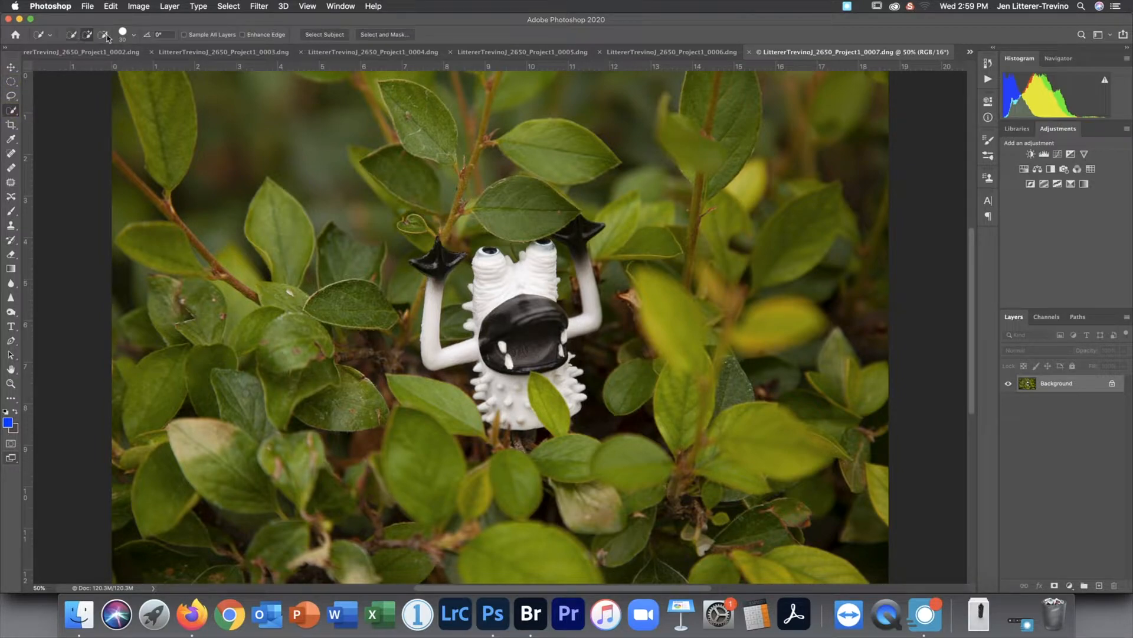
{"action": "left_click", "coordinate": [11, 81]}
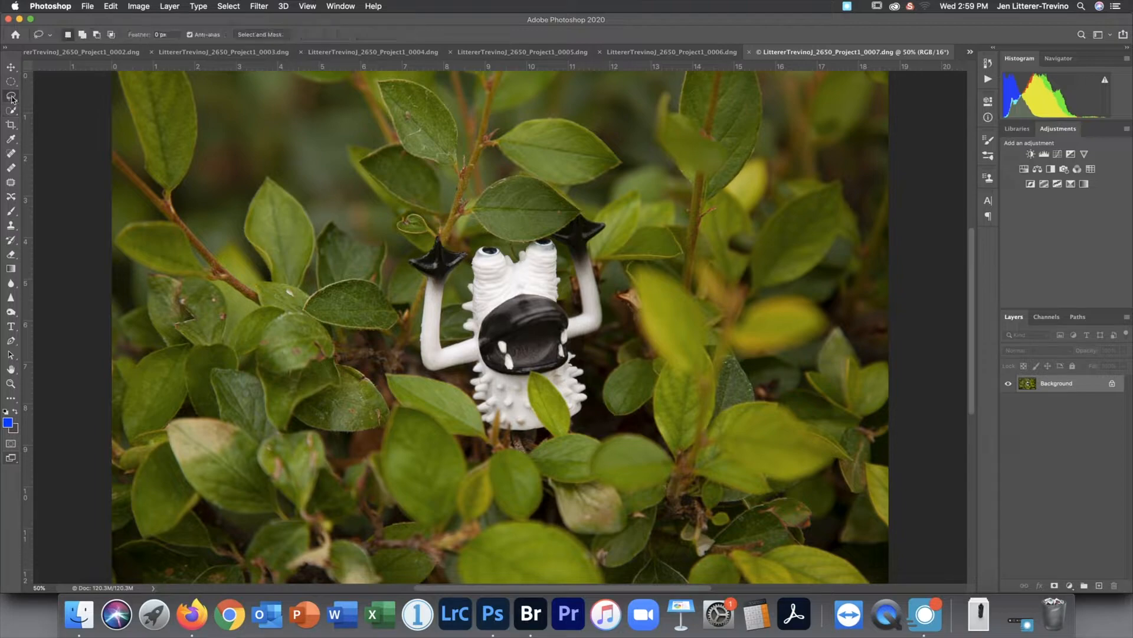
{"action": "left_click", "coordinate": [11, 67]}
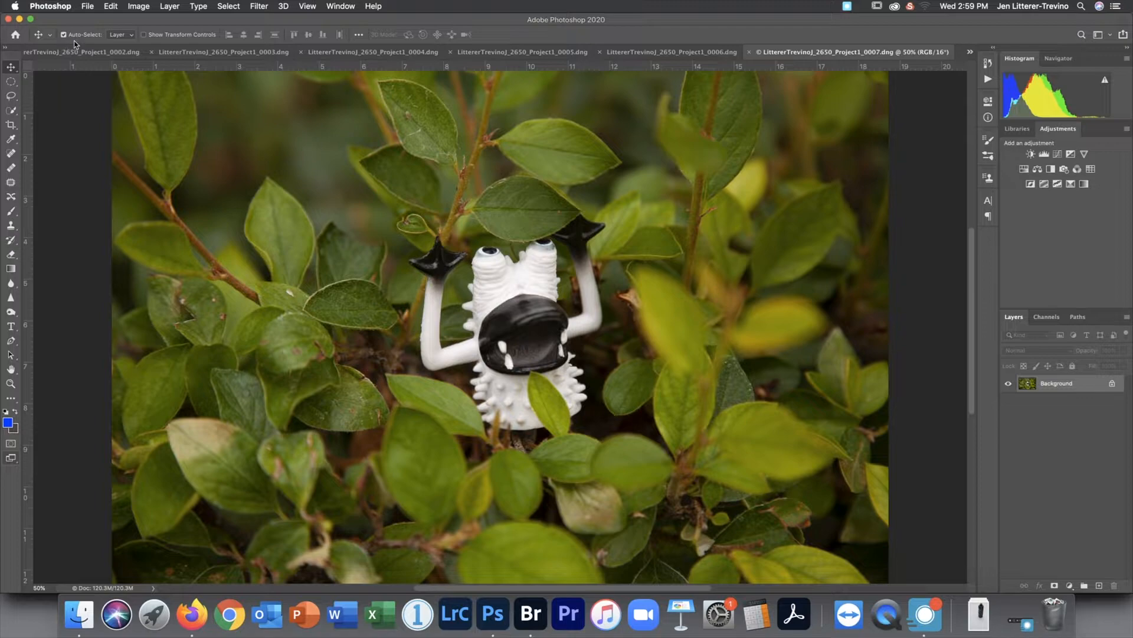
{"action": "left_click", "coordinate": [11, 126]}
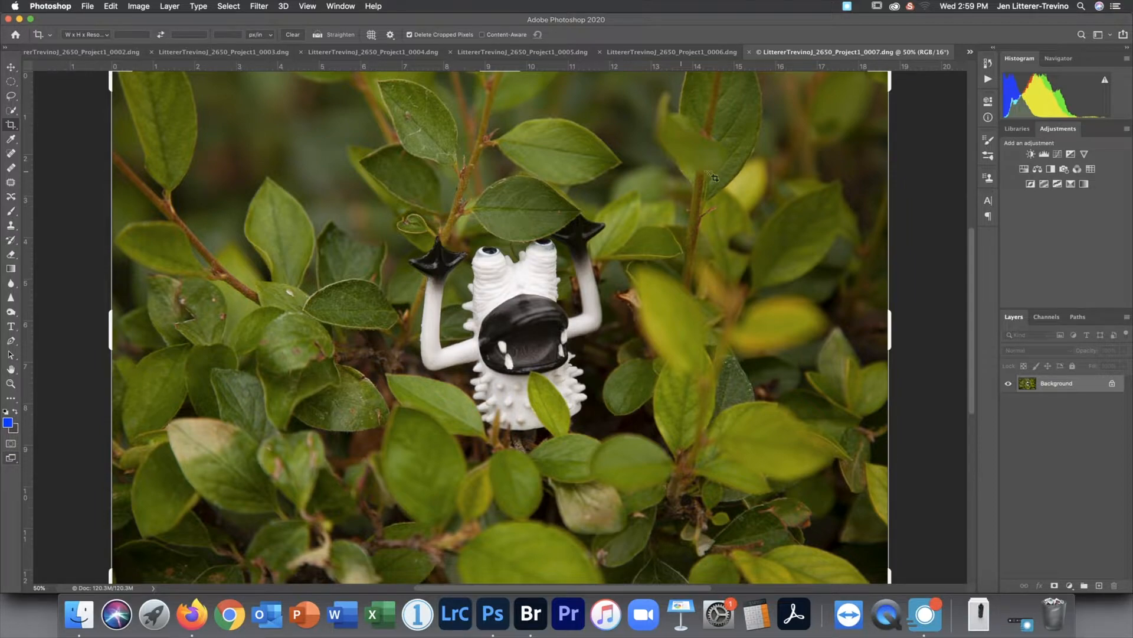
{"action": "left_click", "coordinate": [10, 66]}
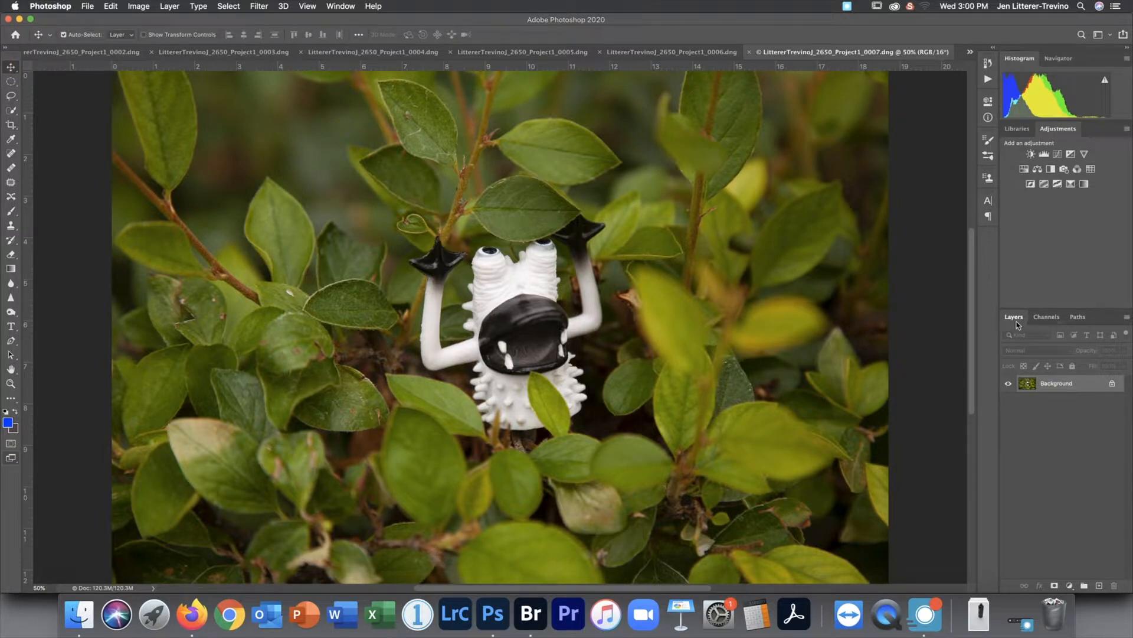
Look through the Channels, Layers, Paragraph and Brush Settings panels, and leave the History panel expanded
{"action": "left_click", "coordinate": [1046, 319]}
{"action": "left_click", "coordinate": [1013, 317]}
{"action": "left_click", "coordinate": [990, 215]}
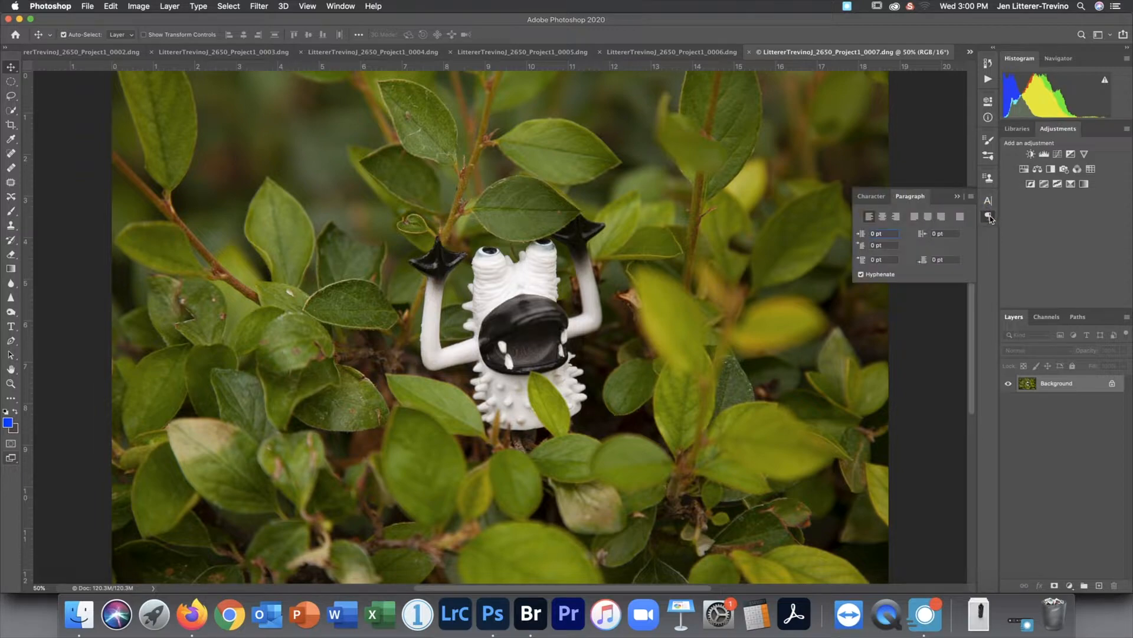
{"action": "left_click", "coordinate": [990, 215]}
{"action": "left_click", "coordinate": [991, 141]}
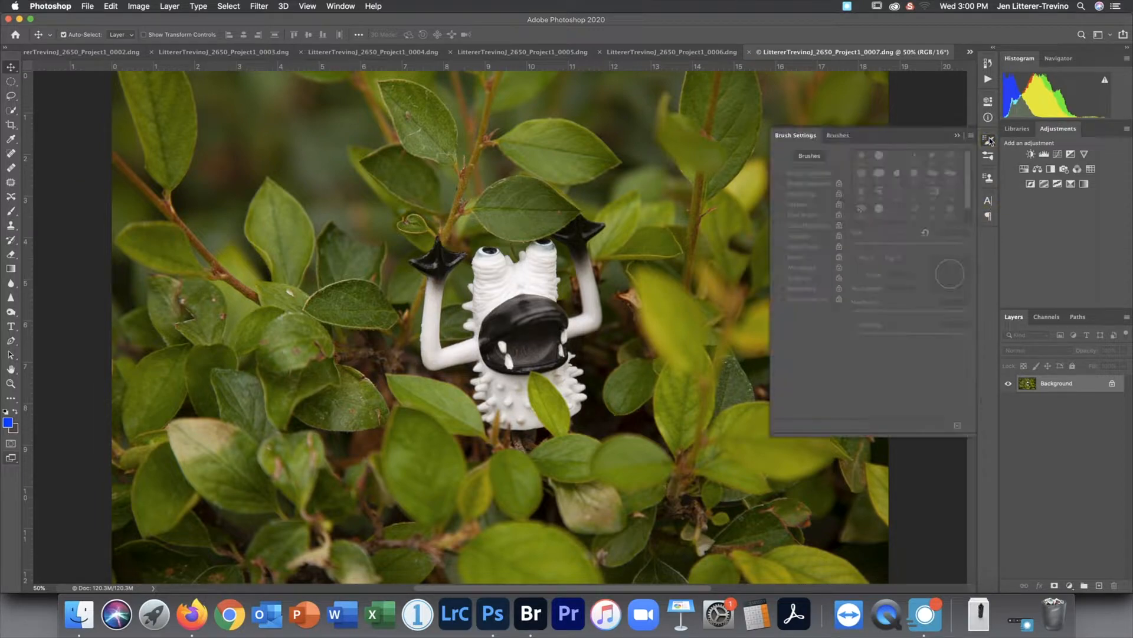
{"action": "left_click", "coordinate": [991, 140]}
{"action": "left_click", "coordinate": [990, 63]}
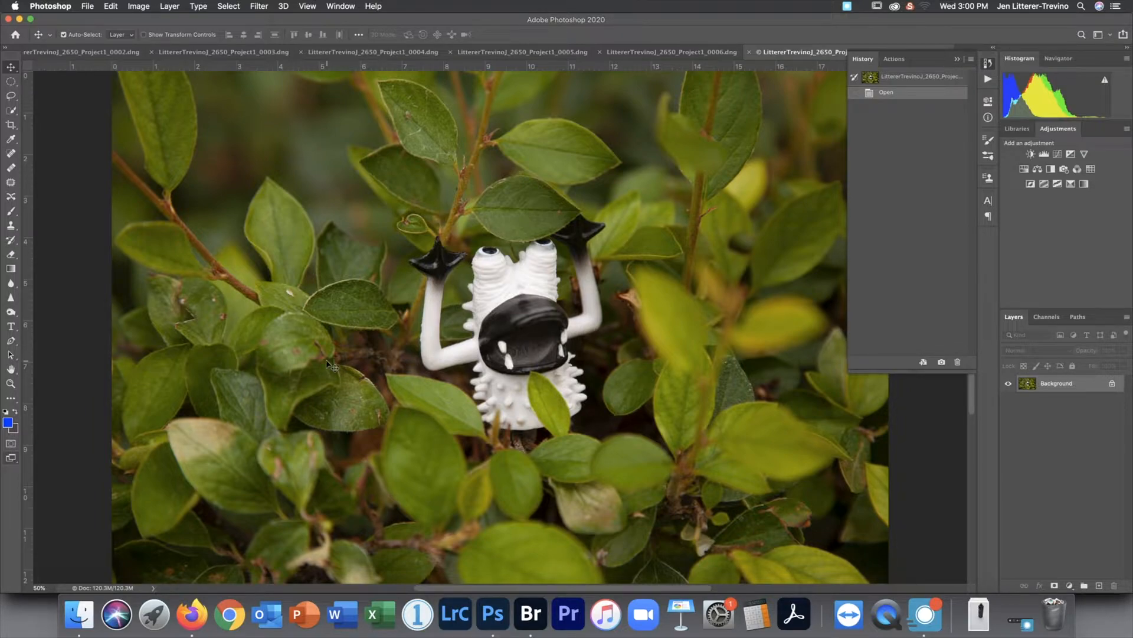
Zoom in to 300% on the toy's mouth and pan with the Hand tool to the area around its eyes
{"action": "key", "text": "z"}
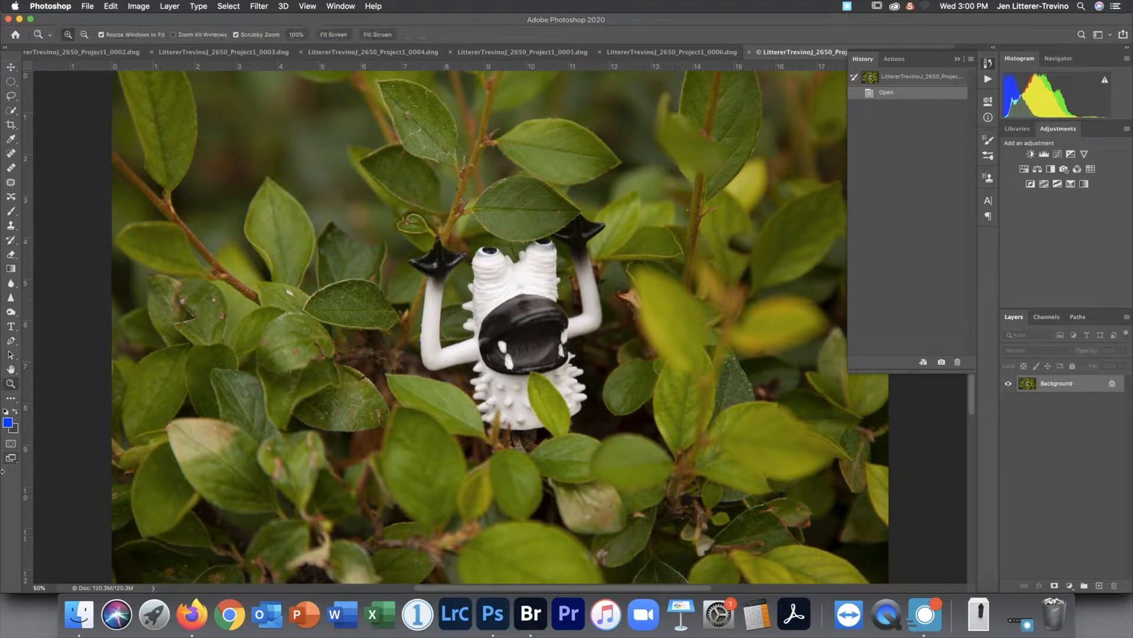
{"action": "left_click", "coordinate": [495, 338]}
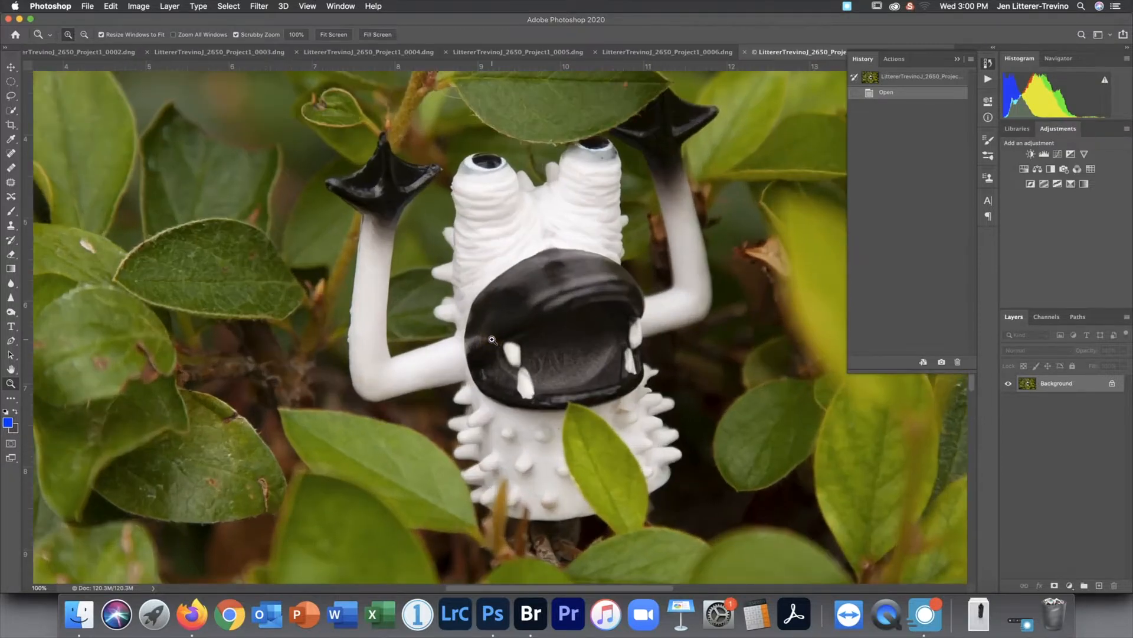
{"action": "left_click", "coordinate": [493, 340]}
{"action": "left_click", "coordinate": [492, 340]}
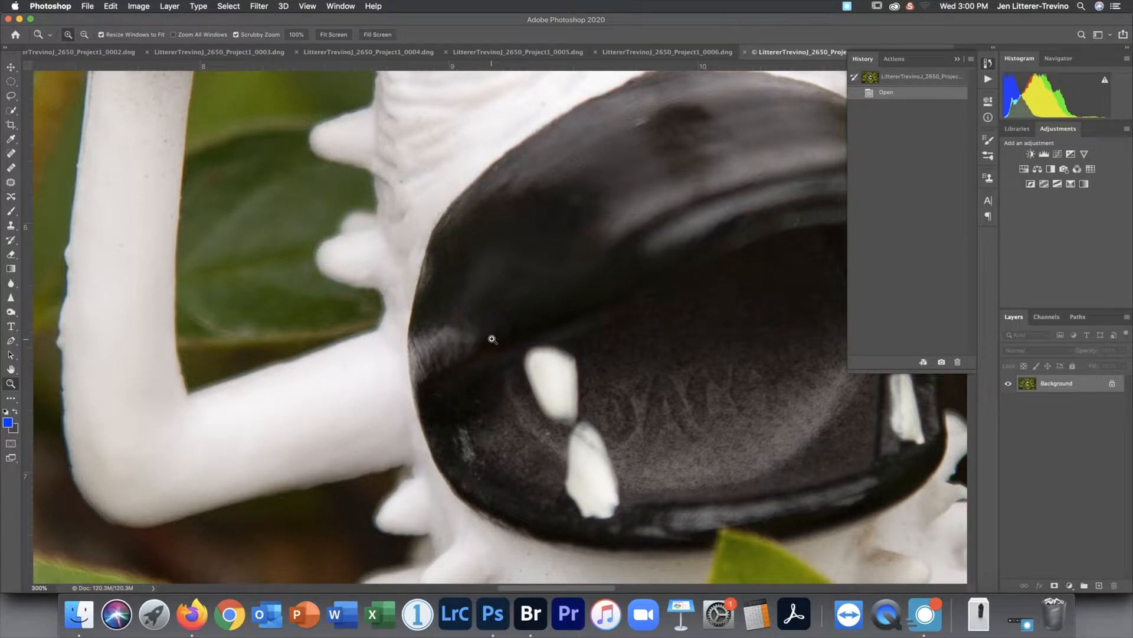
{"action": "left_click", "coordinate": [10, 369]}
{"action": "left_click_drag", "start_coordinate": [714, 350], "coordinate": [473, 374]}
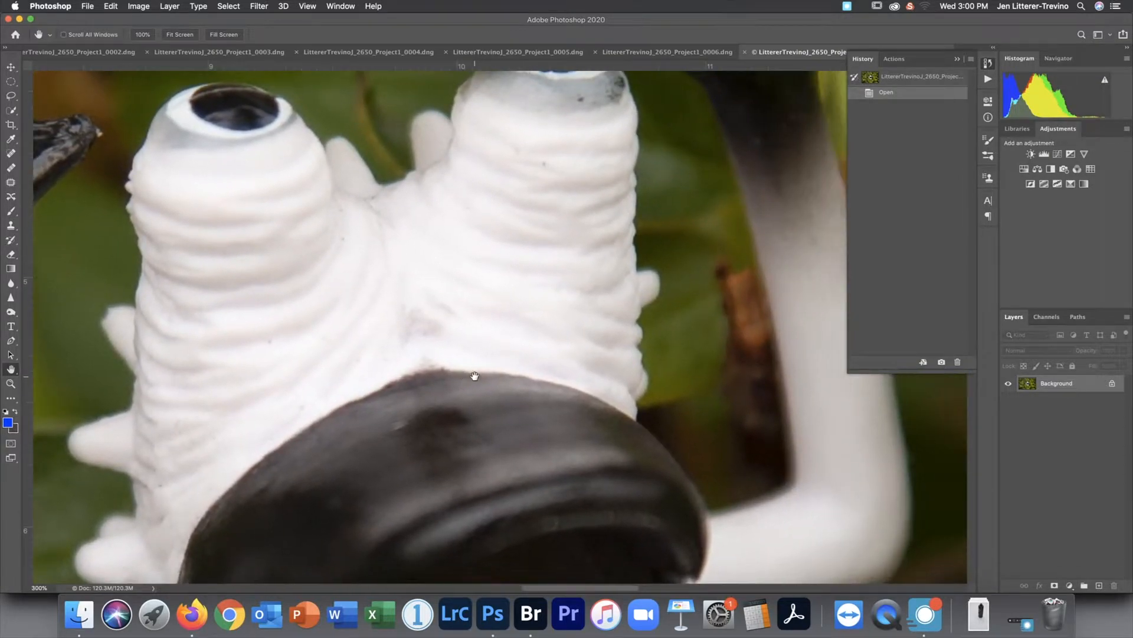
With the Zoom tool active, temporarily switch to the Hand tool and pan at 300% from the toy to the surrounding leaves
{"action": "left_click", "coordinate": [11, 383]}
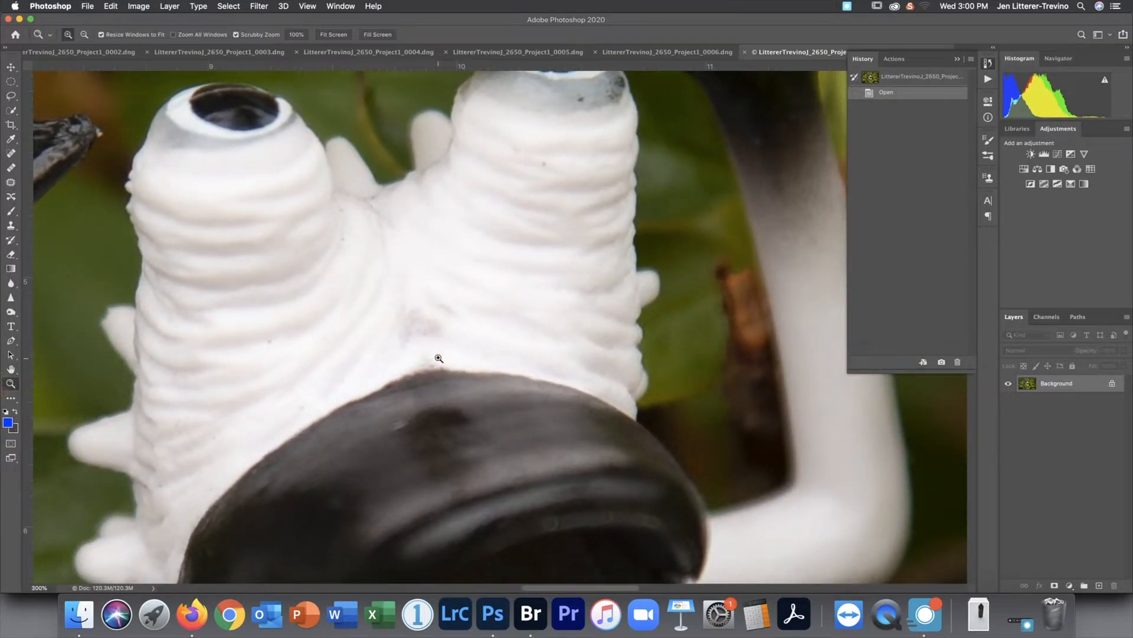
{"action": "key", "text": "space"}
{"action": "left_click_drag", "start_coordinate": [307, 322], "coordinate": [803, 493]}
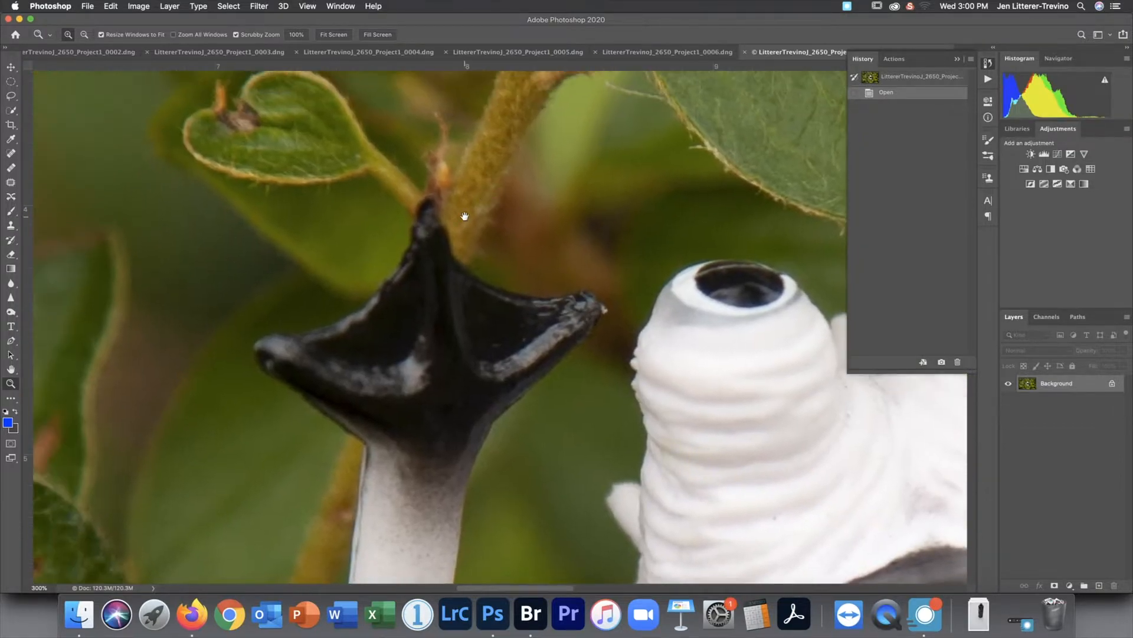
{"action": "left_click_drag", "start_coordinate": [465, 215], "coordinate": [345, 395]}
{"action": "left_click_drag", "start_coordinate": [481, 260], "coordinate": [266, 412]}
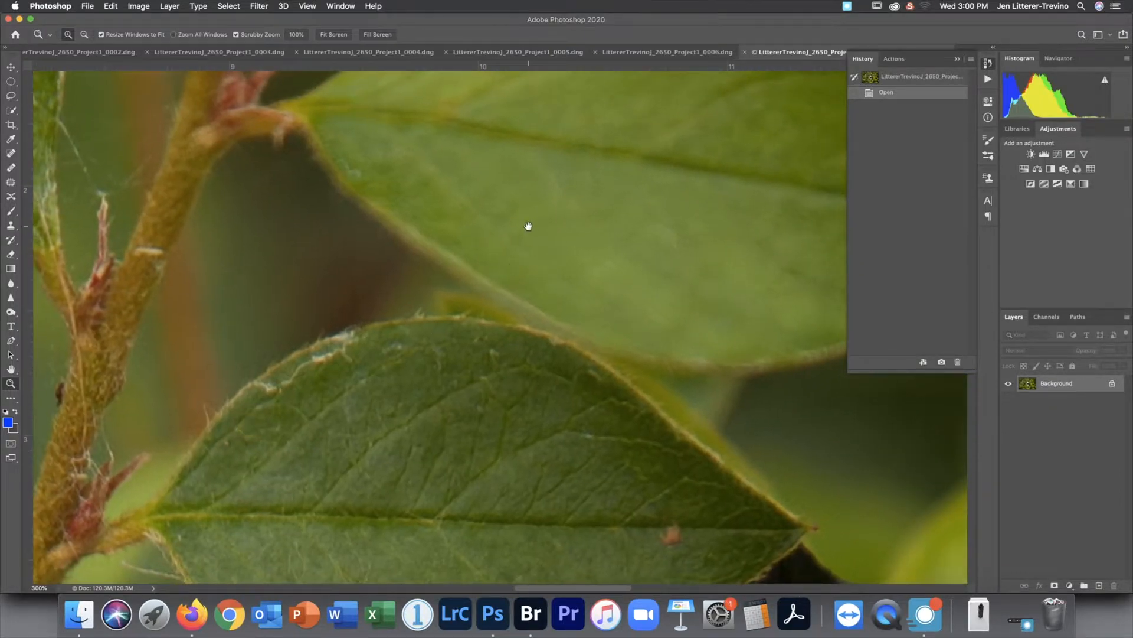
{"action": "left_click_drag", "start_coordinate": [529, 228], "coordinate": [237, 386]}
{"action": "left_click_drag", "start_coordinate": [253, 326], "coordinate": [668, 352]}
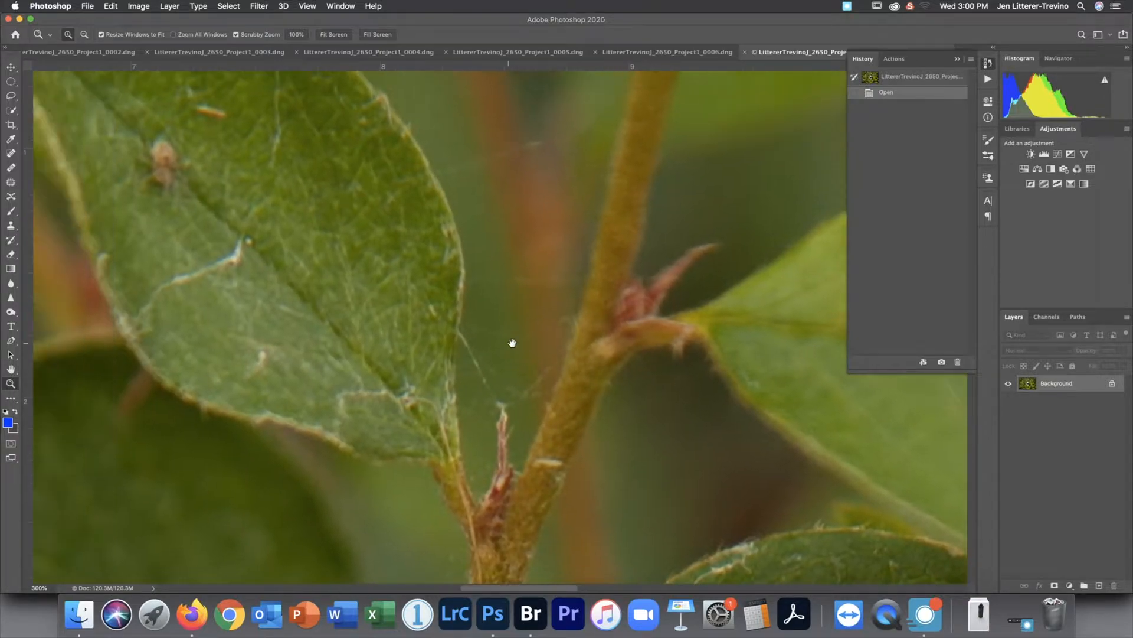
{"action": "left_click_drag", "start_coordinate": [513, 343], "coordinate": [724, 370]}
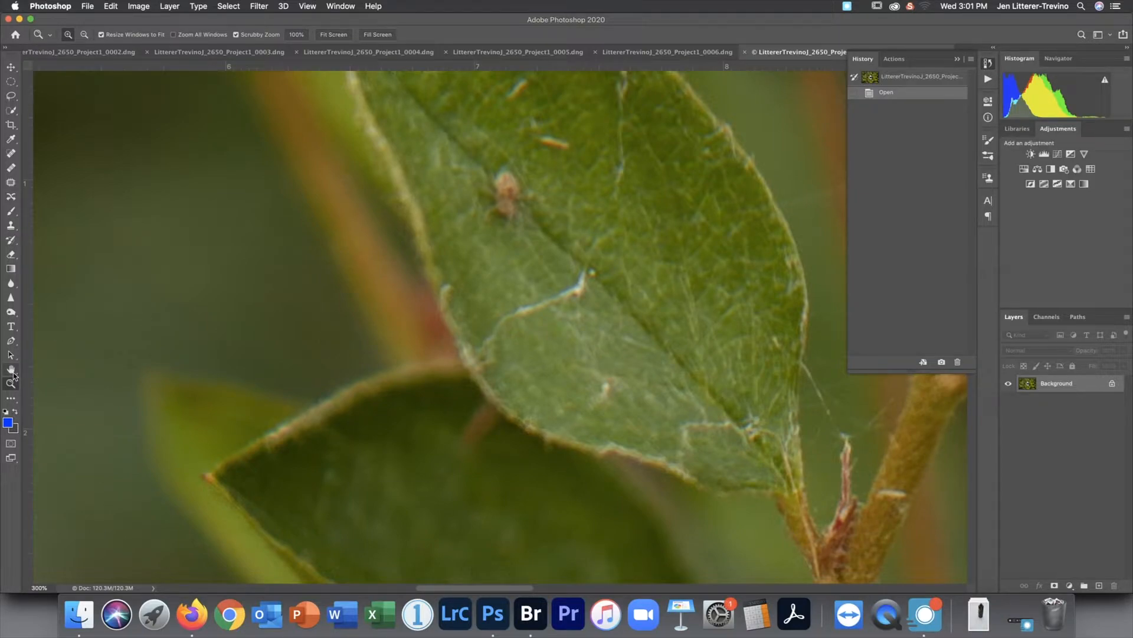
Switch between the Hand and Zoom tools, and fit the whole photo in the window
{"action": "left_click", "coordinate": [11, 370]}
{"action": "left_click", "coordinate": [11, 383]}
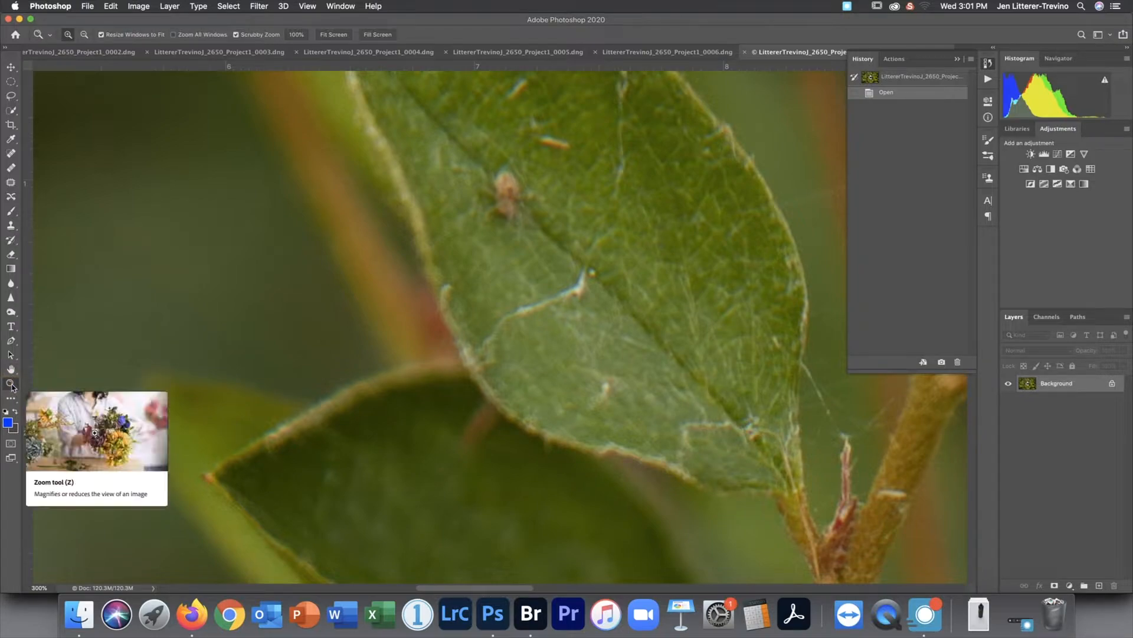
{"action": "key", "text": "h"}
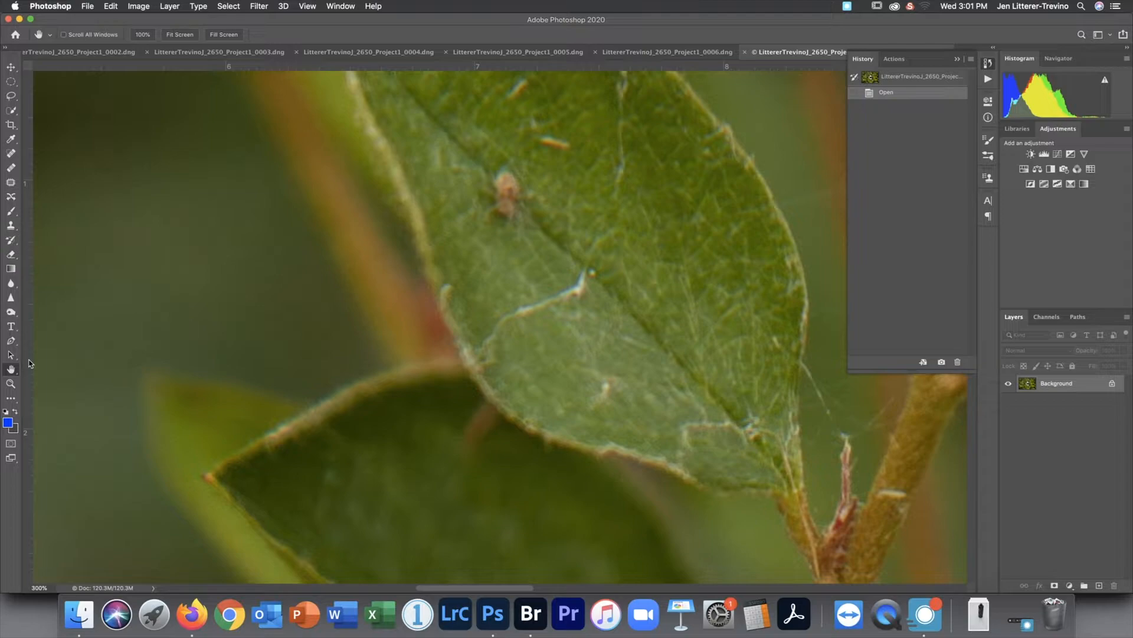
{"action": "key", "text": "super+o"}
{"action": "left_click", "coordinate": [776, 334]}
{"action": "key", "text": "super+0"}
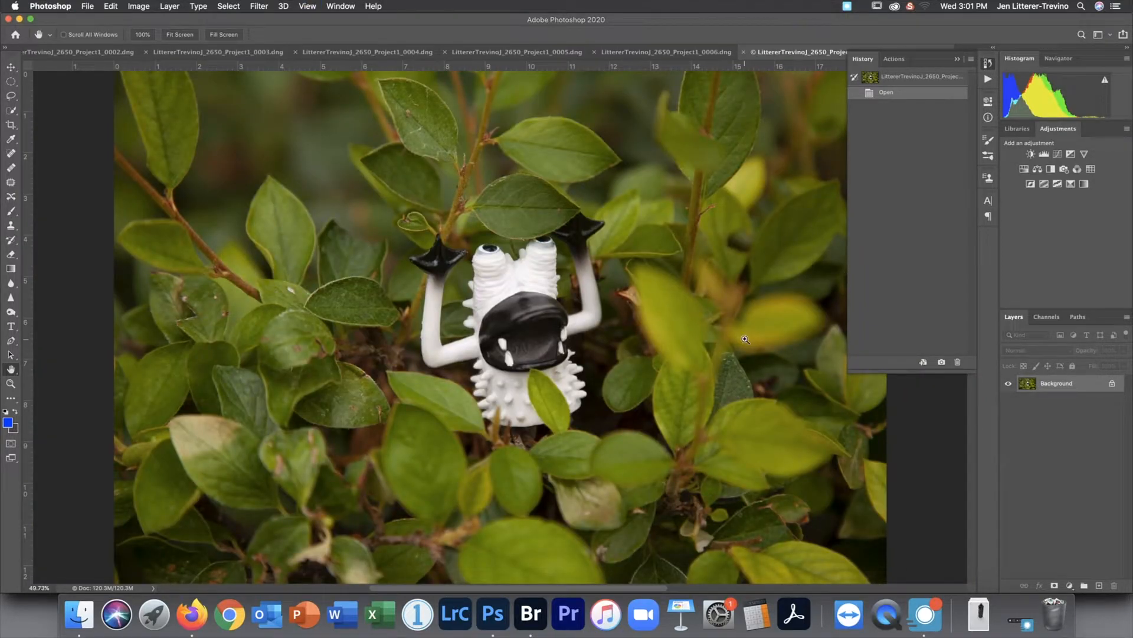
Zoom in stepwise to 300% on the toy's mouth and zoom back out to show the whole toy
{"action": "key", "text": "super+plus"}
{"action": "key", "text": "super+plus"}
{"action": "key", "text": "super+plus"}
{"action": "key", "text": "super+plus"}
{"action": "key", "text": "super+plus"}
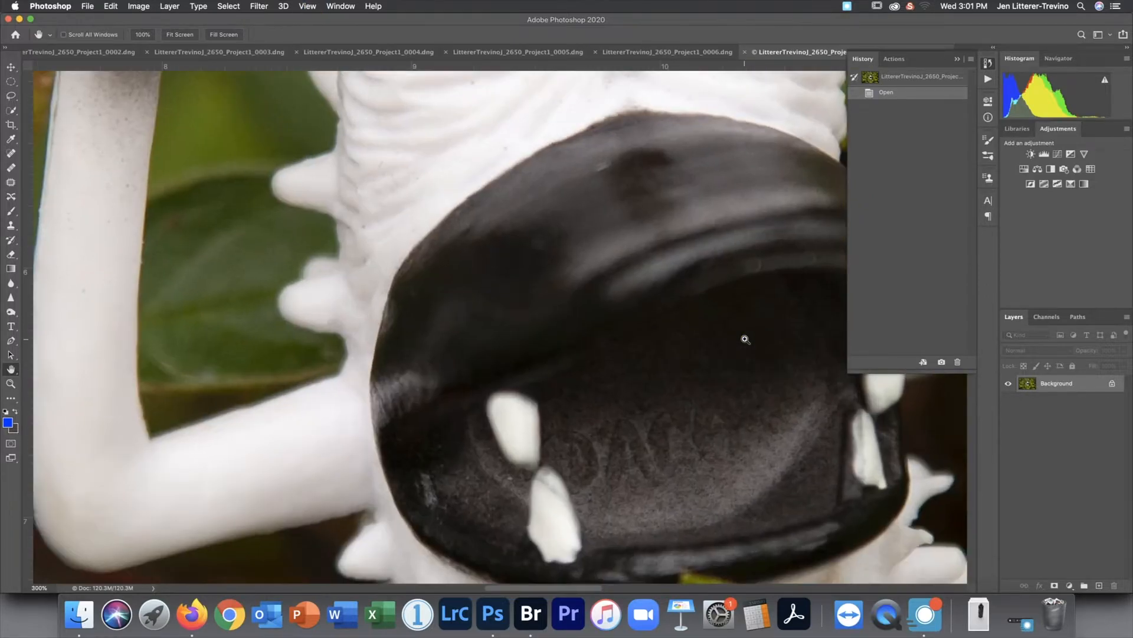
{"action": "key", "text": "super+minus"}
{"action": "key", "text": "super+minus"}
{"action": "key", "text": "super+minus"}
{"action": "key", "text": "super+minus"}
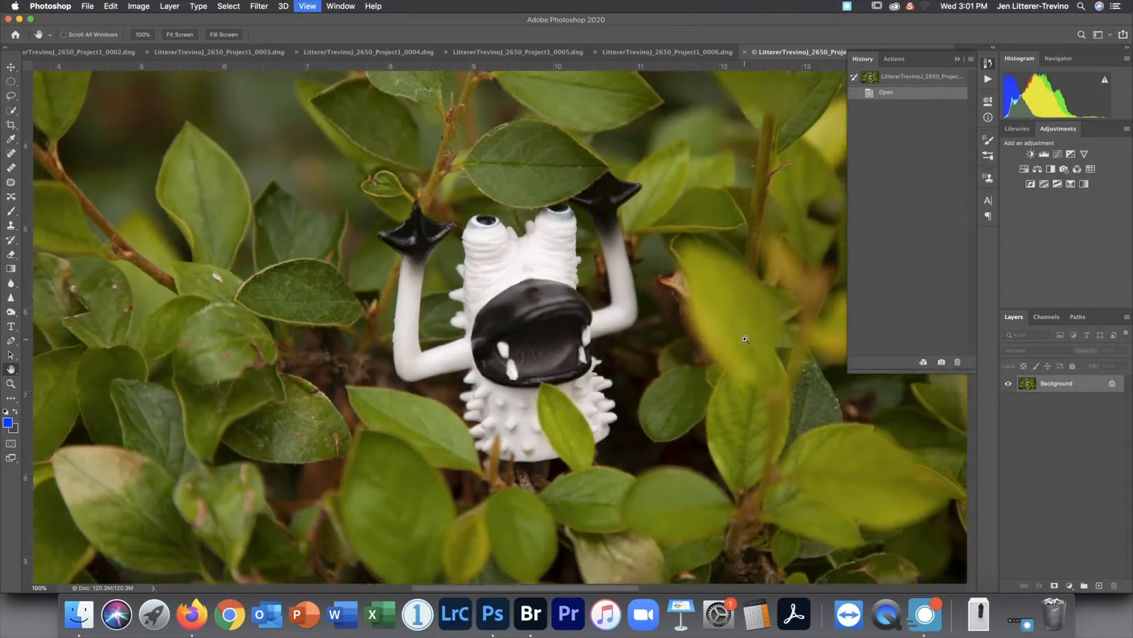
View the photo at 100%, reduce the zoom to 66.67%, and pan the toy to the middle of the window
{"action": "key", "text": "super+1"}
{"action": "key", "text": "super+plus"}
{"action": "key", "text": "super+minus"}
{"action": "key", "text": "super+minus"}
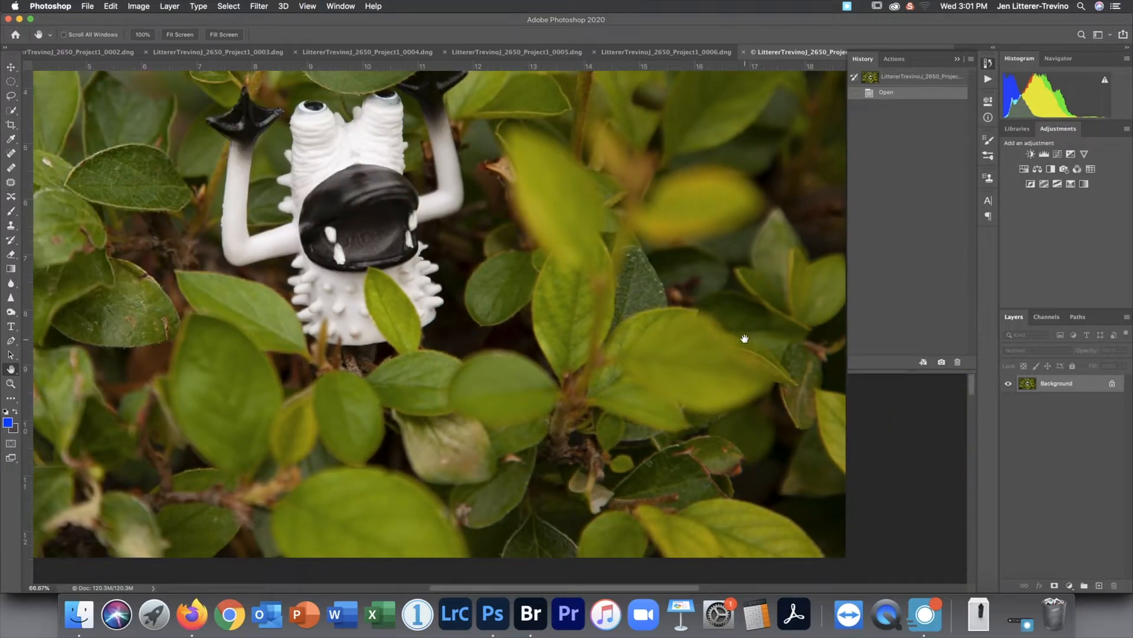
{"action": "left_click_drag", "start_coordinate": [334, 227], "coordinate": [448, 296]}
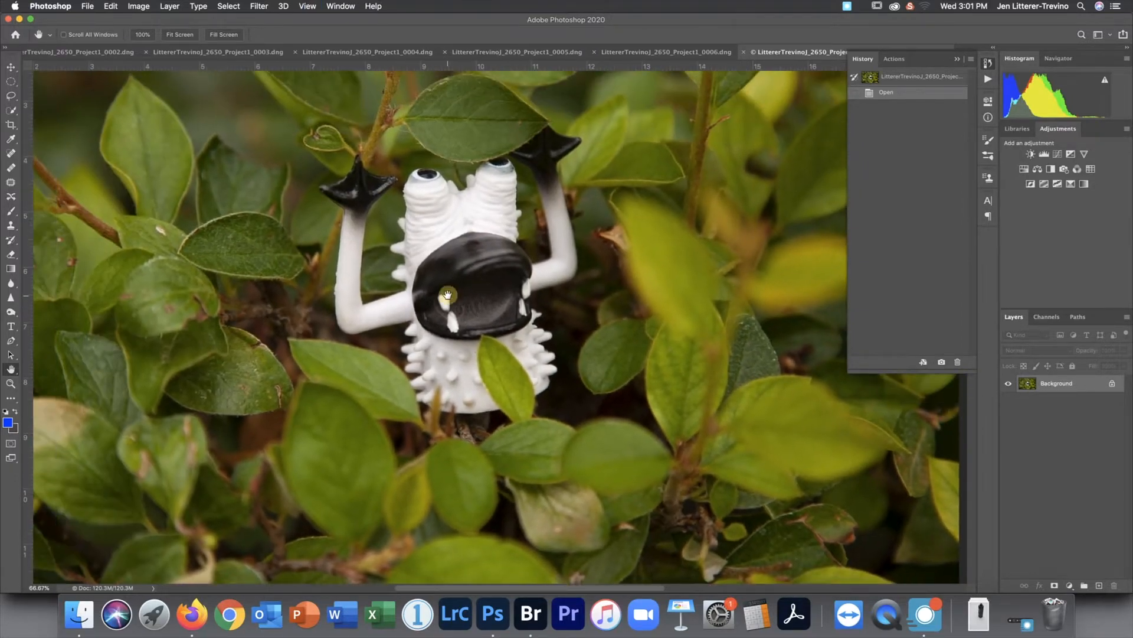
Activate the Move tool, start a new document, and name it with the owner's surname and initial followed by _2650_Project1
{"action": "left_click", "coordinate": [10, 67]}
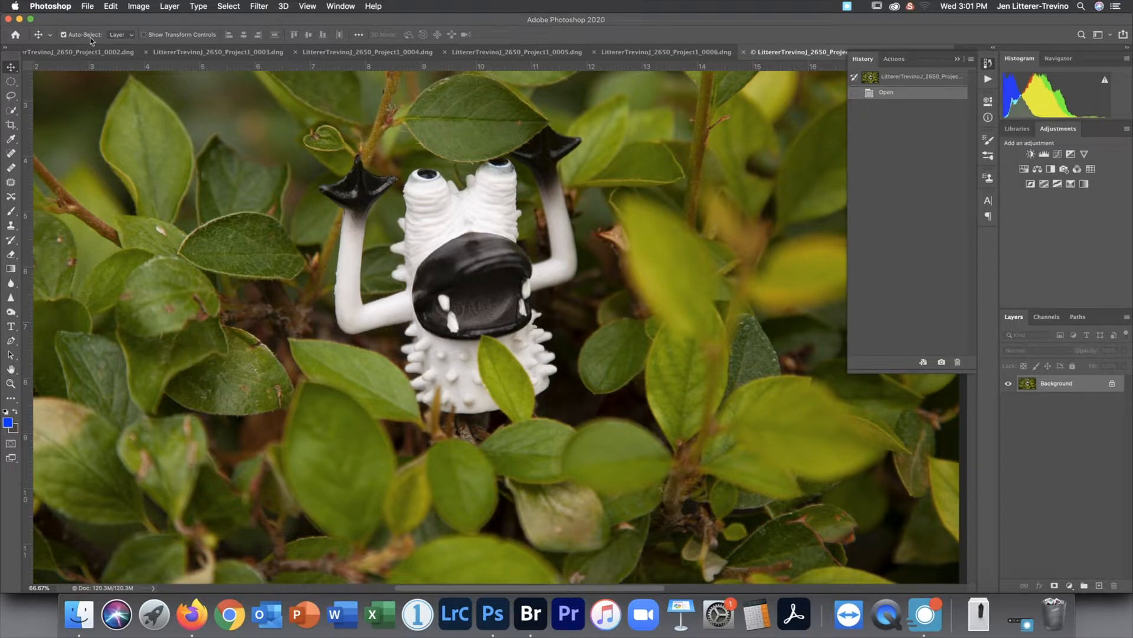
{"action": "left_click", "coordinate": [96, 6]}
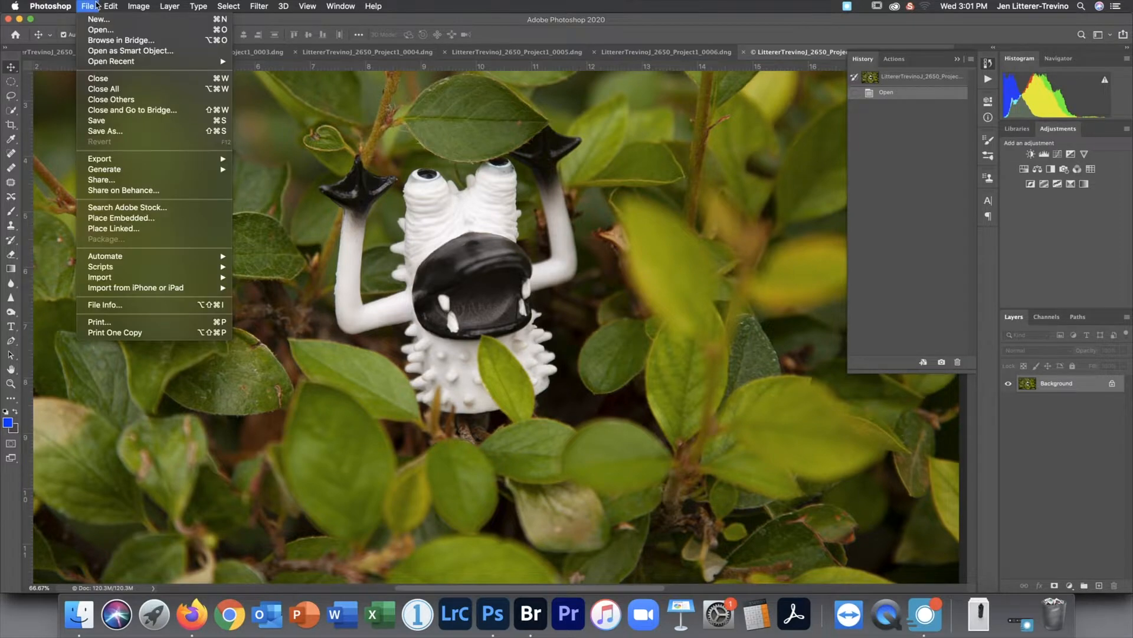
{"action": "left_click", "coordinate": [97, 20]}
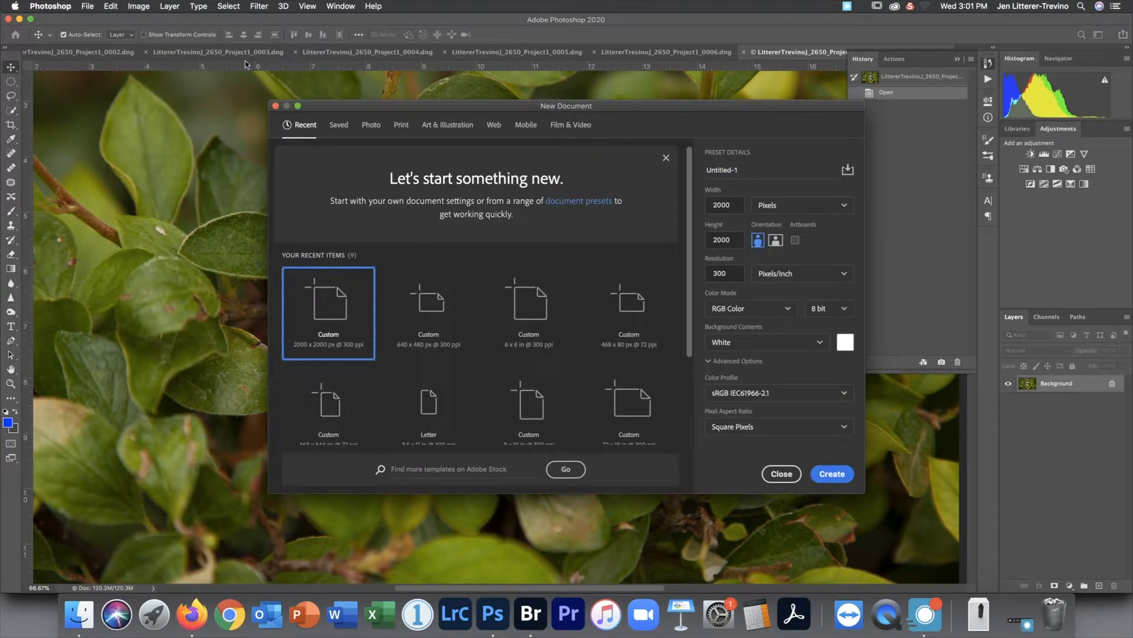
{"action": "double_click", "coordinate": [743, 169]}
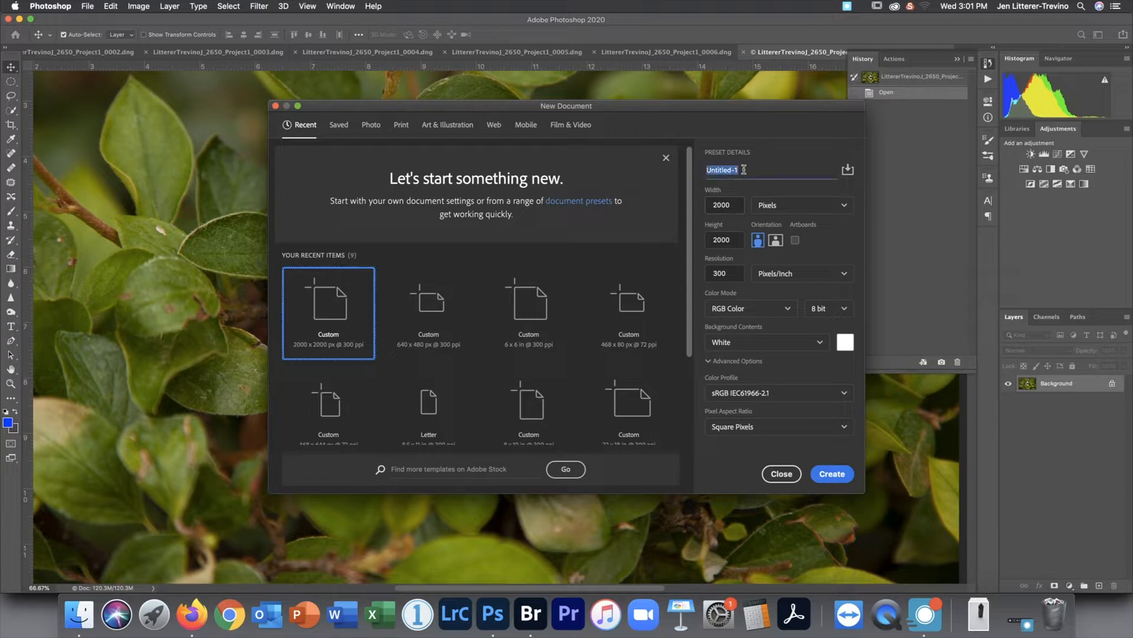
{"action": "type", "text": "LittererTrevinoJ_2650_Pro"}
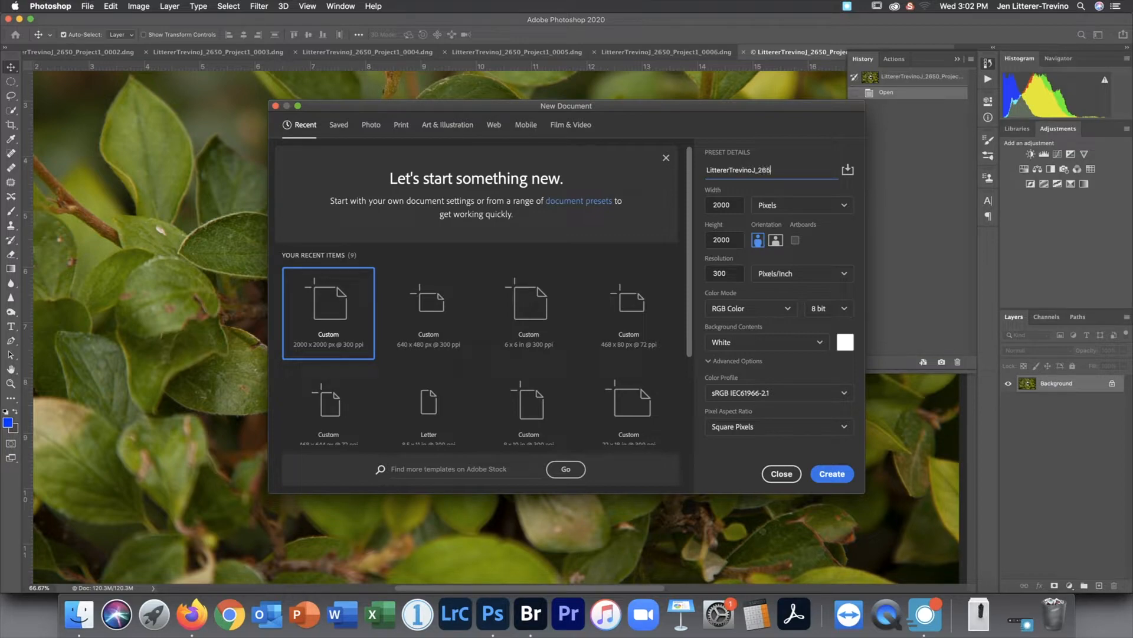
{"action": "type", "text": "ject1"}
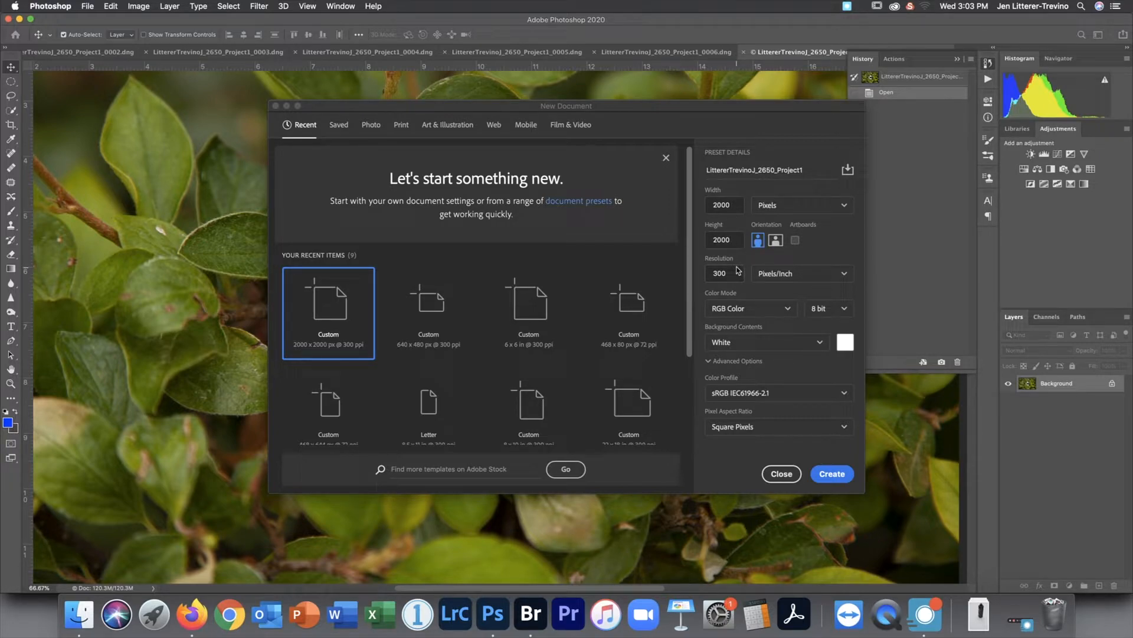
Set the new document's bit depth to 16 bit and create it at 2000 x 2000 pixels and 300 pixels/inch
{"action": "left_click", "coordinate": [844, 309]}
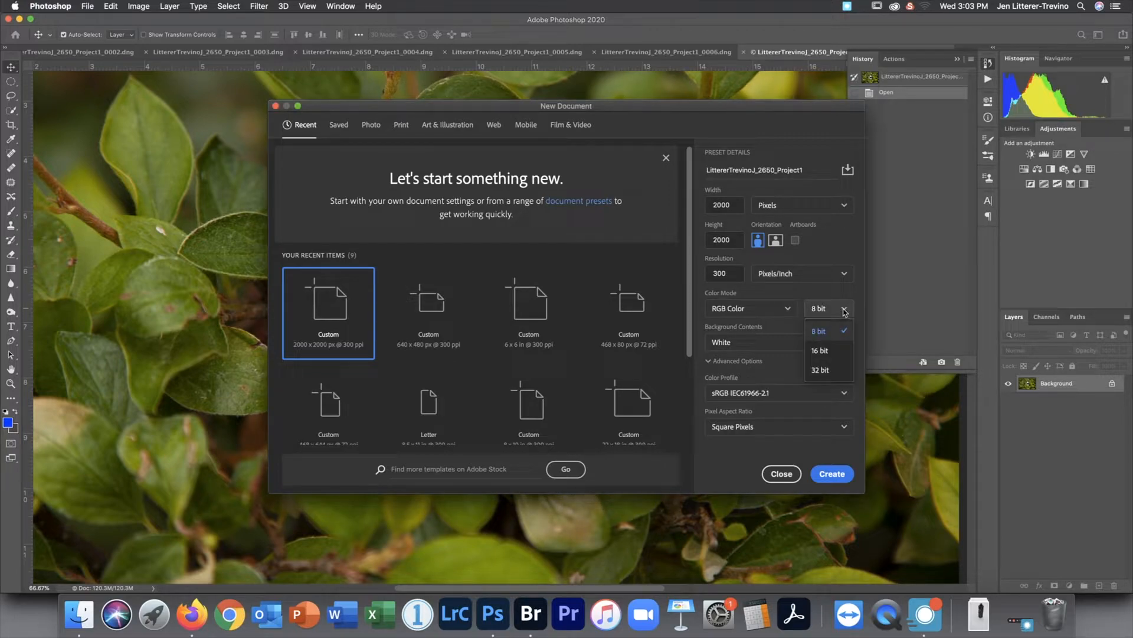
{"action": "left_click", "coordinate": [830, 350]}
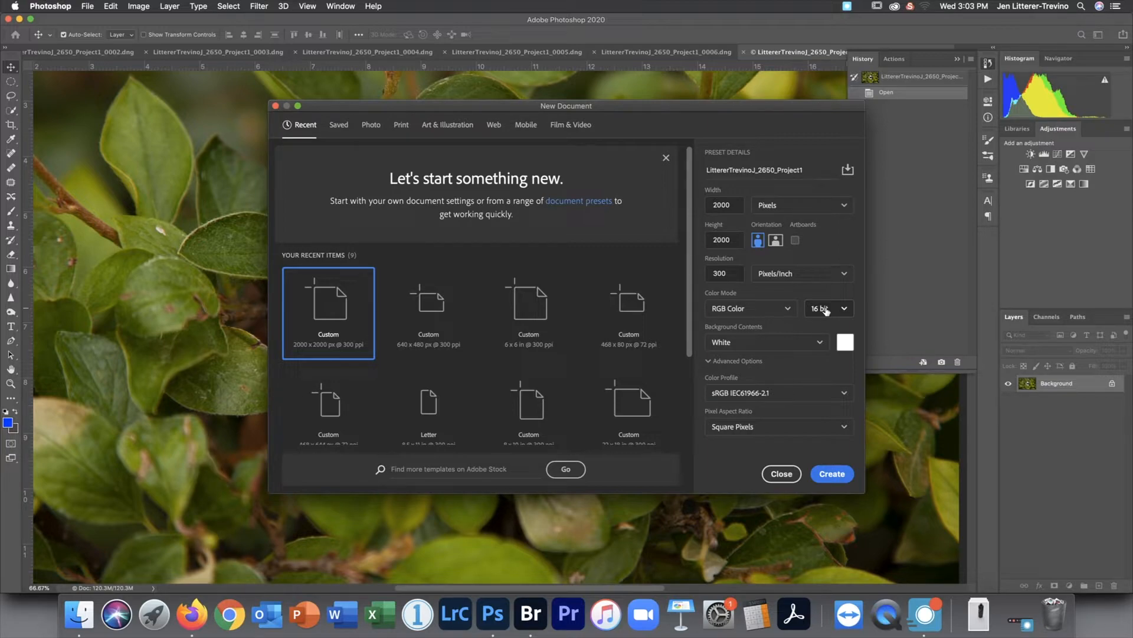
{"action": "left_click", "coordinate": [838, 476]}
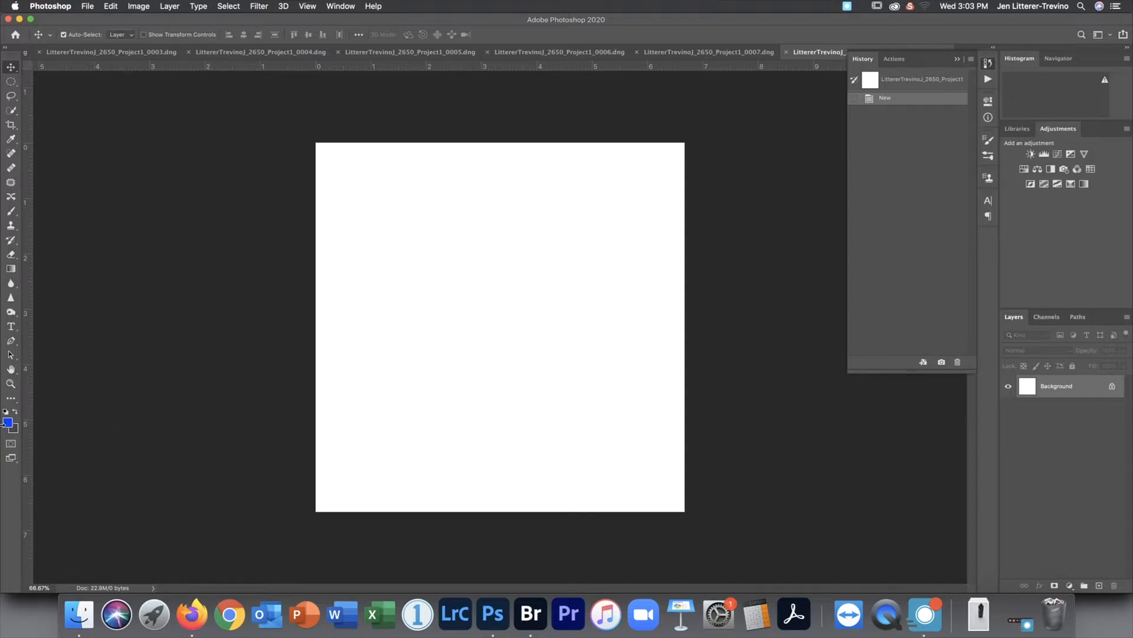
Inspect the foreground color without changing it, restore the default black and white colors, and swap foreground and background repeatedly
{"action": "left_click", "coordinate": [8, 422]}
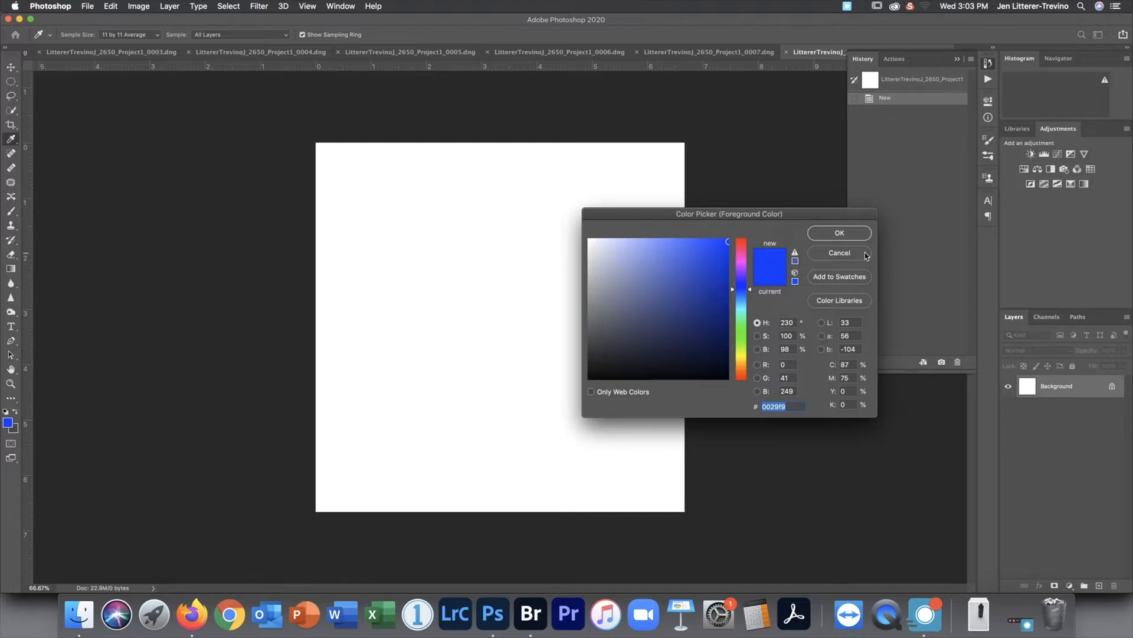
{"action": "left_click", "coordinate": [849, 253]}
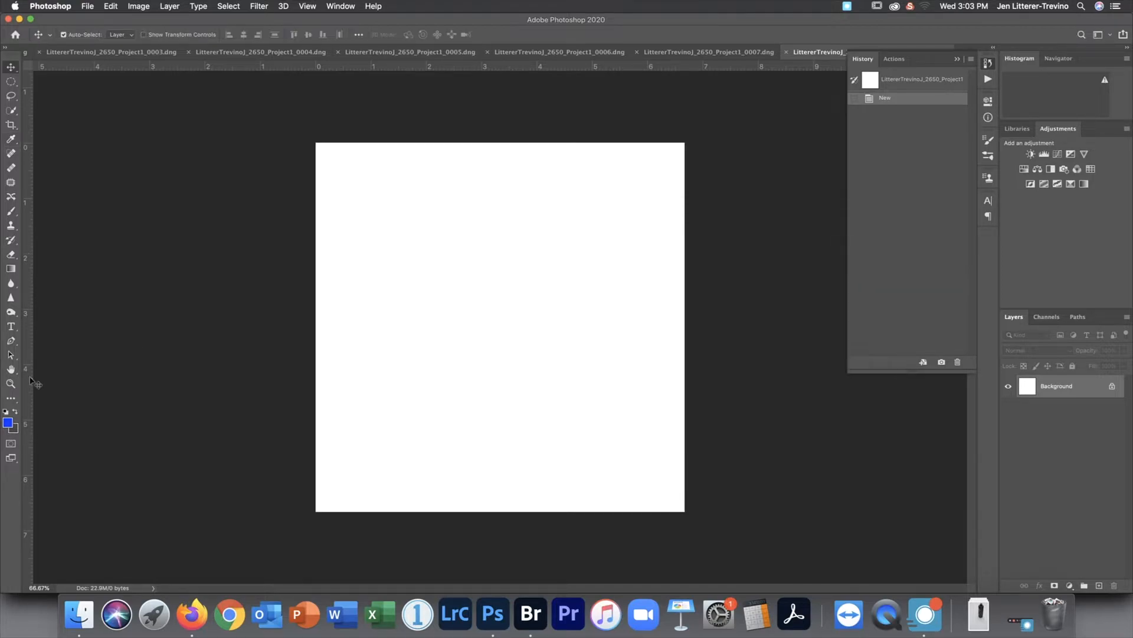
{"action": "left_click", "coordinate": [6, 411]}
{"action": "key", "text": "x"}
{"action": "key", "text": "x"}
{"action": "key", "text": "x"}
{"action": "key", "text": "x"}
{"action": "key", "text": "x"}
{"action": "key", "text": "x"}
Try several purple shades for the foreground color and apply the one with RGB values 117, 88, 176
{"action": "left_click", "coordinate": [7, 422]}
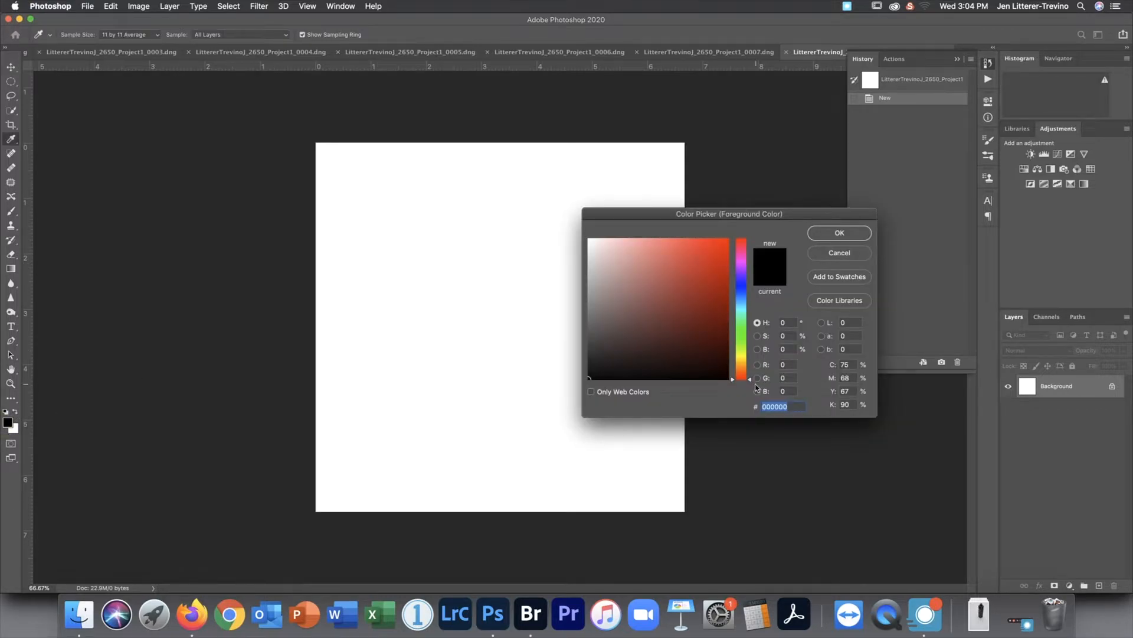
{"action": "left_click_drag", "start_coordinate": [751, 381], "coordinate": [752, 308]}
{"action": "left_click_drag", "start_coordinate": [655, 317], "coordinate": [749, 277]}
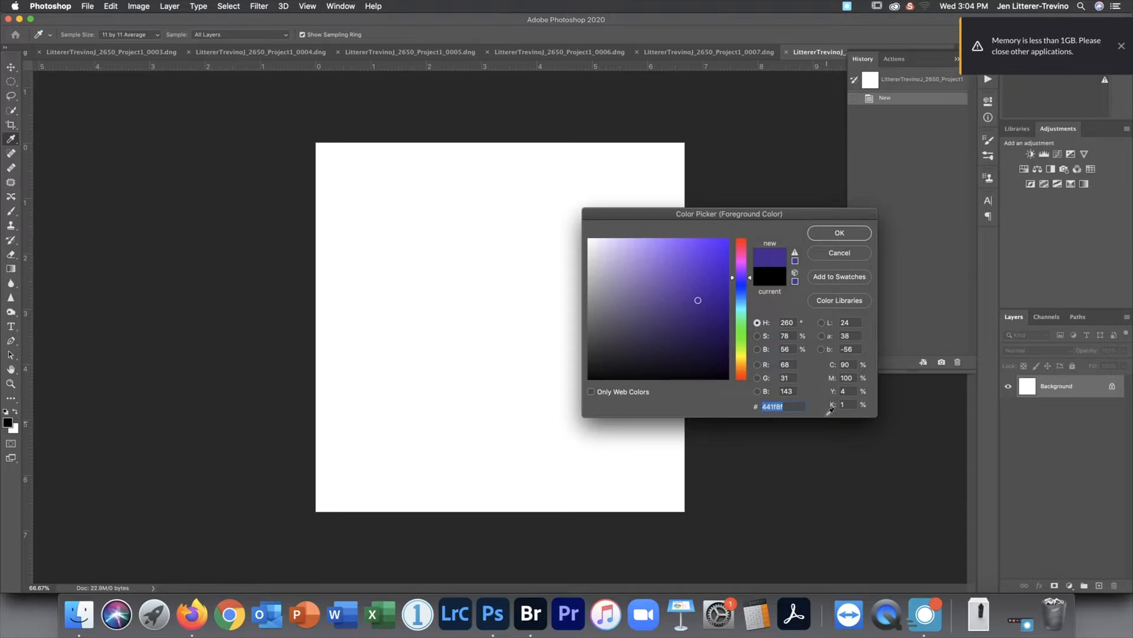
{"action": "left_click", "coordinate": [678, 292]}
{"action": "mouse_move", "coordinate": [677, 293]}
{"action": "left_mouse_down"}
{"action": "mouse_move", "coordinate": [703, 307]}
{"action": "mouse_move", "coordinate": [687, 318]}
{"action": "left_mouse_up"}
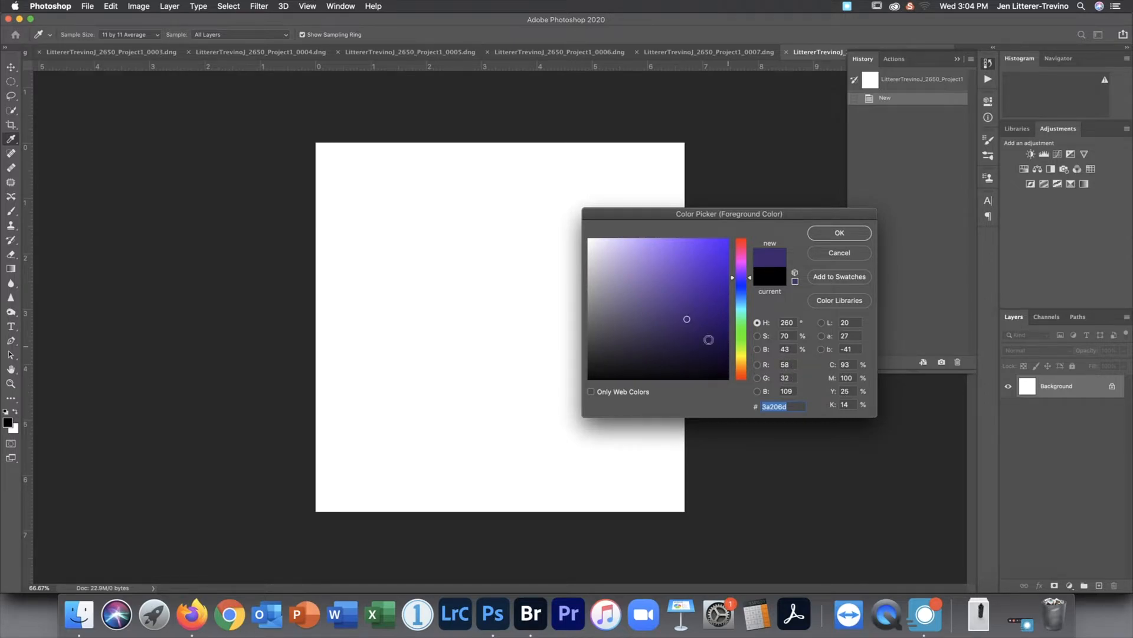
{"action": "left_click_drag", "start_coordinate": [682, 318], "coordinate": [691, 290]}
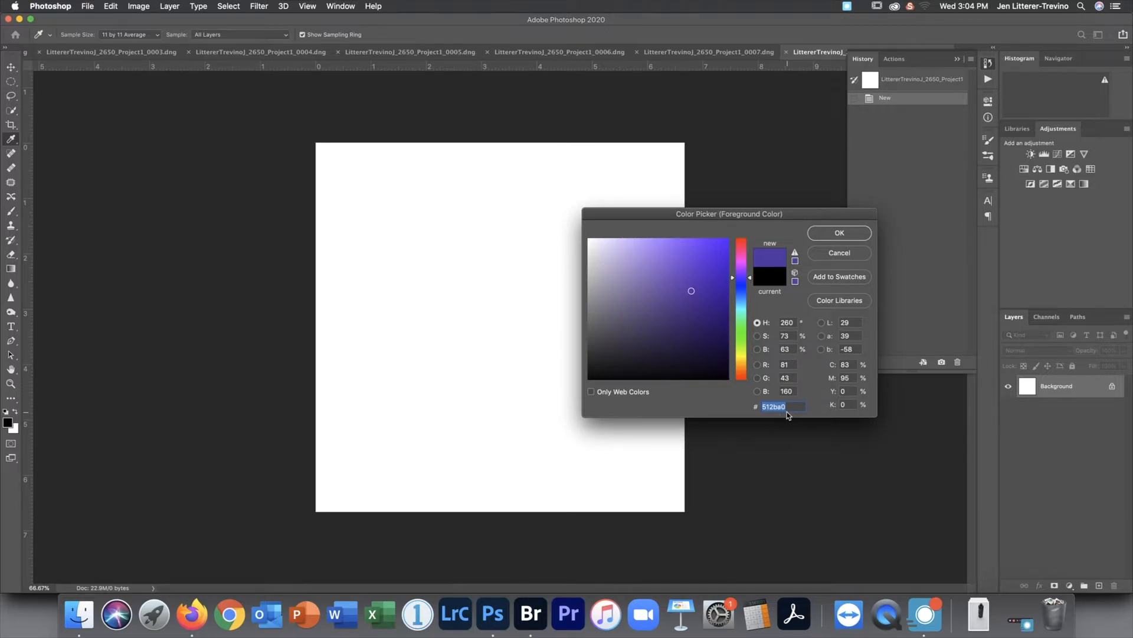
{"action": "left_click_drag", "start_coordinate": [686, 290], "coordinate": [665, 289]}
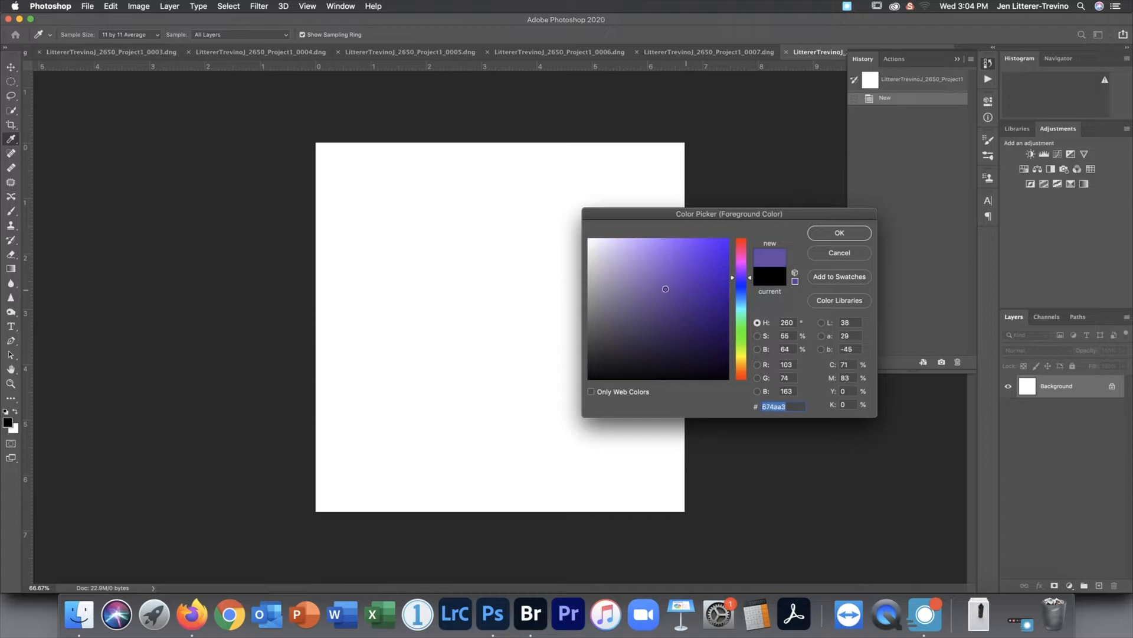
{"action": "left_click", "coordinate": [658, 281]}
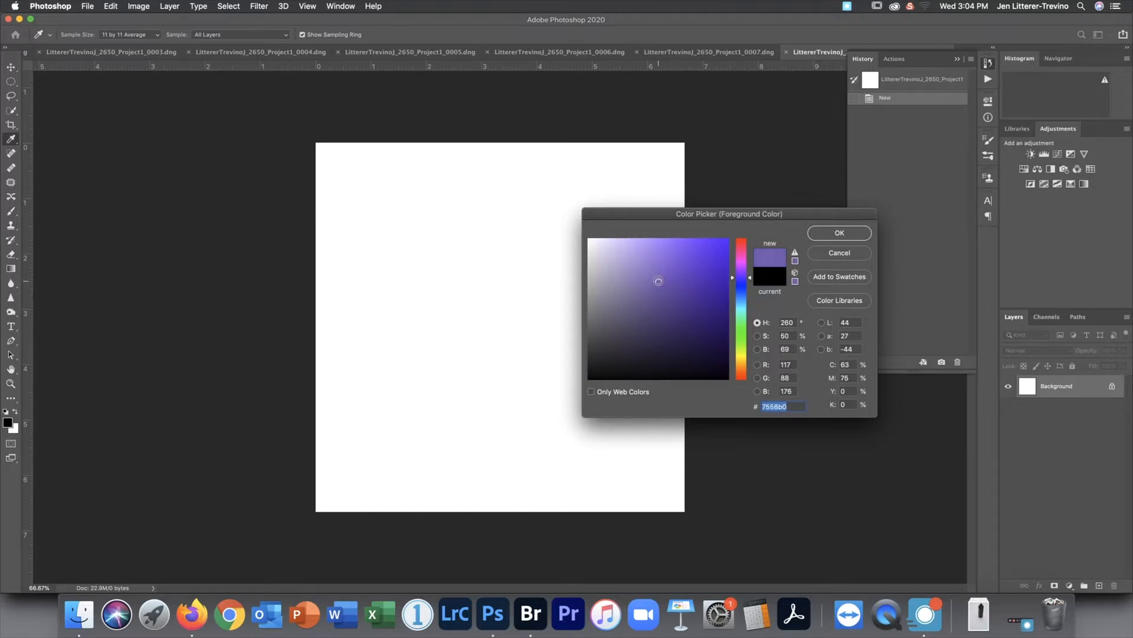
{"action": "left_click", "coordinate": [859, 232]}
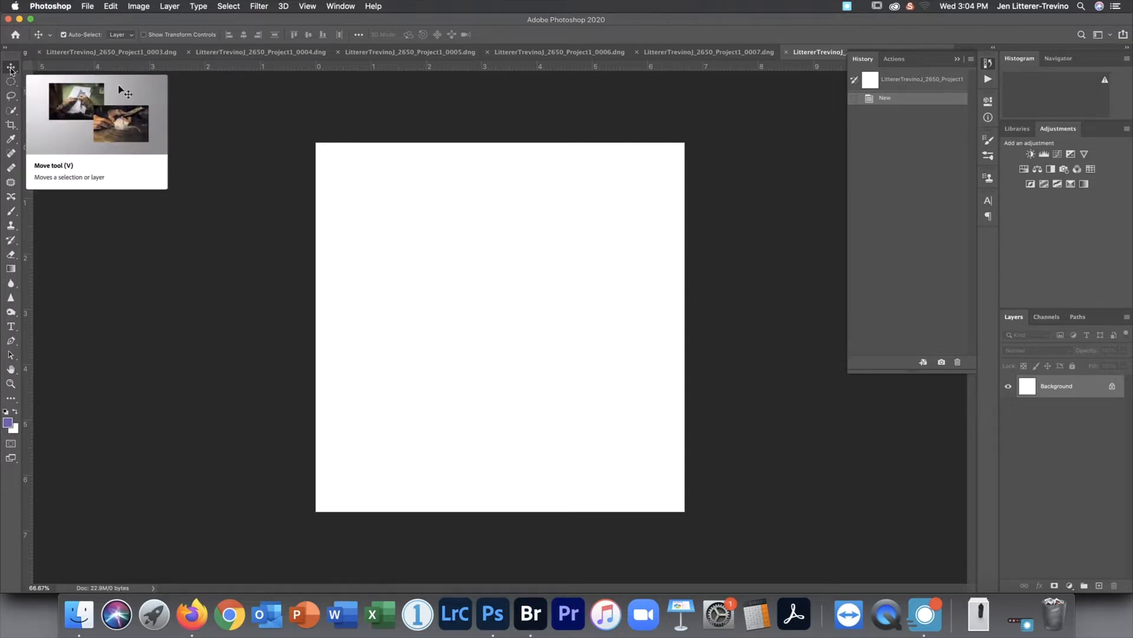
Try the Quick Selection tool, return to the Move tool, float photo 0007 in its own window, and bring the blank project document forward
{"action": "left_click", "coordinate": [10, 110]}
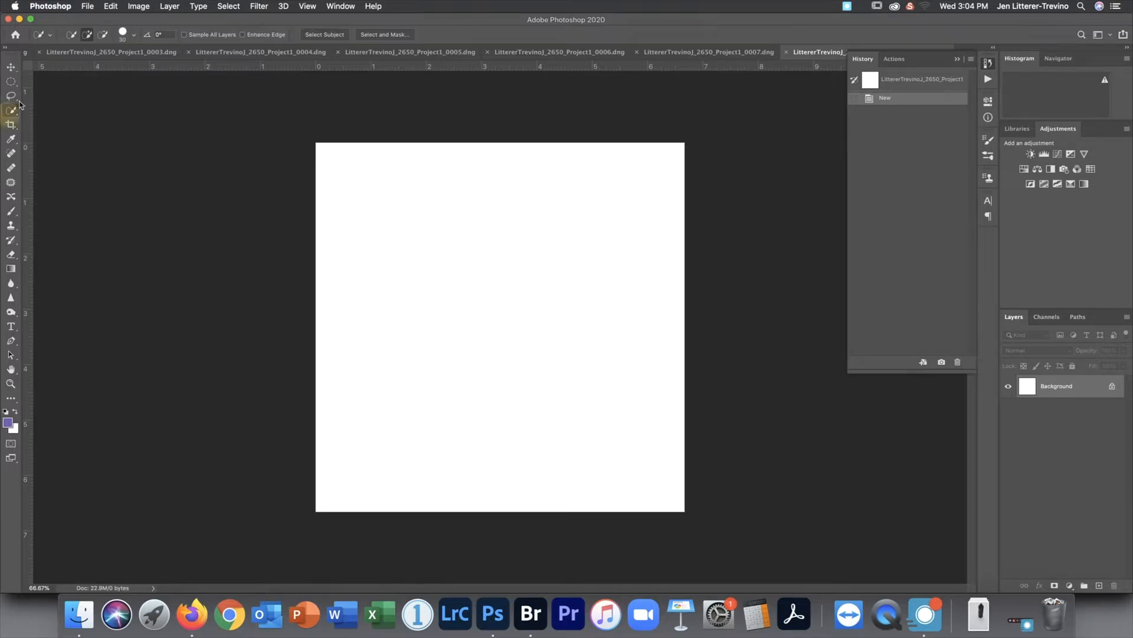
{"action": "key", "text": "v"}
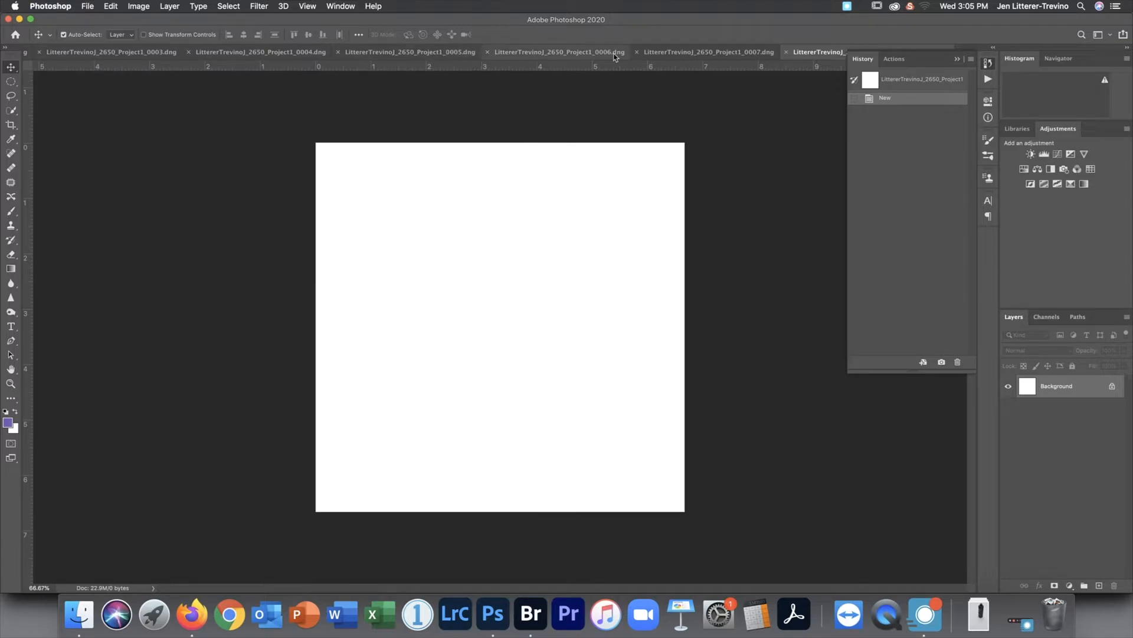
{"action": "left_click", "coordinate": [688, 55]}
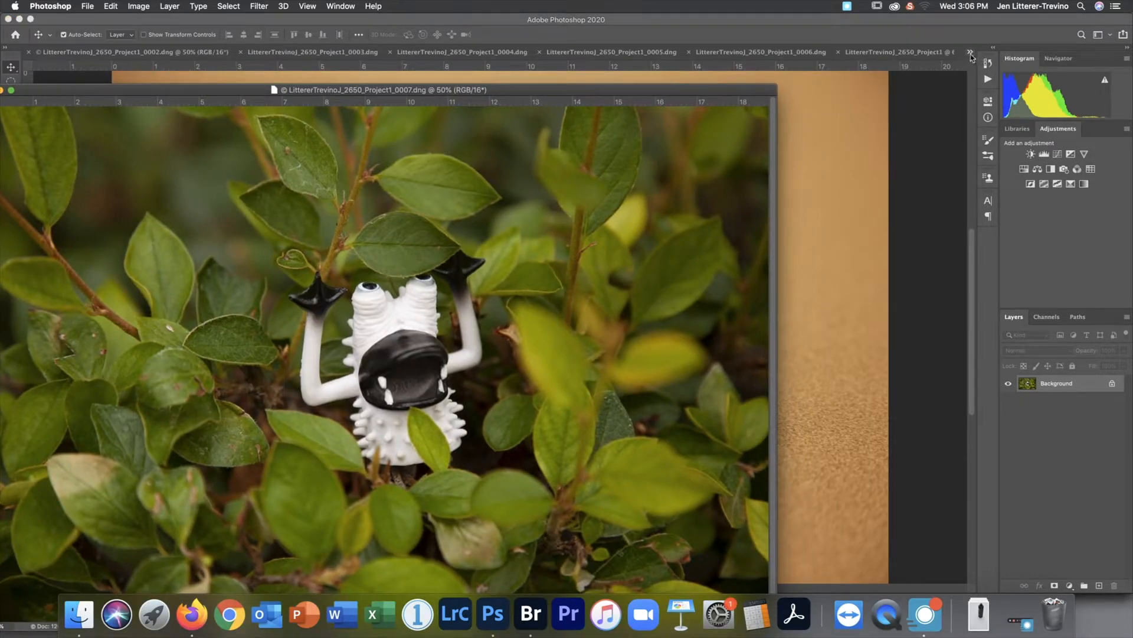
{"action": "left_click", "coordinate": [970, 53]}
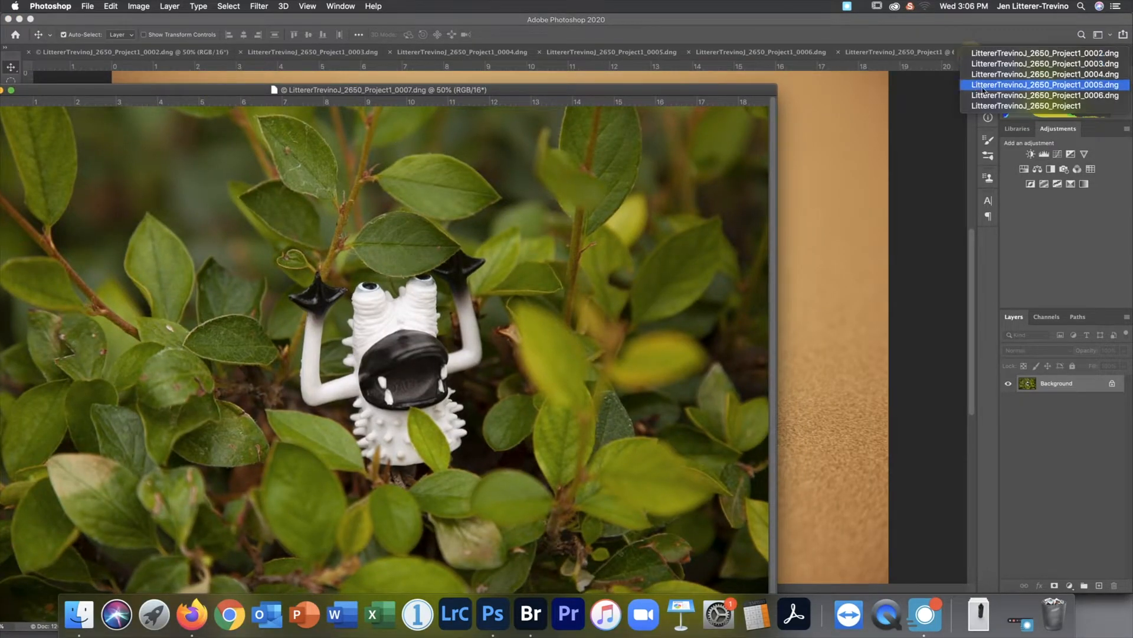
{"action": "left_click", "coordinate": [987, 105]}
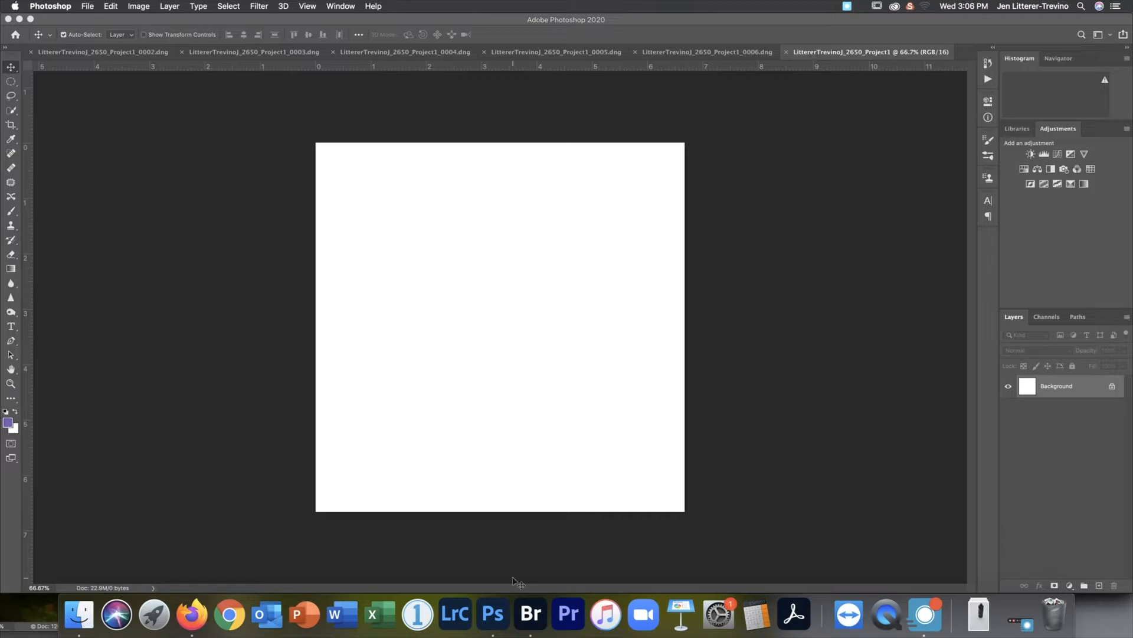
Bring the floating photo 0007 window forward, reposition it, and dock it back among the other open documents
{"action": "left_click", "coordinate": [17, 614]}
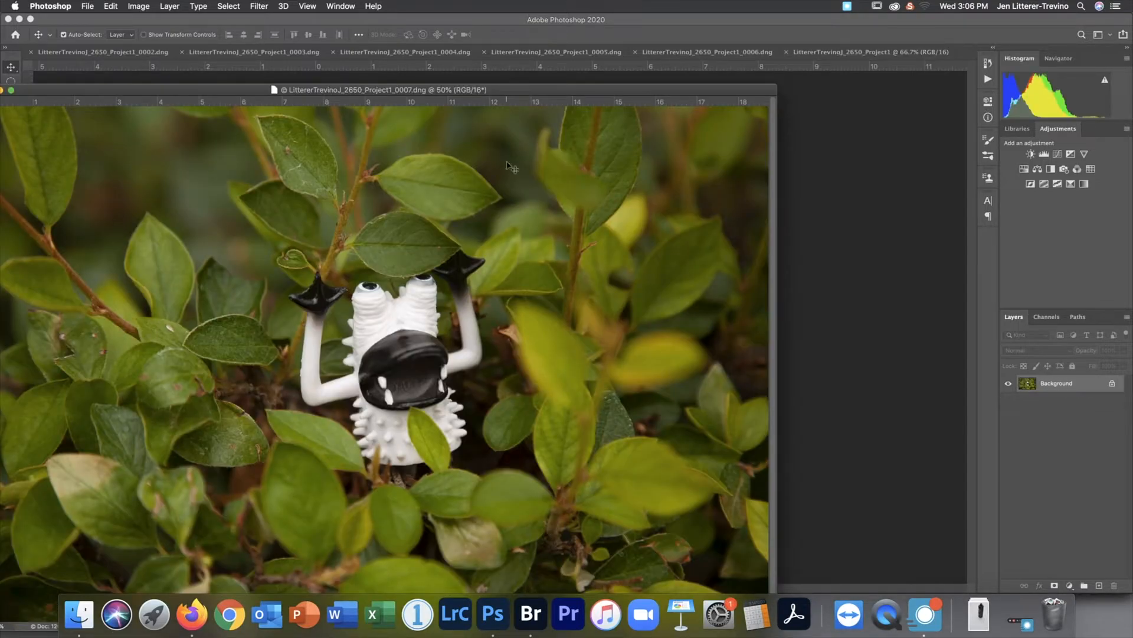
{"action": "left_click_drag", "start_coordinate": [510, 88], "coordinate": [623, 277]}
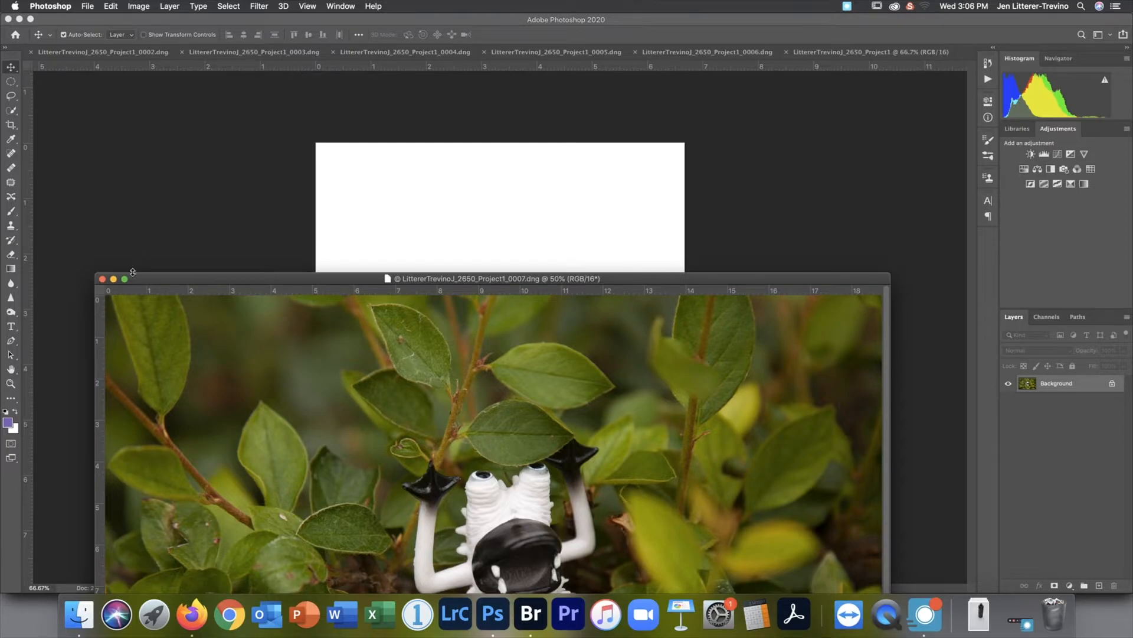
{"action": "left_click_drag", "start_coordinate": [133, 276], "coordinate": [196, 54]}
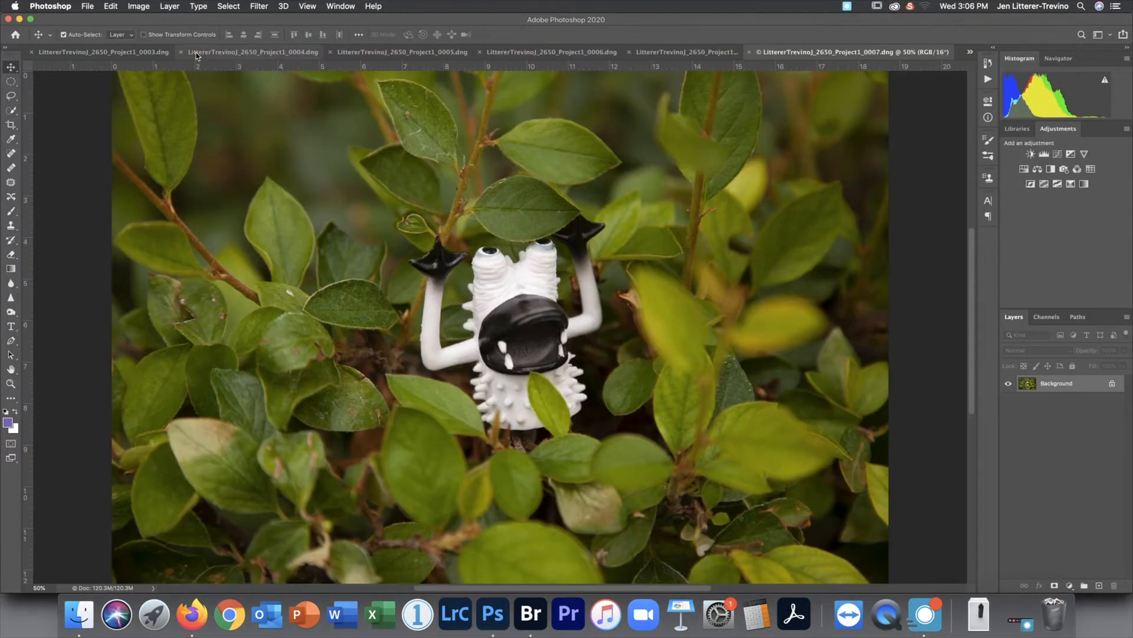
Switch to the Project1 document and back to photo 0007 using the list of open documents
{"action": "left_click", "coordinate": [968, 53]}
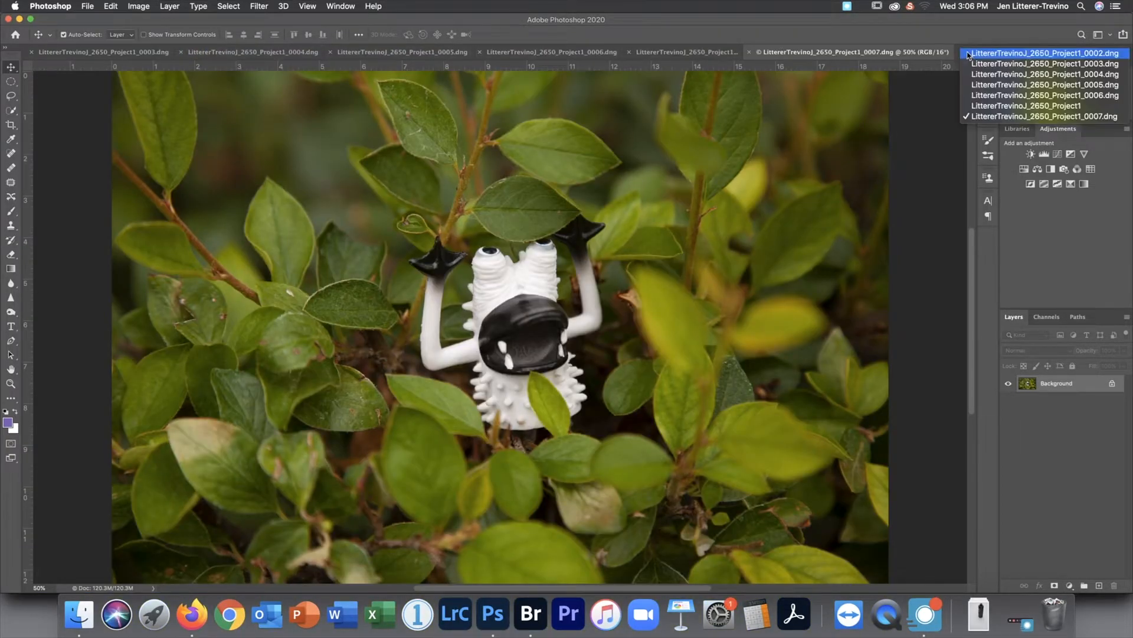
{"action": "left_click", "coordinate": [980, 106]}
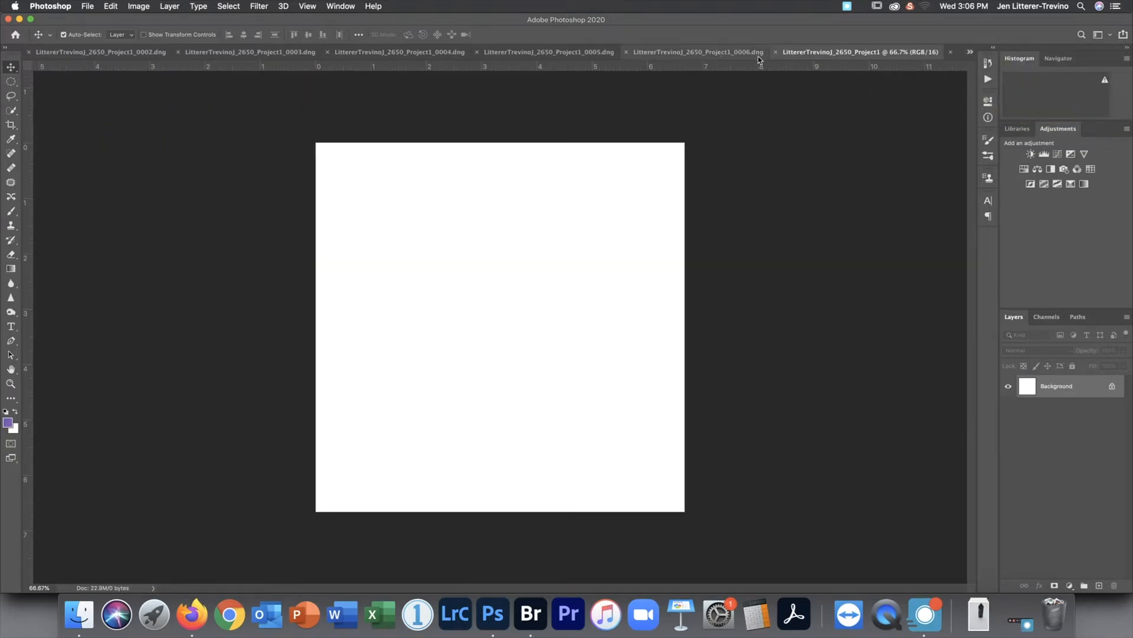
{"action": "left_click", "coordinate": [970, 53]}
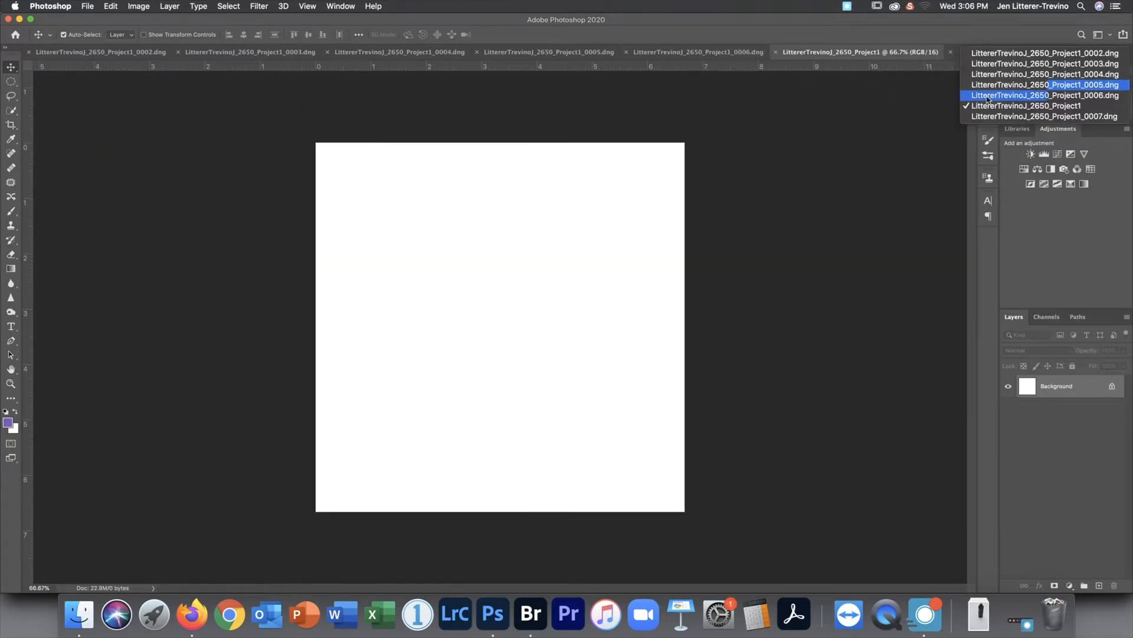
{"action": "left_click", "coordinate": [993, 117]}
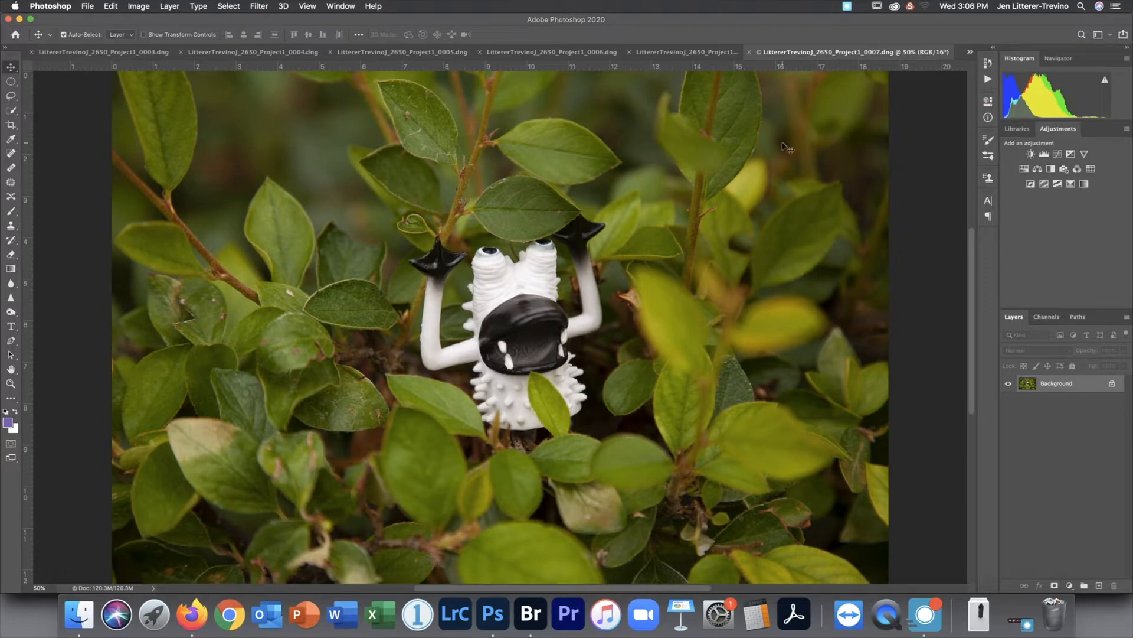
Copy photo 0007 into the Project1 document as a new layer and shift it down and left on the canvas
{"action": "left_click_drag", "start_coordinate": [767, 268], "coordinate": [689, 54]}
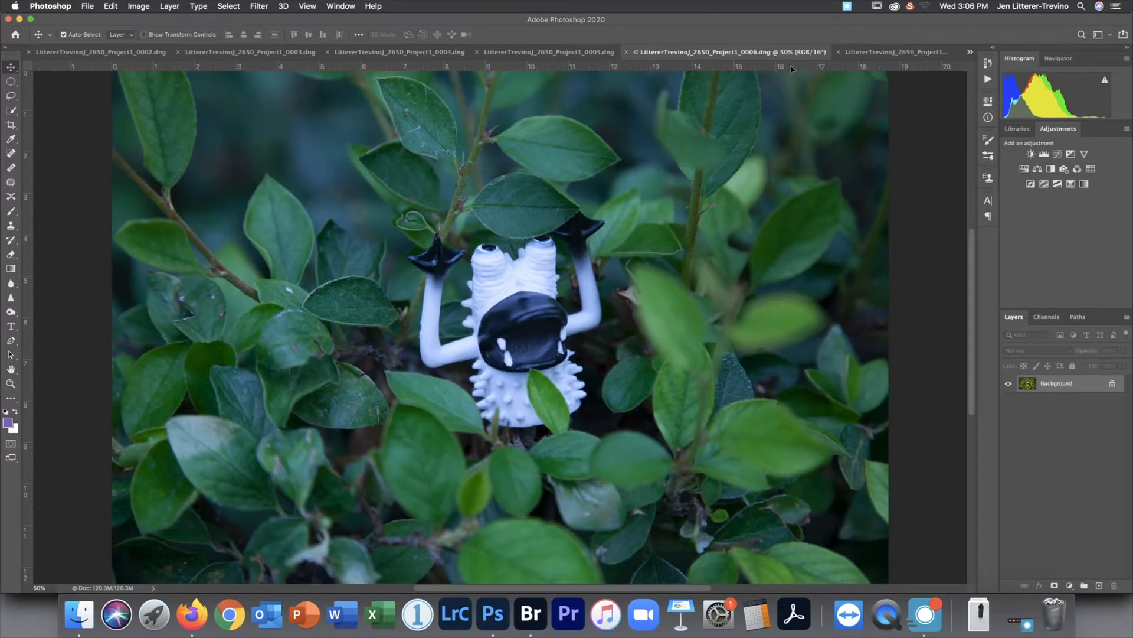
{"action": "left_click_drag", "start_coordinate": [876, 48], "coordinate": [877, 52]}
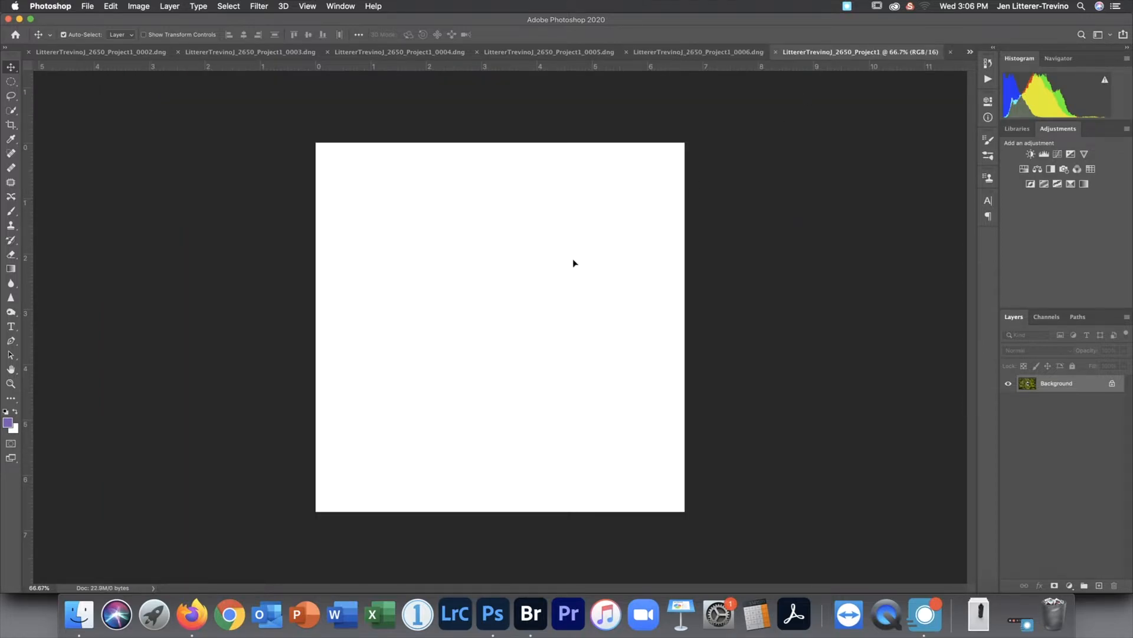
{"action": "left_click_drag", "start_coordinate": [564, 269], "coordinate": [570, 269]}
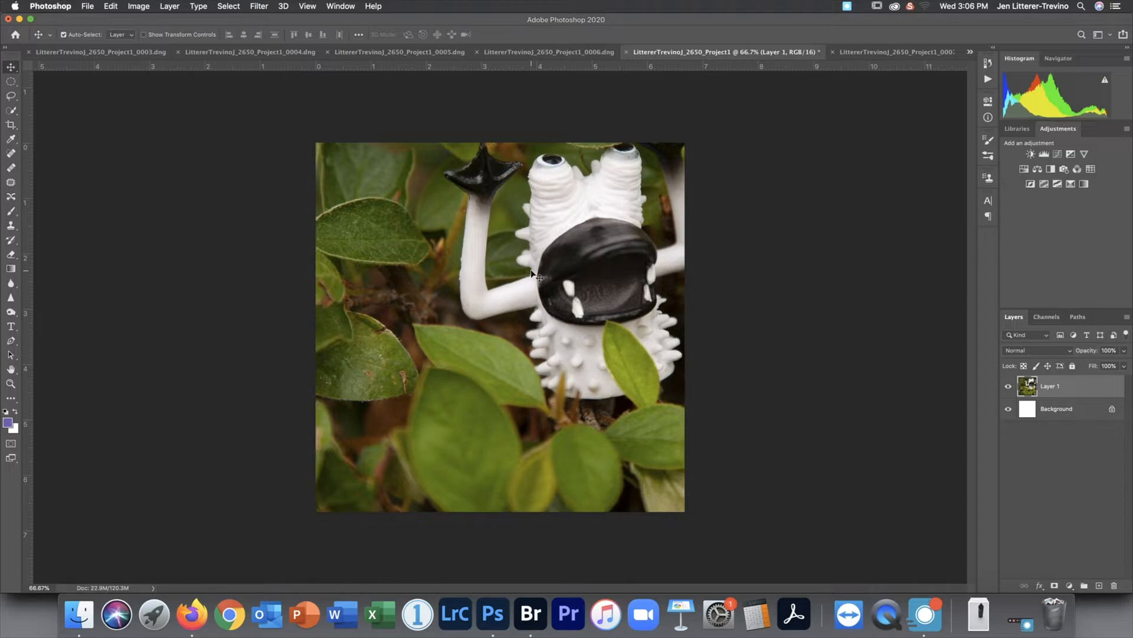
{"action": "left_click_drag", "start_coordinate": [534, 273], "coordinate": [415, 320]}
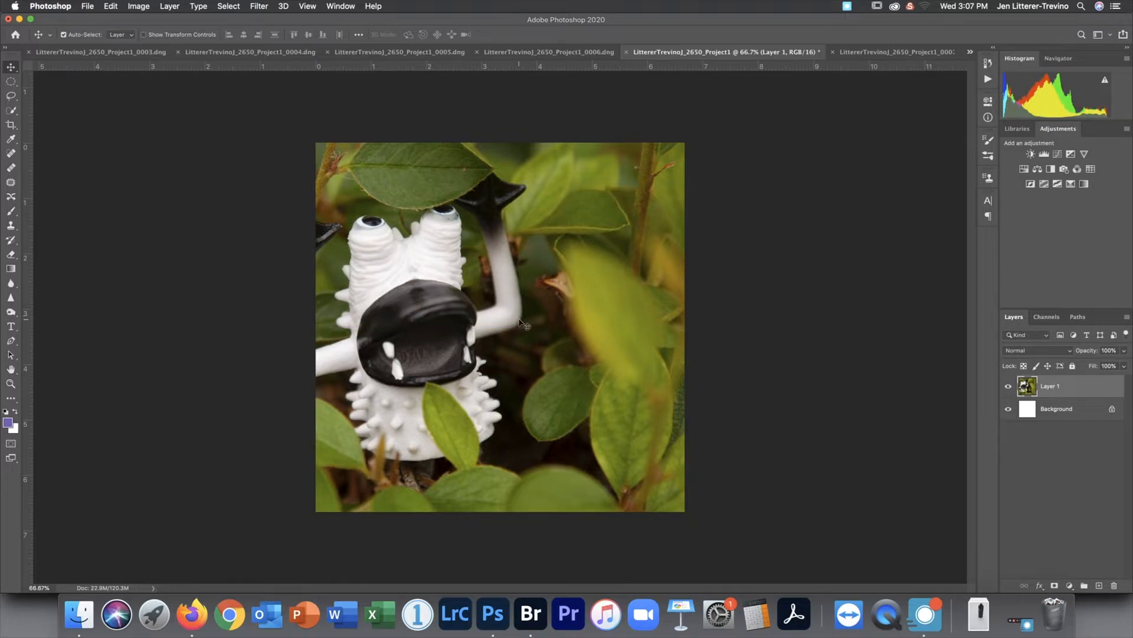
Rename the new photo layer as Outdoor Daylight
{"action": "double_click", "coordinate": [1053, 386]}
{"action": "type", "text": "Out"}
{"action": "type", "text": "door Daylight"}
{"action": "key", "text": "Return"}
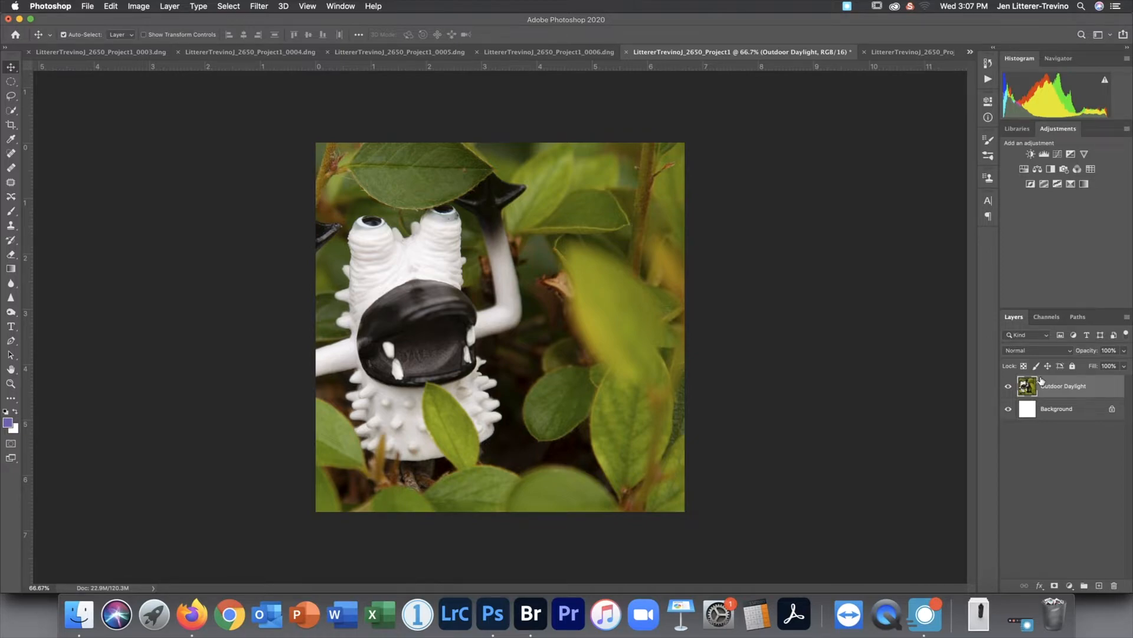
Scale the Outdoor Daylight layer proportionally to about 14% and place it in the canvas's upper-left area
{"action": "key", "text": "super+t"}
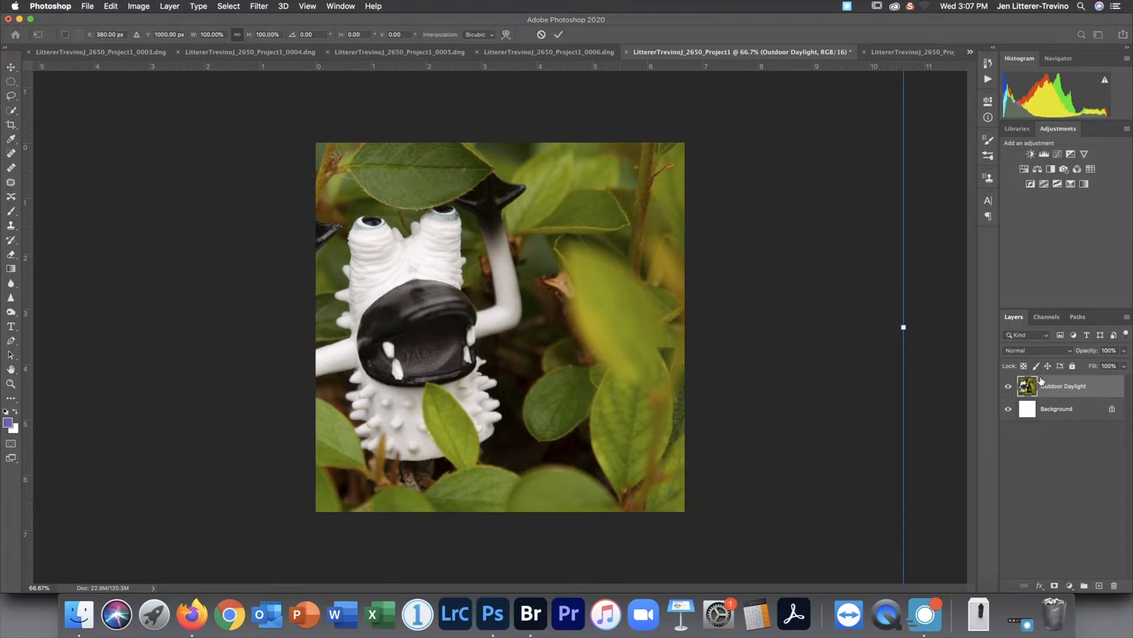
{"action": "key", "text": "super+minus"}
{"action": "key", "text": "super+minus"}
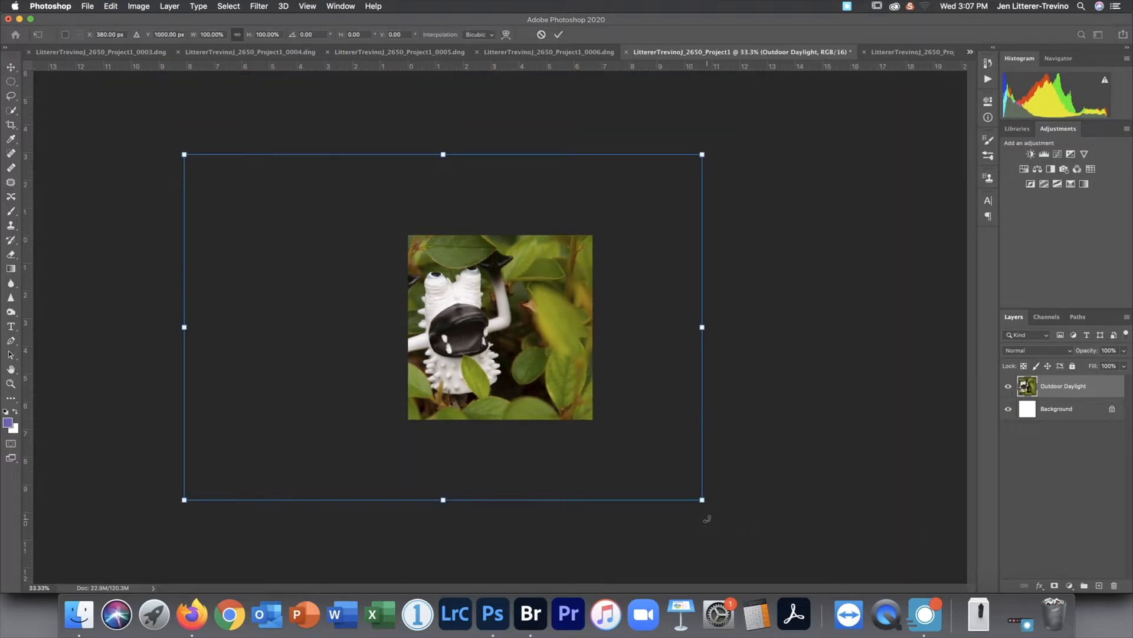
{"action": "left_click_drag", "start_coordinate": [703, 499], "coordinate": [349, 299]}
{"action": "left_click_drag", "start_coordinate": [326, 255], "coordinate": [513, 319]}
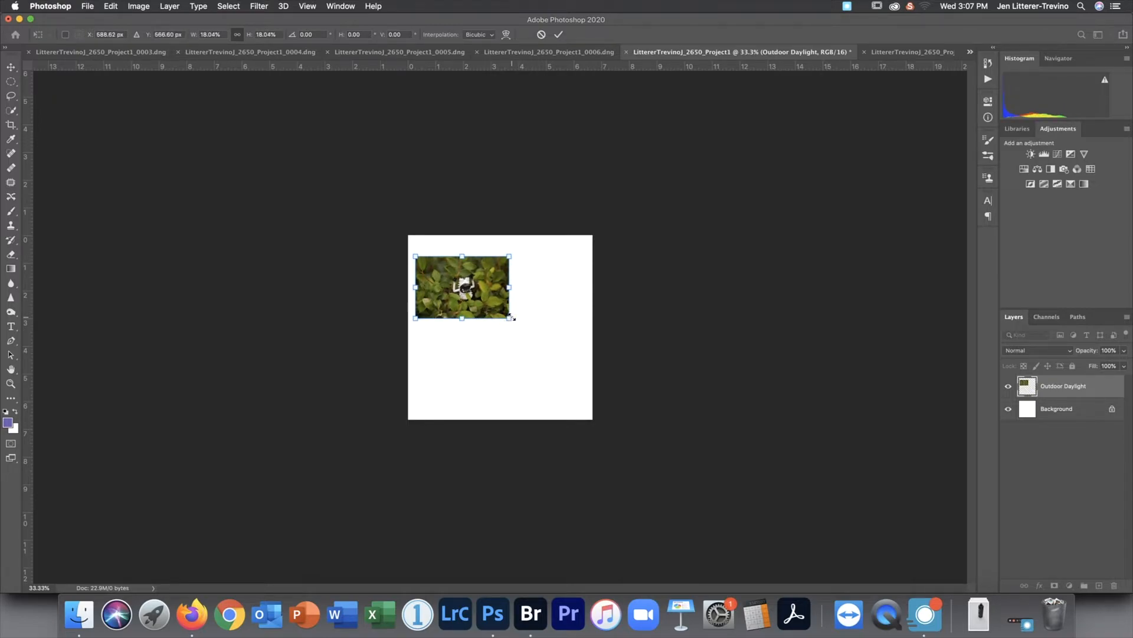
{"action": "left_click_drag", "start_coordinate": [511, 318], "coordinate": [492, 306]}
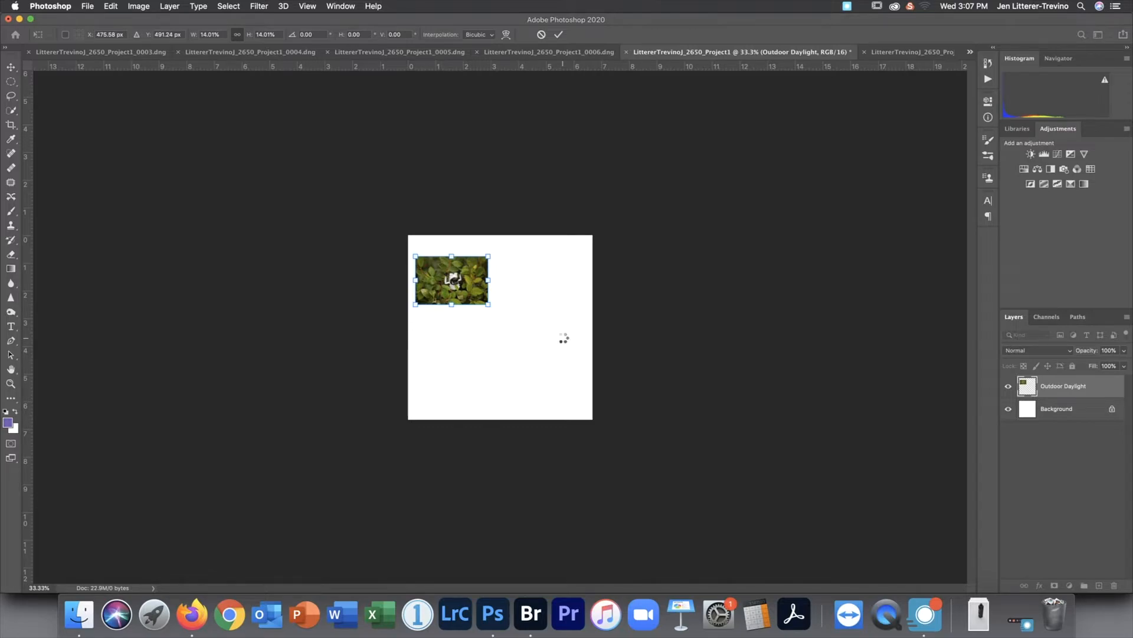
{"action": "key", "text": "Return"}
Close photo 0007 without saving its changes
{"action": "left_click", "coordinate": [938, 50]}
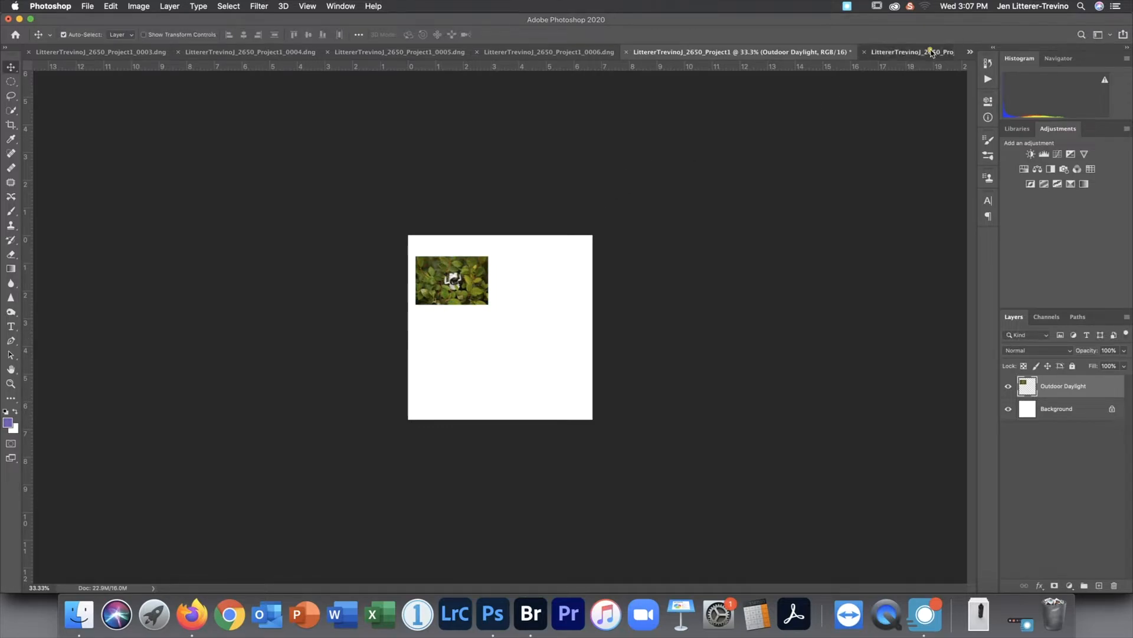
{"action": "left_click", "coordinate": [749, 52]}
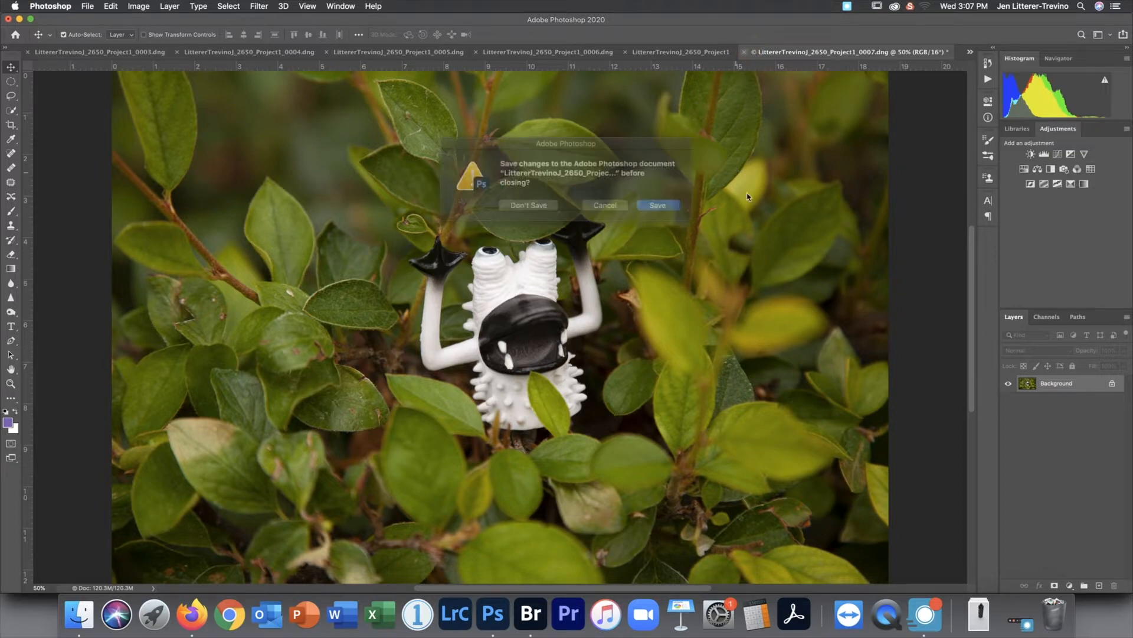
{"action": "left_click", "coordinate": [534, 210]}
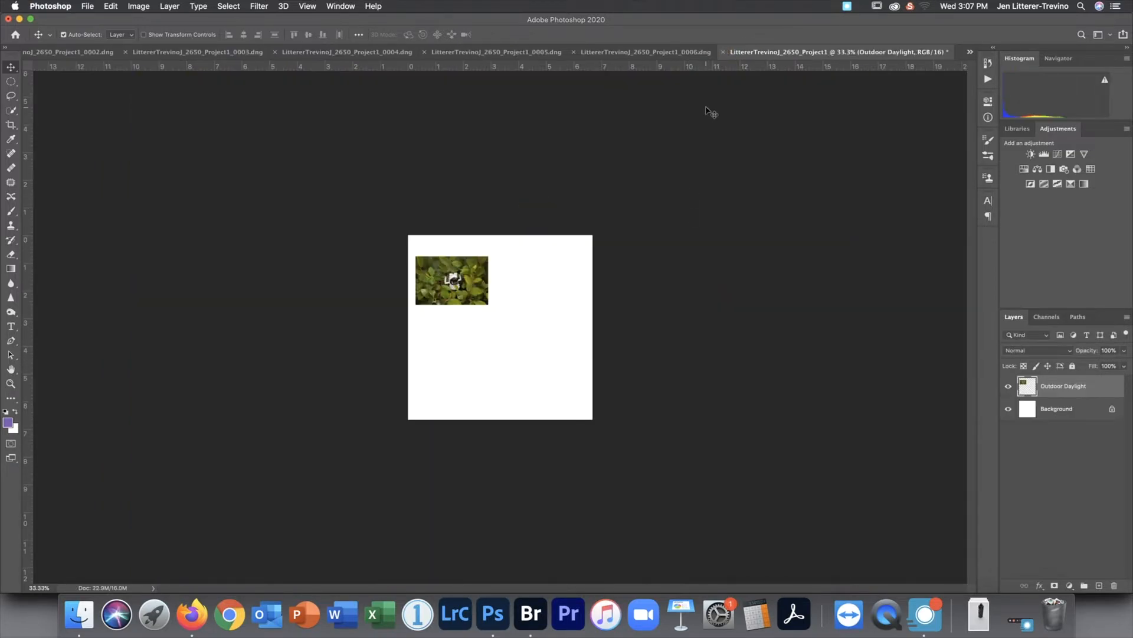
Copy photo 0006 into the Project1 document as a new layer and name it Outdoor fluorecent
{"action": "left_click", "coordinate": [697, 52]}
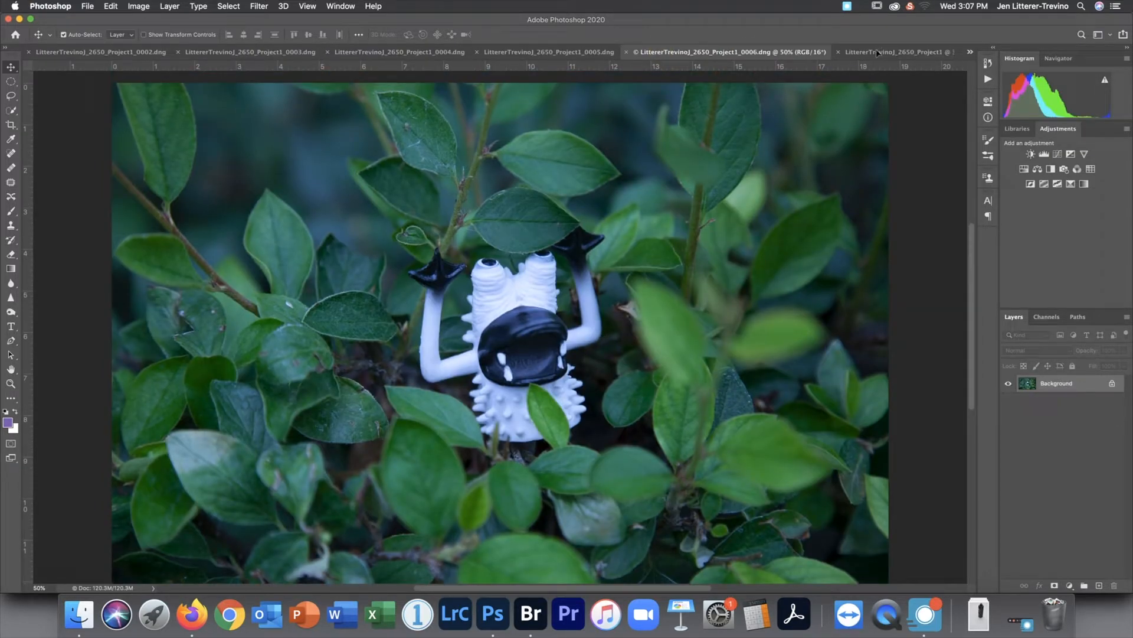
{"action": "left_click", "coordinate": [878, 52]}
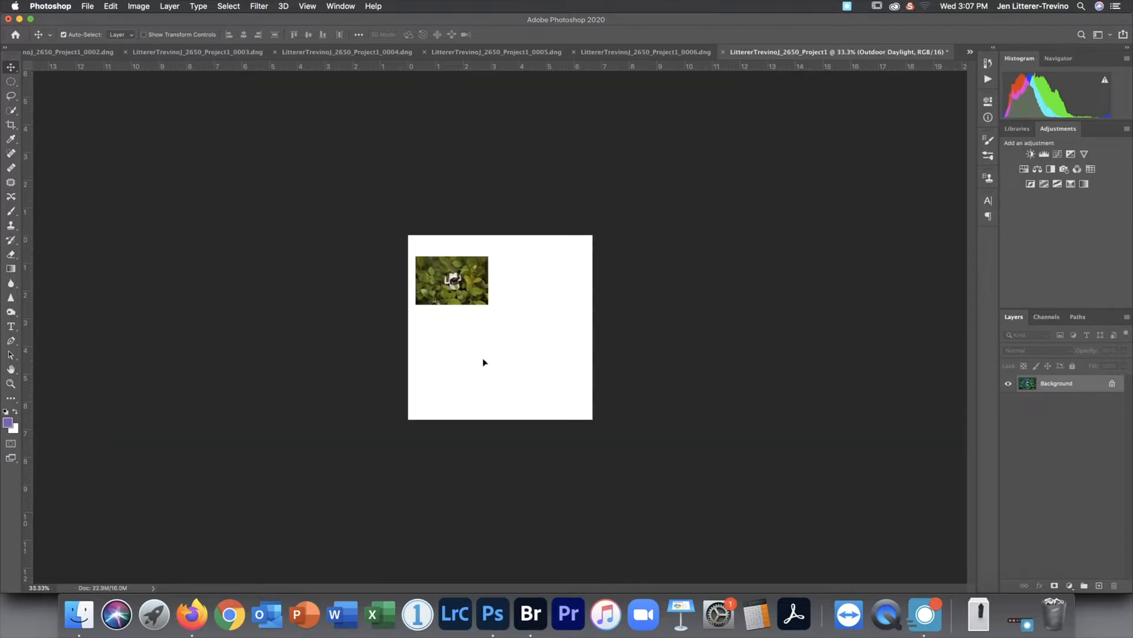
{"action": "key", "text": "super+v"}
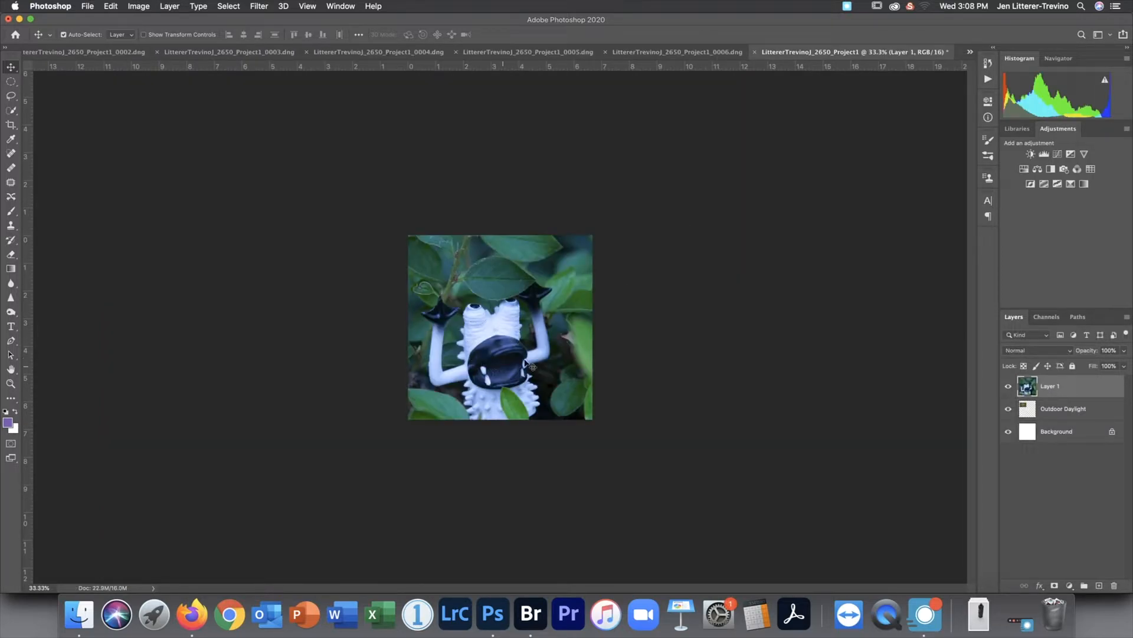
{"action": "double_click", "coordinate": [1050, 385]}
{"action": "type", "text": "Outdoor fluorecent"}
{"action": "key", "text": "Return"}
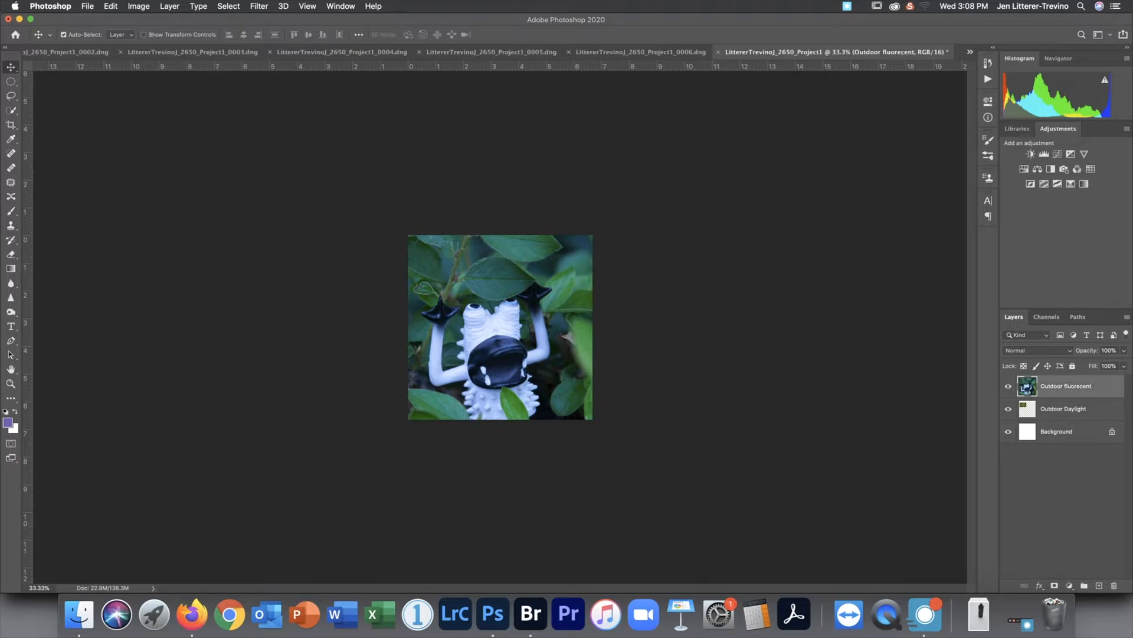
Scale the Outdoor fluorecent layer to about 14% and align it directly below the Outdoor Daylight photo with a small gap
{"action": "key", "text": "super+t"}
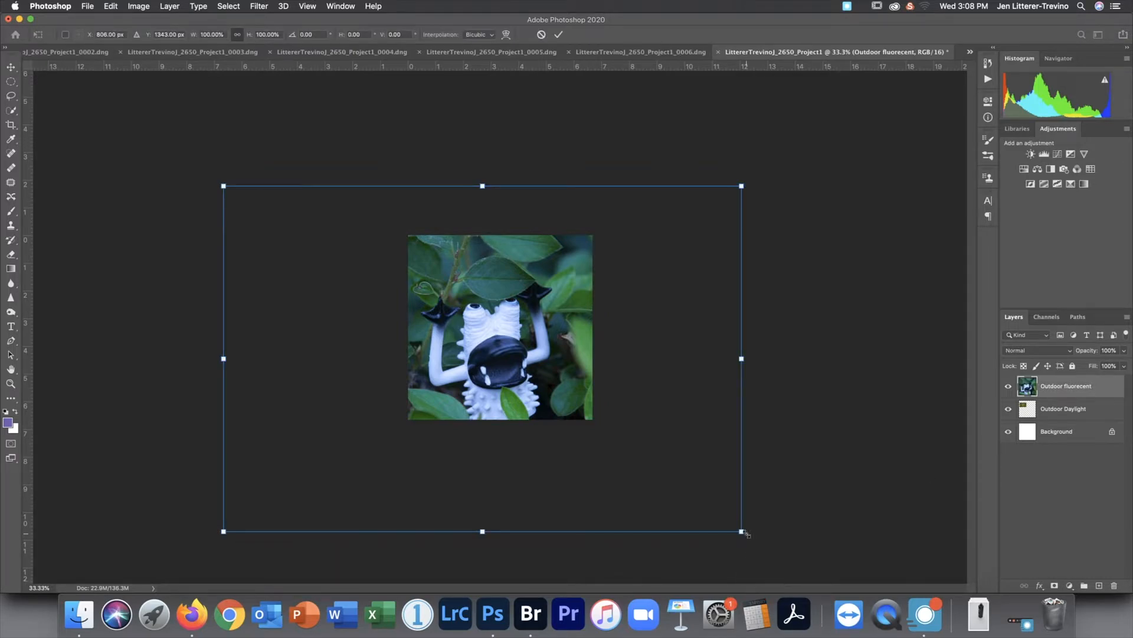
{"action": "left_click_drag", "start_coordinate": [741, 531], "coordinate": [502, 385]}
{"action": "left_click_drag", "start_coordinate": [512, 310], "coordinate": [476, 324]}
{"action": "left_click_drag", "start_coordinate": [463, 350], "coordinate": [469, 334]}
{"action": "key", "text": "super+1"}
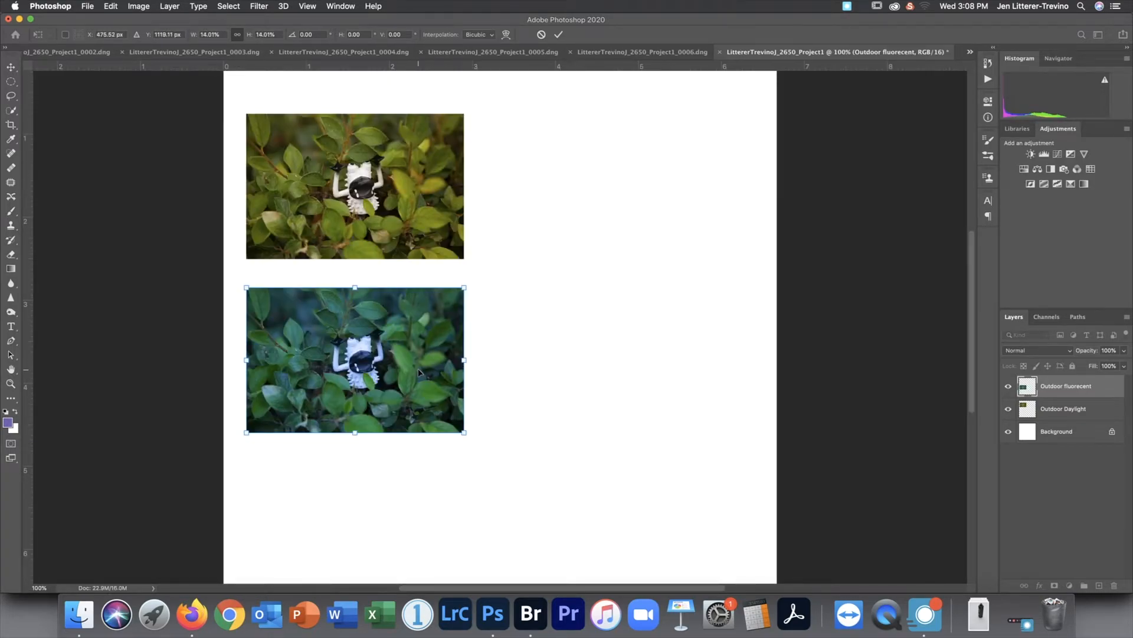
{"action": "mouse_move", "coordinate": [416, 371]}
{"action": "left_mouse_down"}
{"action": "mouse_move", "coordinate": [439, 372]}
{"action": "mouse_move", "coordinate": [417, 367]}
{"action": "left_mouse_up"}
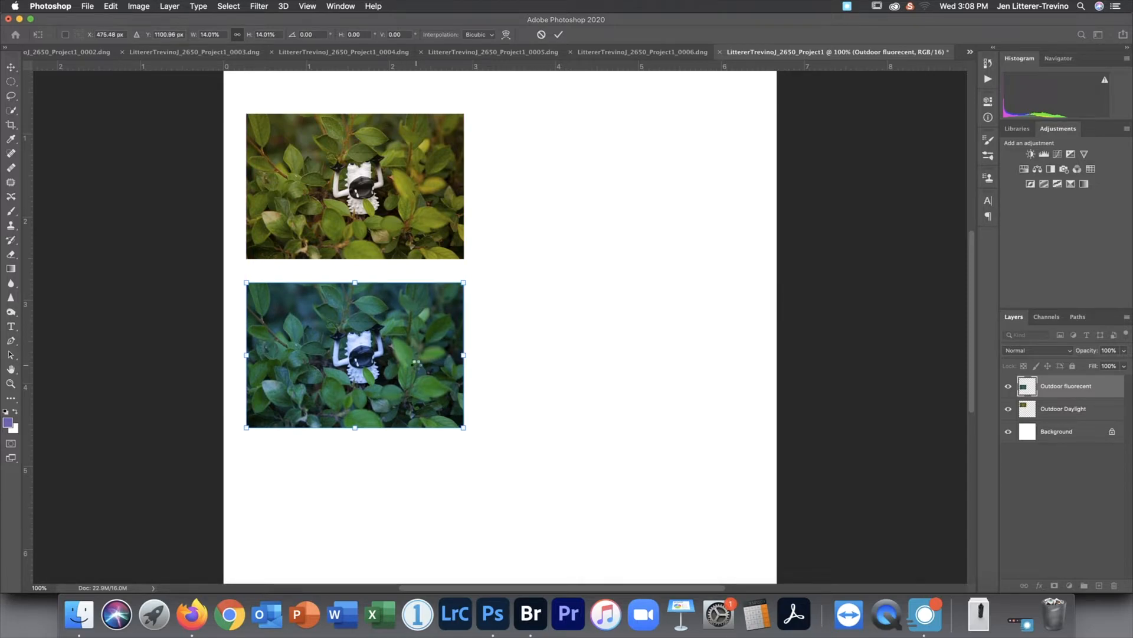
{"action": "key", "text": "Return"}
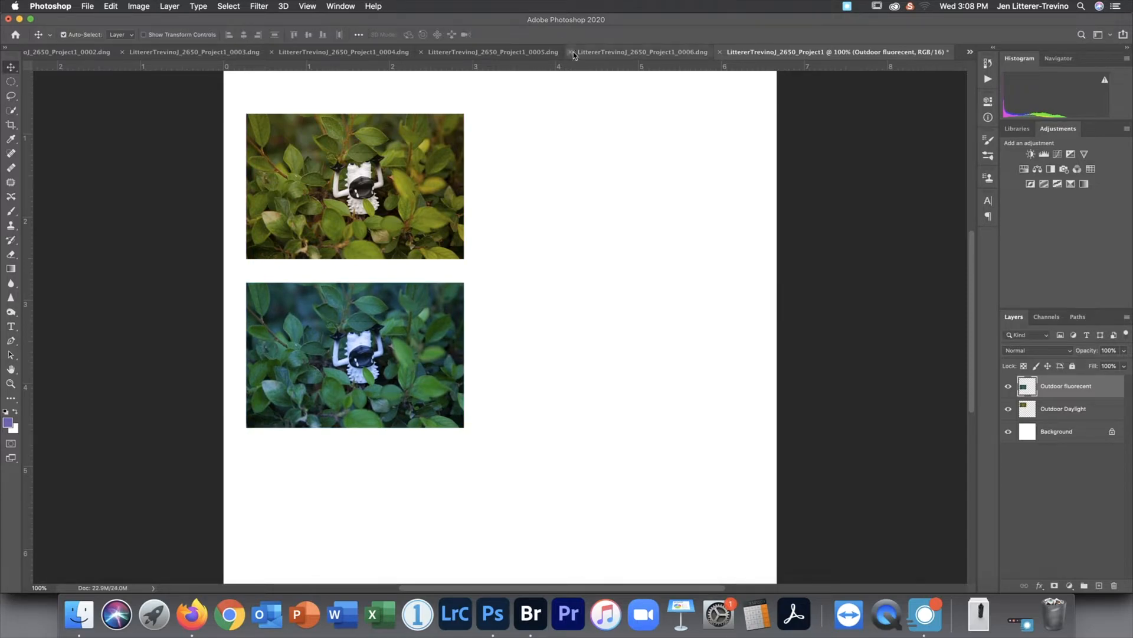
Close photo 0006 without saving and copy photo 0005 into the Project1 document as a new layer
{"action": "left_click", "coordinate": [571, 52]}
{"action": "left_click", "coordinate": [529, 205]}
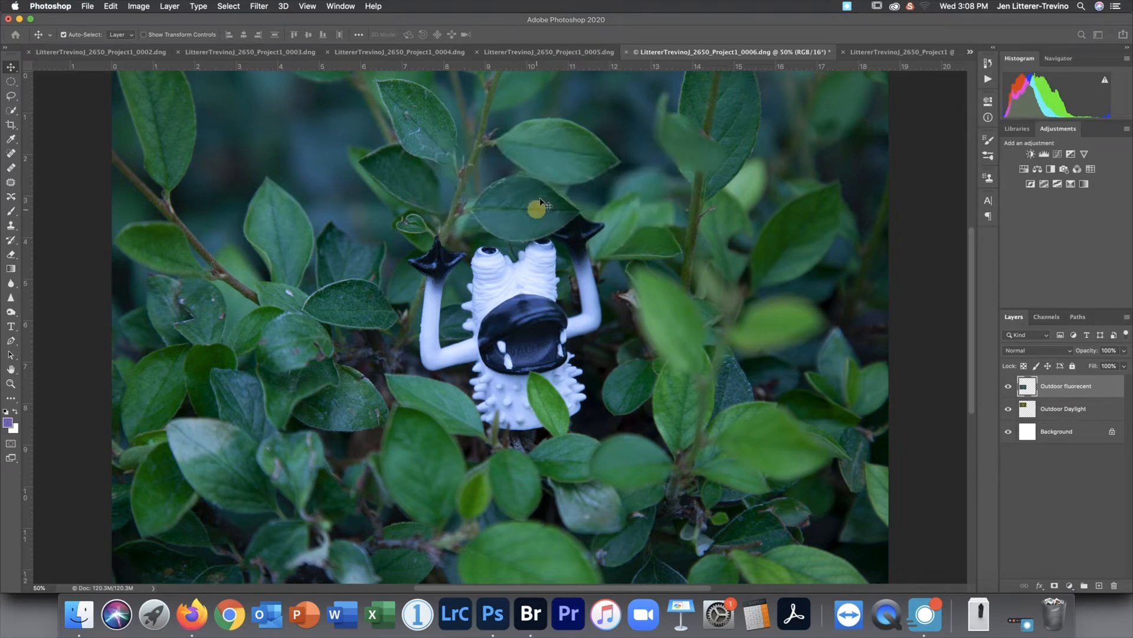
{"action": "left_click", "coordinate": [611, 51]}
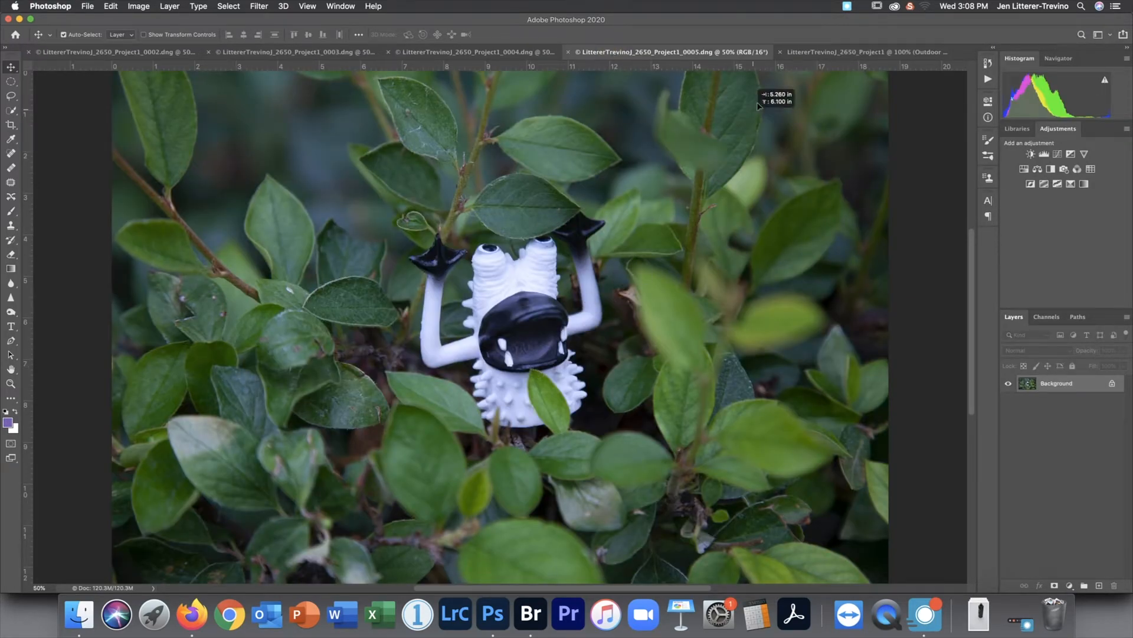
{"action": "scroll", "coordinate": [779, 83], "scroll_direction": "up", "scroll_amount": 2}
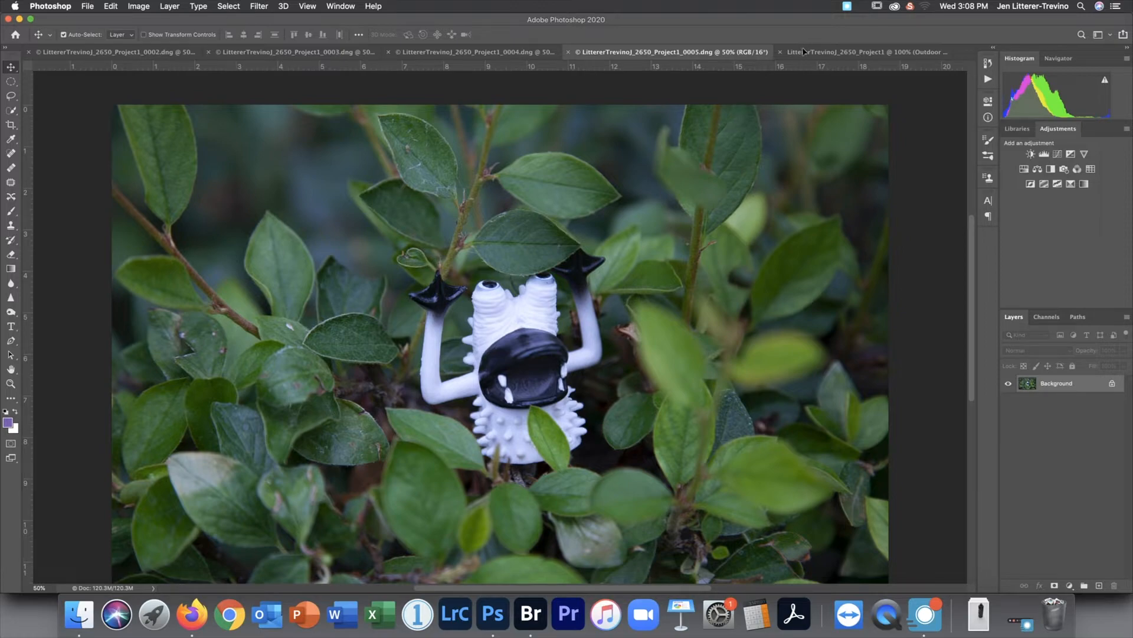
{"action": "left_click", "coordinate": [805, 52]}
{"action": "key", "text": "super+v"}
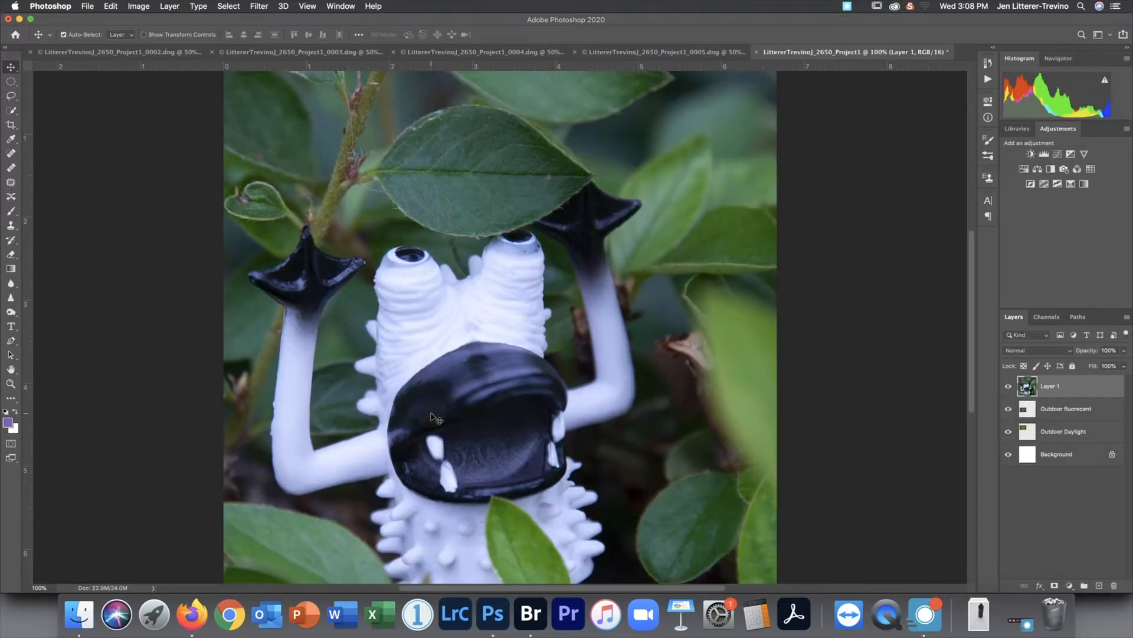
Scale the newly added photo 0005 layer to roughly the size of the other two photos and place it below them
{"action": "key", "text": "super+t"}
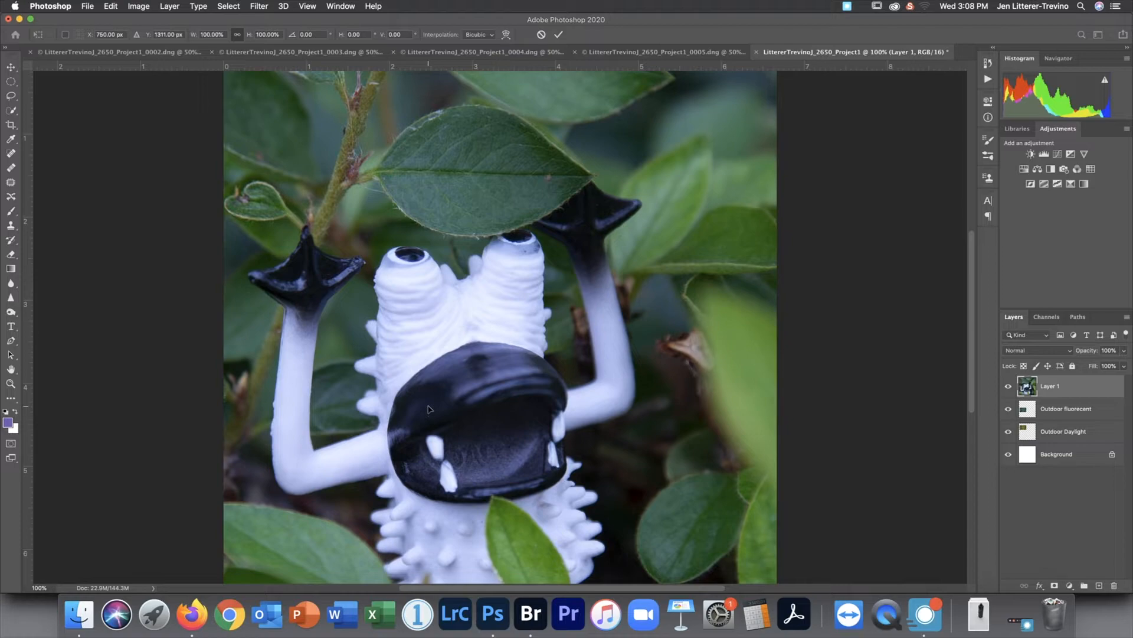
{"action": "key", "text": "super+minus"}
{"action": "key", "text": "super+minus"}
{"action": "key", "text": "super+minus"}
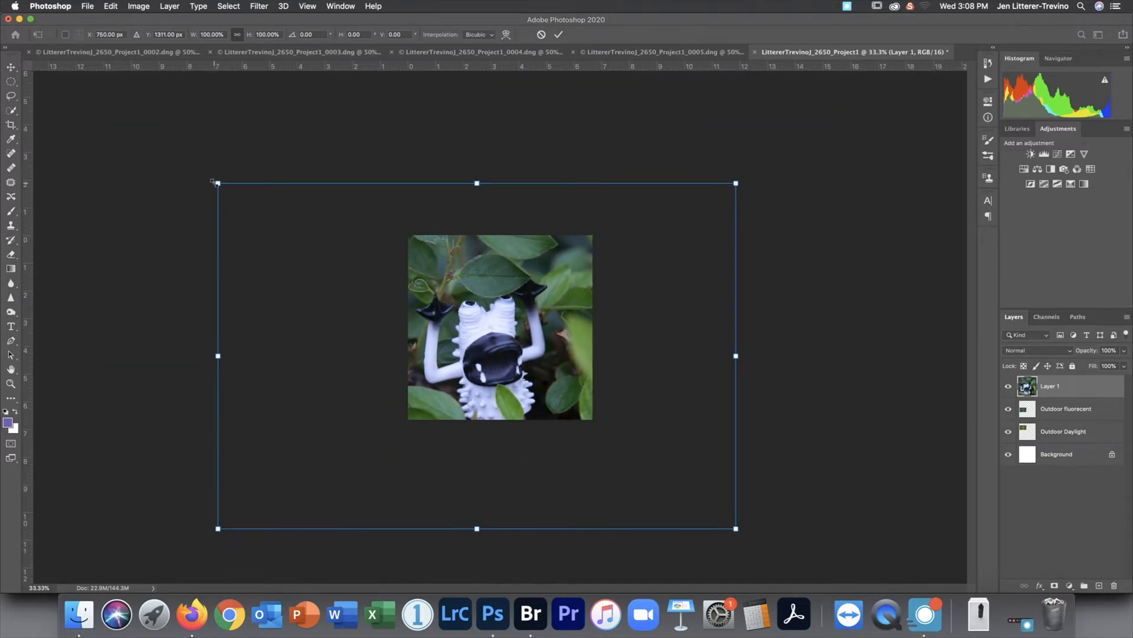
{"action": "left_click_drag", "start_coordinate": [218, 183], "coordinate": [561, 410]}
{"action": "left_click_drag", "start_coordinate": [591, 464], "coordinate": [436, 428]}
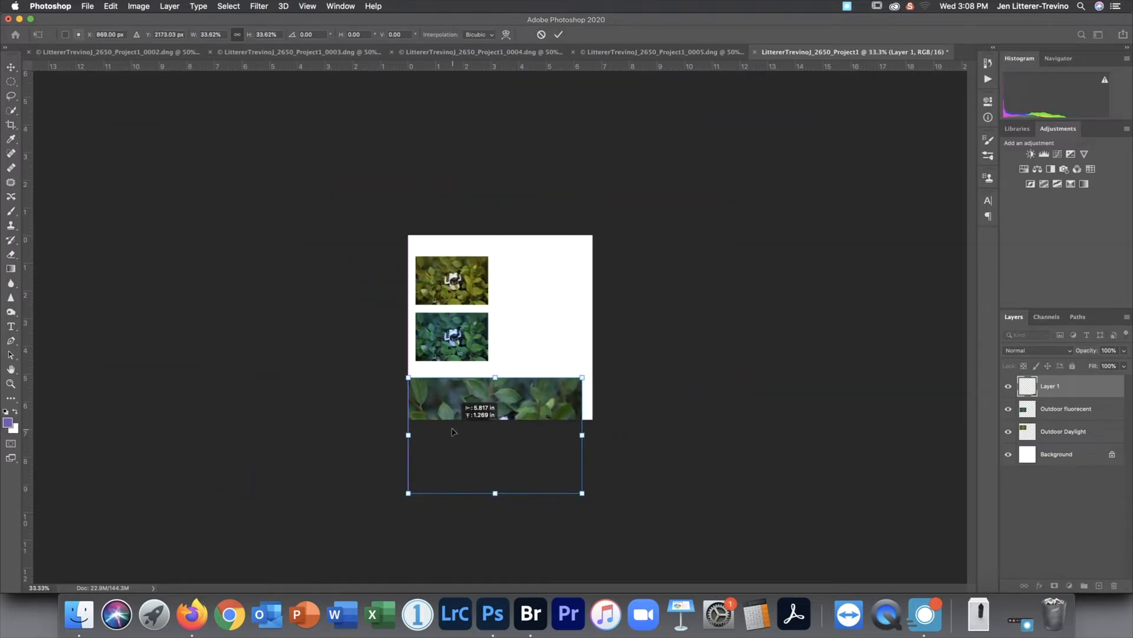
{"action": "left_click_drag", "start_coordinate": [582, 494], "coordinate": [475, 412]}
{"action": "key", "text": "Return"}
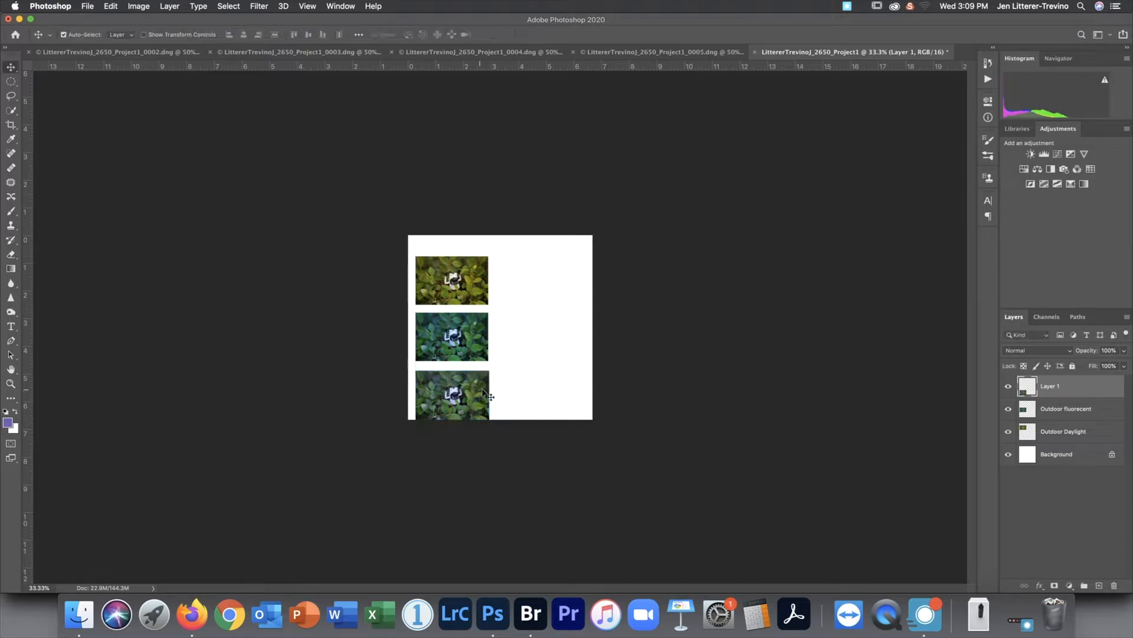
Name the newly added third photo's layer Outdoor fluorecent and rename the middle photo's layer Outdoor tungsten
{"action": "double_click", "coordinate": [1047, 386]}
{"action": "type", "text": "Outdoor fluore"}
{"action": "type", "text": "cent"}
{"action": "key", "text": "Return"}
{"action": "left_click", "coordinate": [1078, 412]}
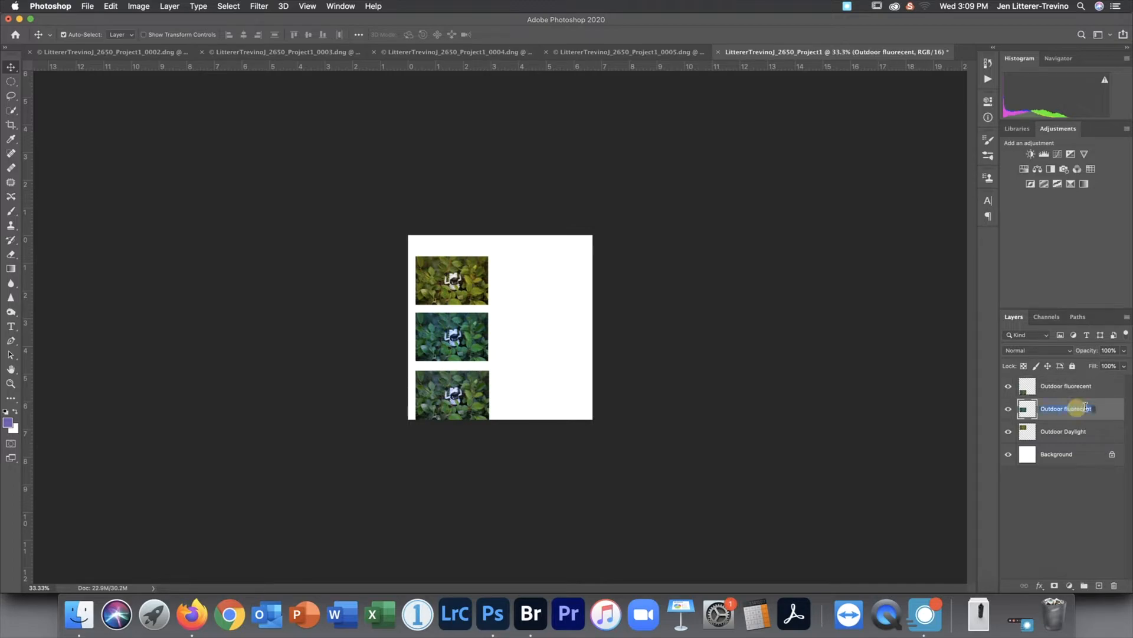
{"action": "double_click", "coordinate": [1077, 412]}
{"action": "left_click_drag", "start_coordinate": [1064, 409], "coordinate": [1108, 412]}
{"action": "type", "text": "tungsten"}
{"action": "key", "text": "Return"}
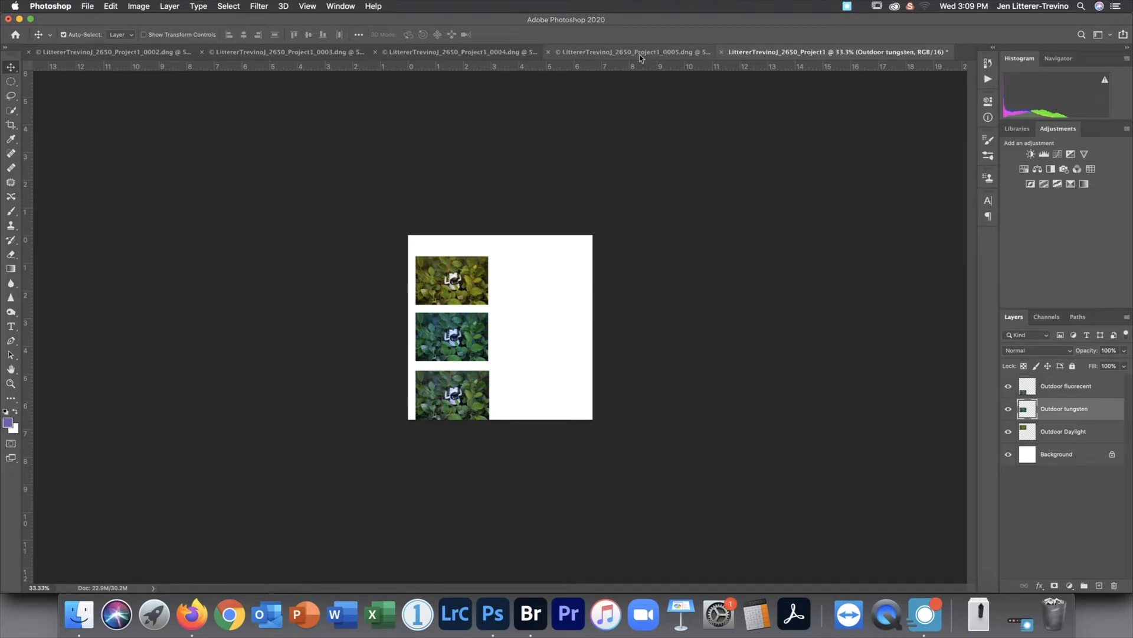
Close photo 0005 without saving and copy photo 0004 into the Project1 document as a new layer
{"action": "left_click", "coordinate": [593, 51]}
{"action": "left_click", "coordinate": [569, 53]}
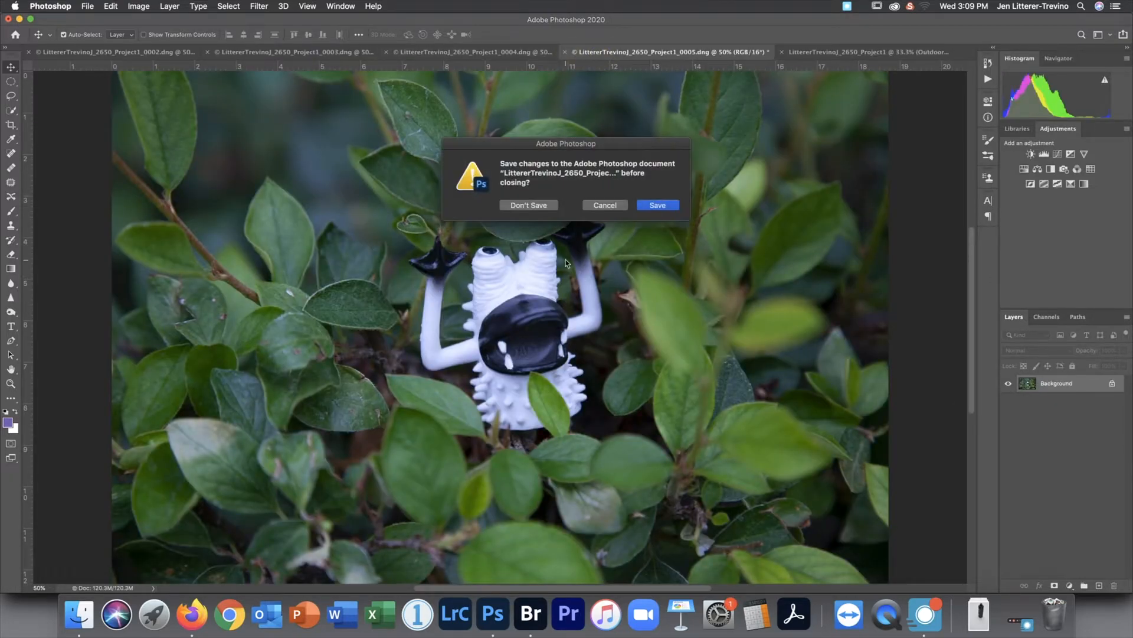
{"action": "left_click", "coordinate": [527, 208]}
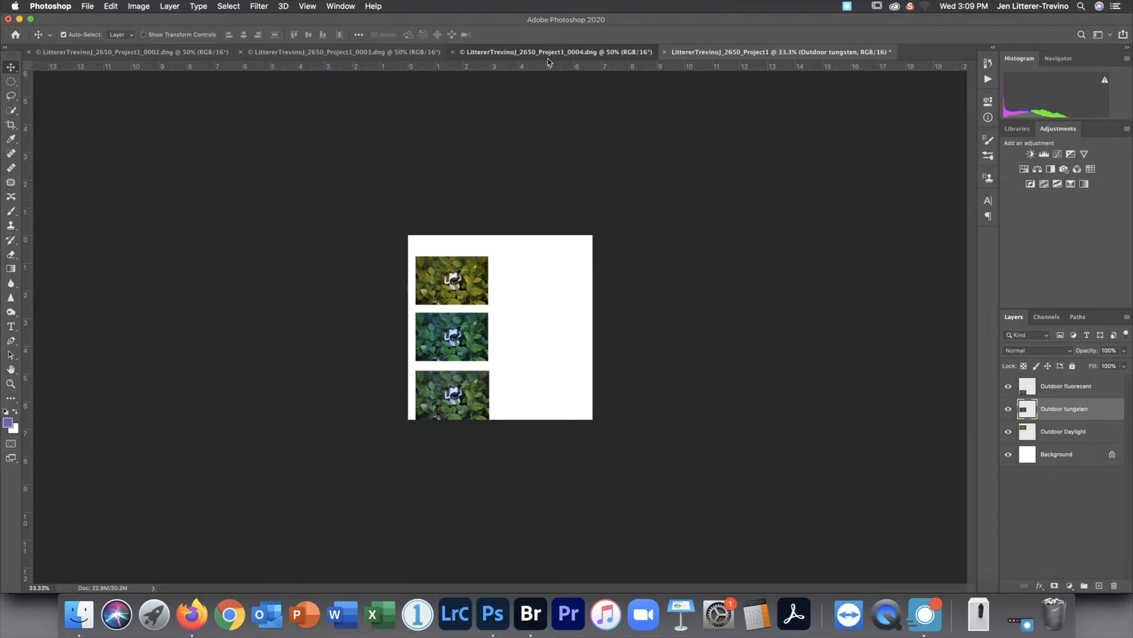
{"action": "left_click", "coordinate": [548, 56]}
{"action": "left_click", "coordinate": [734, 51]}
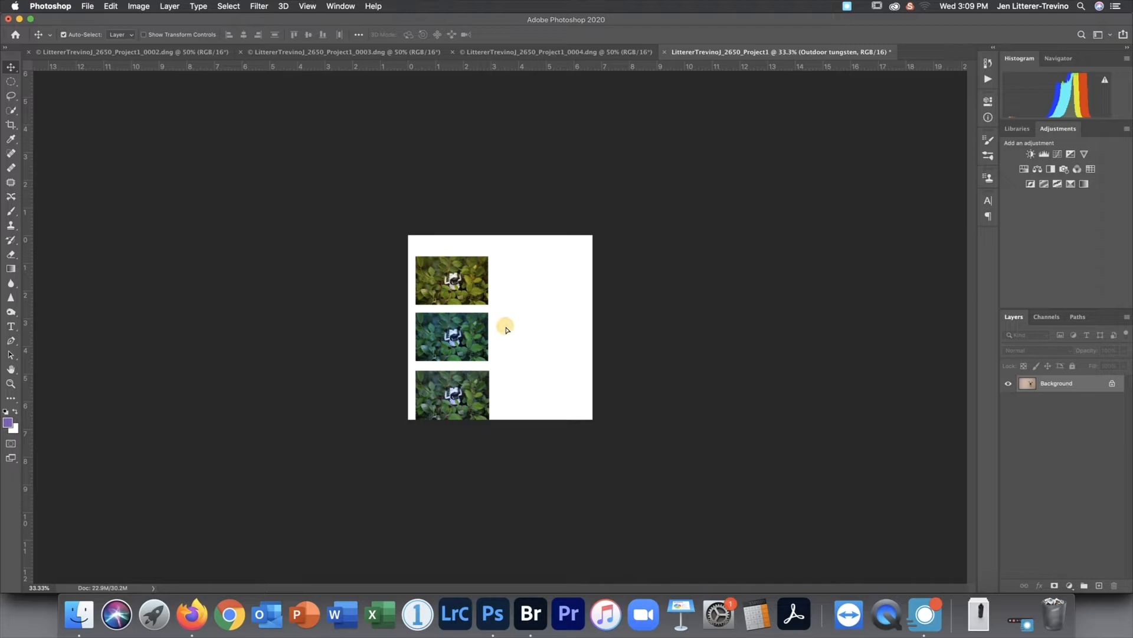
{"action": "key", "text": "super+v"}
Scale the photo 0004 layer to the outdoor photos' size beside Outdoor Daylight and move it to the top of the layer stack
{"action": "key", "text": "super+t"}
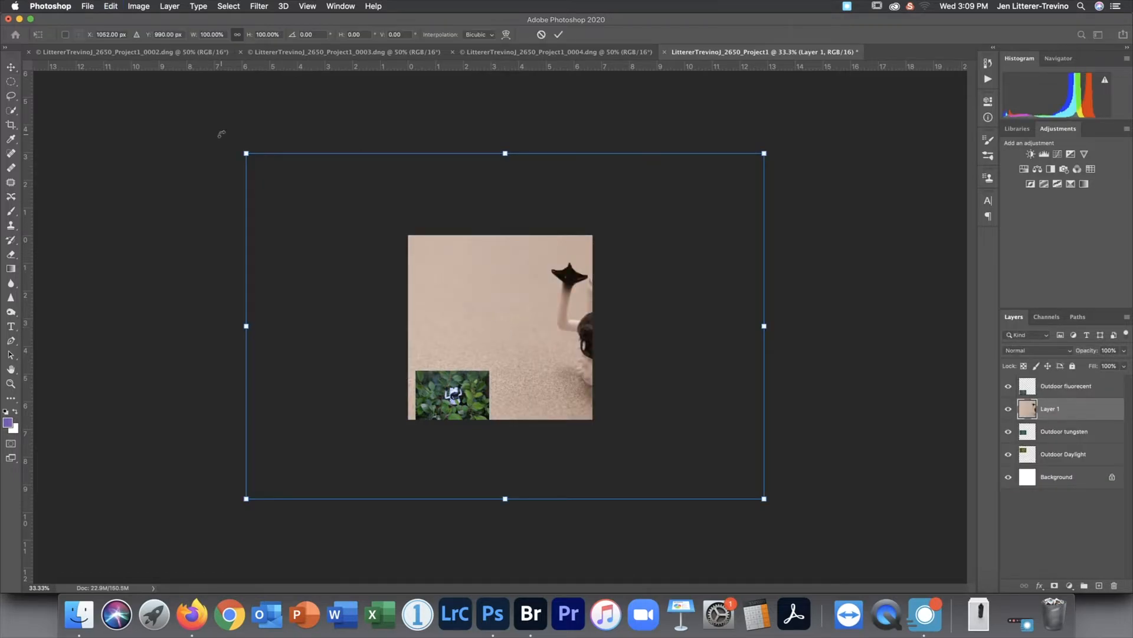
{"action": "left_click_drag", "start_coordinate": [246, 153], "coordinate": [581, 352]}
{"action": "left_click_drag", "start_coordinate": [656, 415], "coordinate": [546, 295]}
{"action": "left_click_drag", "start_coordinate": [650, 377], "coordinate": [572, 305]}
{"action": "key", "text": "Return"}
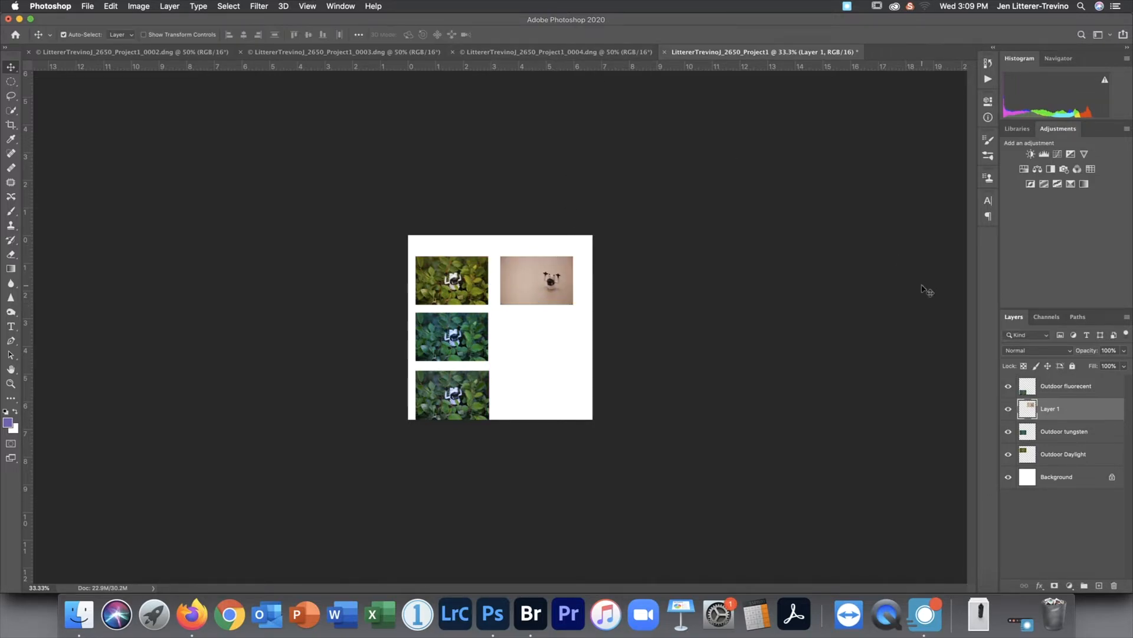
{"action": "left_click_drag", "start_coordinate": [1051, 412], "coordinate": [1049, 381]}
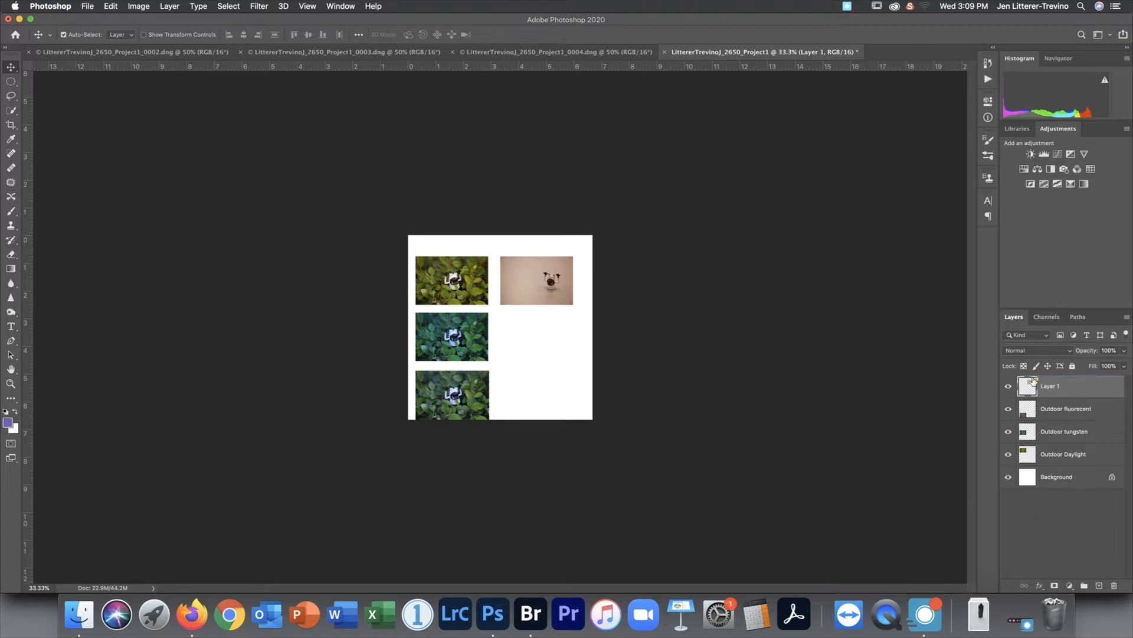
Compare photos 0004, 0003 and 0002, and name the new layer in Project1 Indoor Fluorecent
{"action": "left_click", "coordinate": [502, 54]}
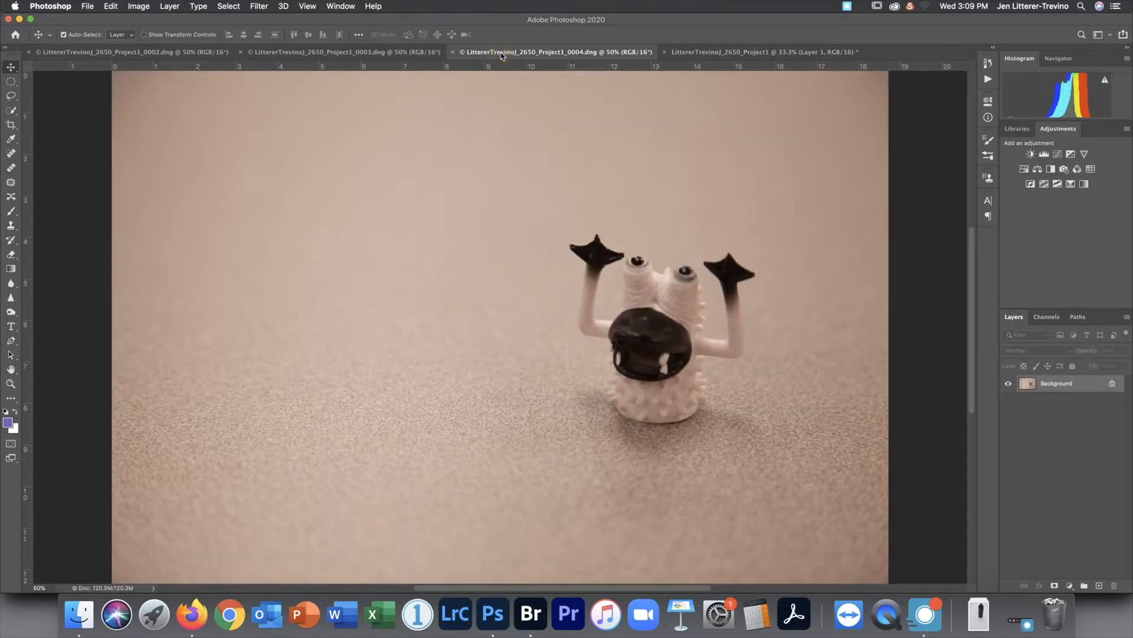
{"action": "left_click", "coordinate": [371, 53]}
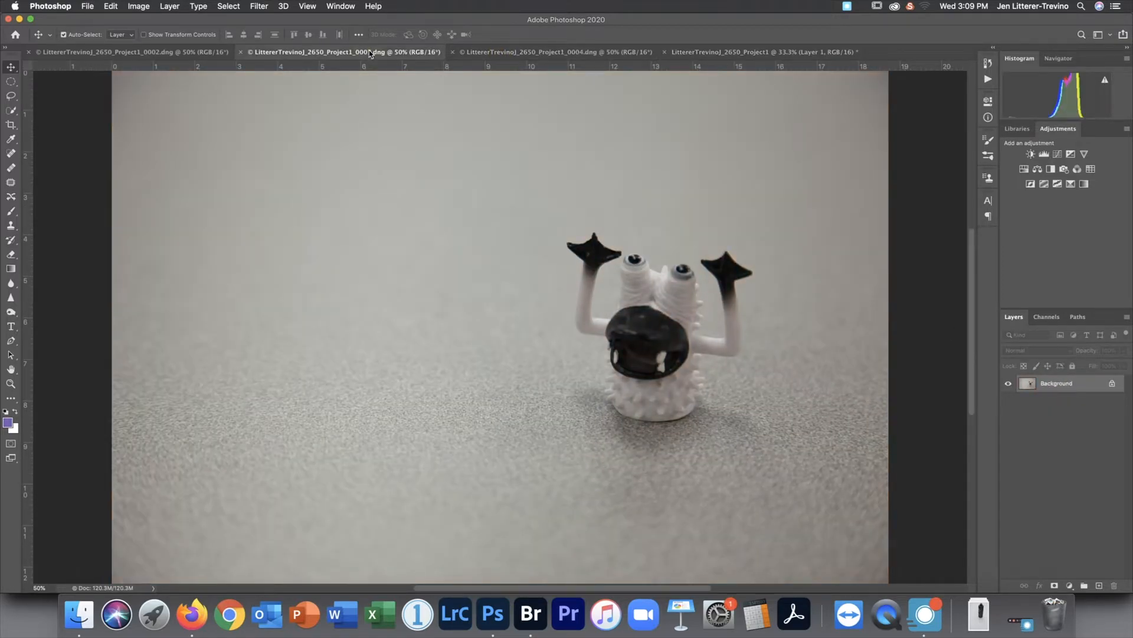
{"action": "left_click", "coordinate": [181, 55]}
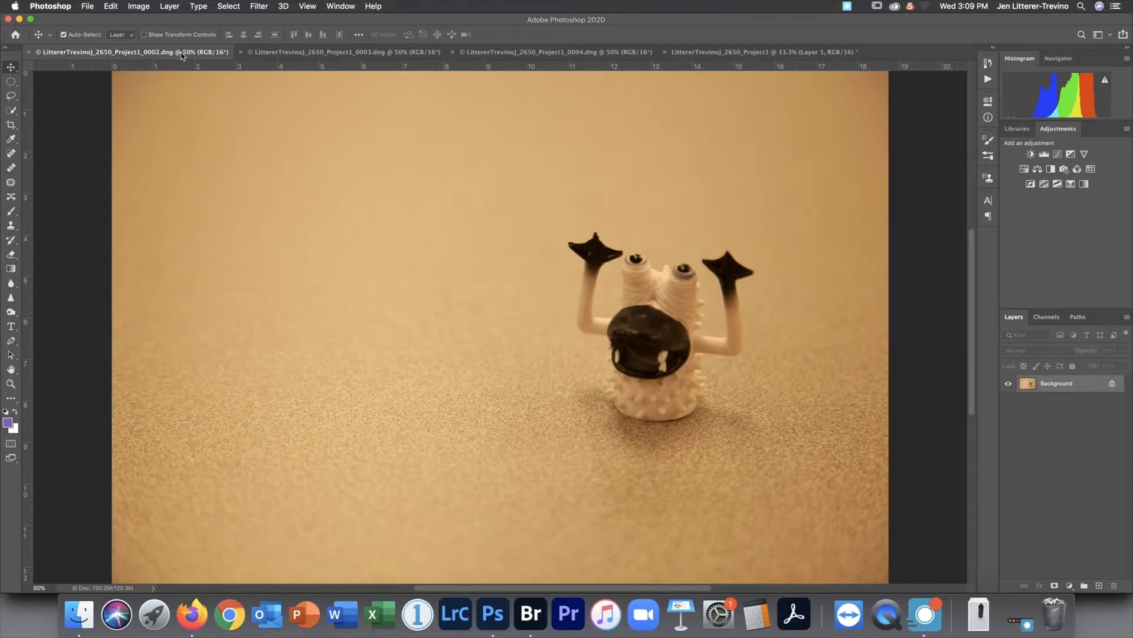
{"action": "left_click", "coordinate": [733, 52]}
{"action": "double_click", "coordinate": [1050, 385]}
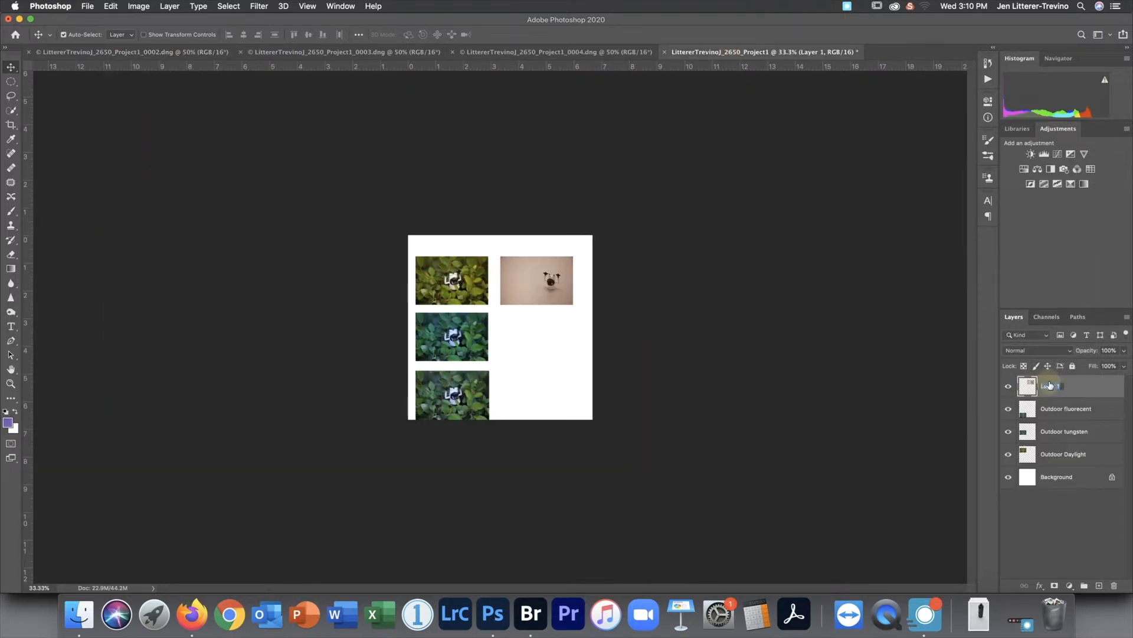
{"action": "type", "text": "Indoor Fluorecent"}
{"action": "key", "text": "Return"}
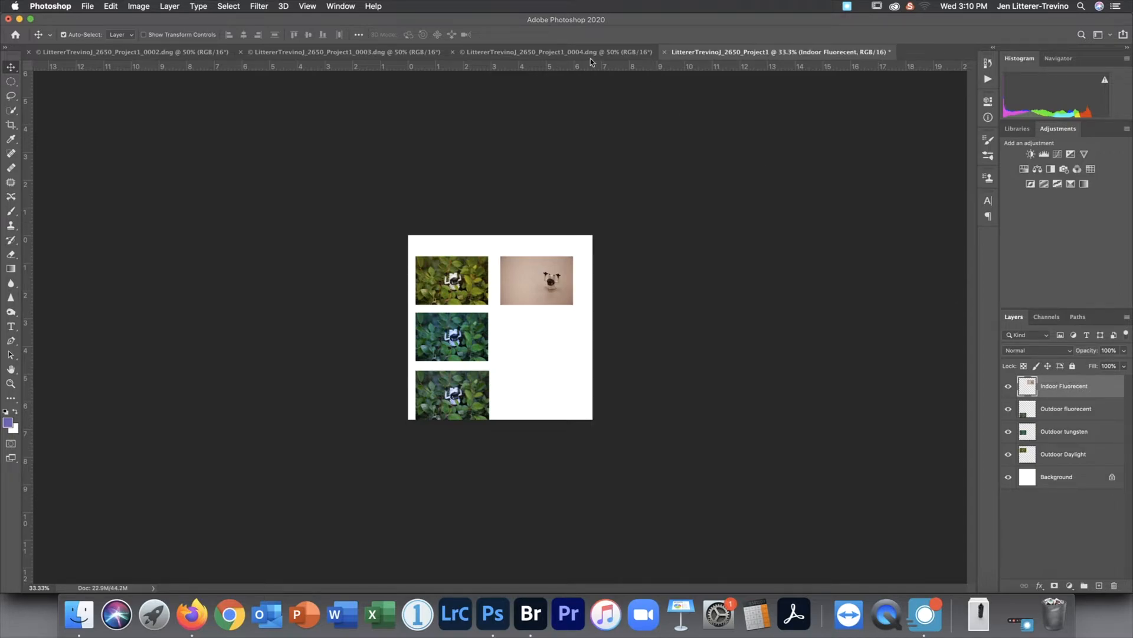
Close photo 0004 without saving and copy photo 0003 into the Project1 document as a new layer
{"action": "left_click", "coordinate": [453, 52]}
{"action": "left_click", "coordinate": [529, 205]}
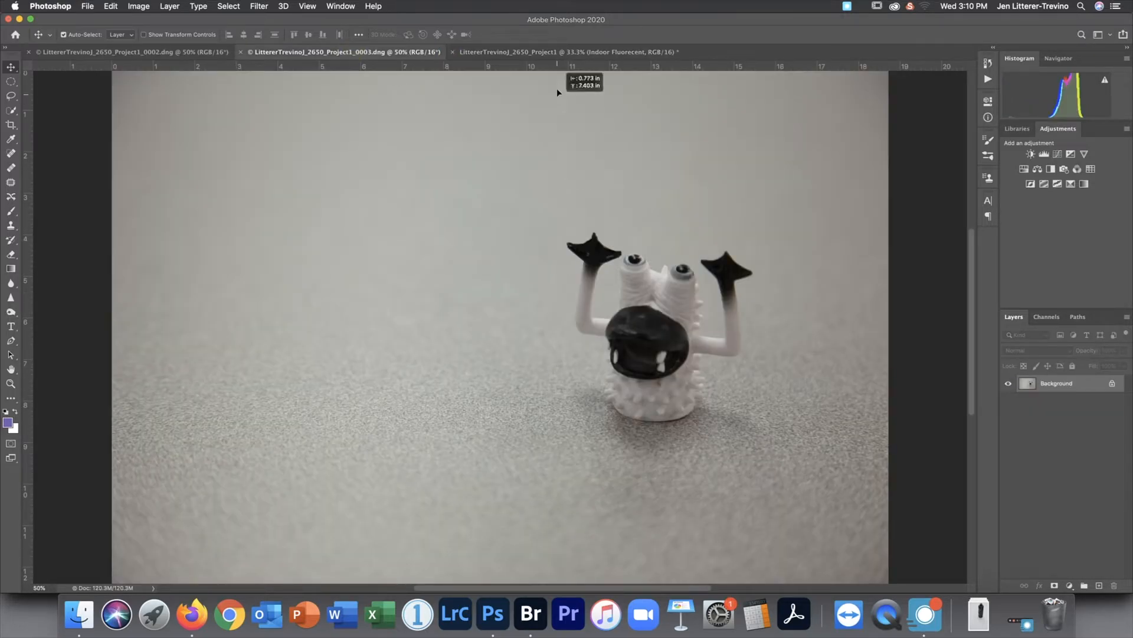
{"action": "left_click", "coordinate": [567, 52]}
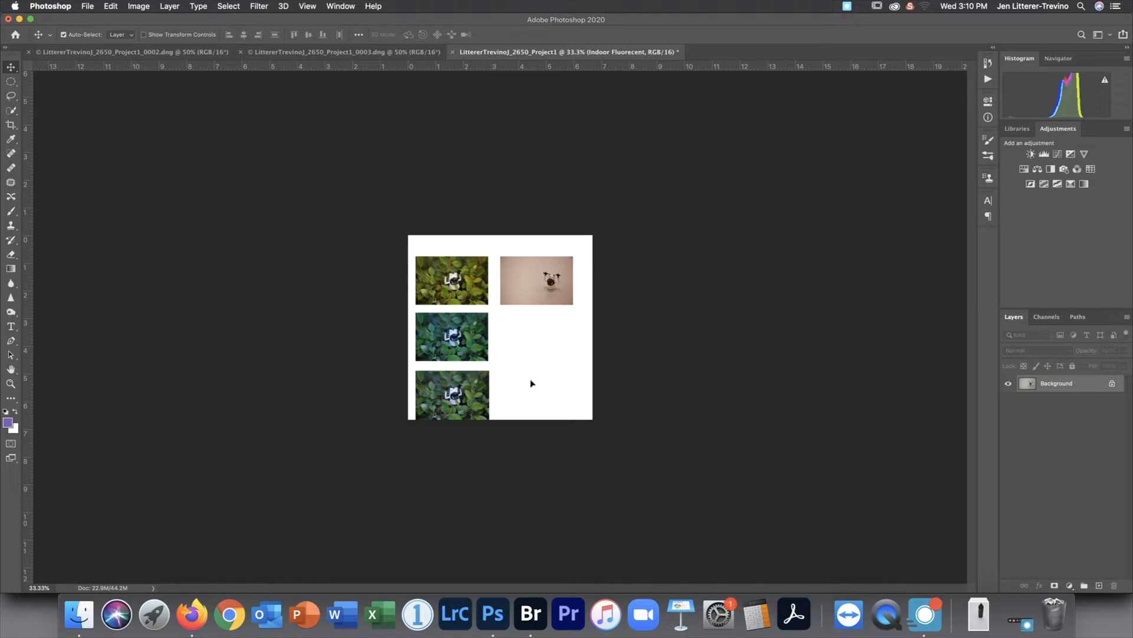
{"action": "key", "text": "super+v"}
Scale the photo 0003 layer to about 14%, align it below the Indoor Fluorecent photo and name it Indoor Tungsten
{"action": "key", "text": "super+t"}
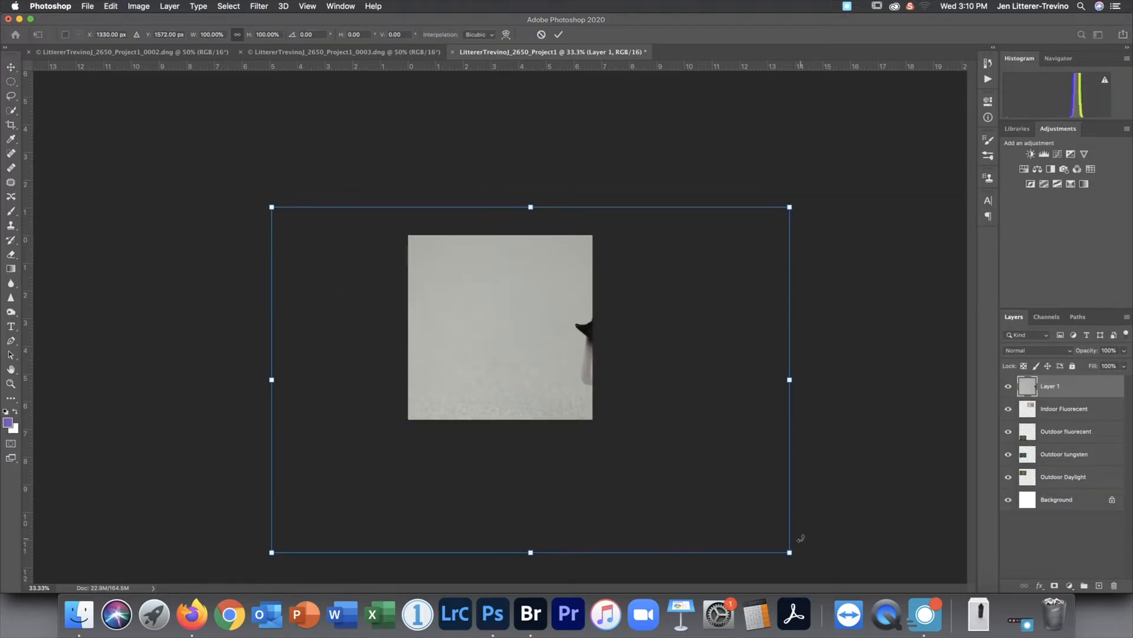
{"action": "left_click_drag", "start_coordinate": [790, 552], "coordinate": [558, 357]}
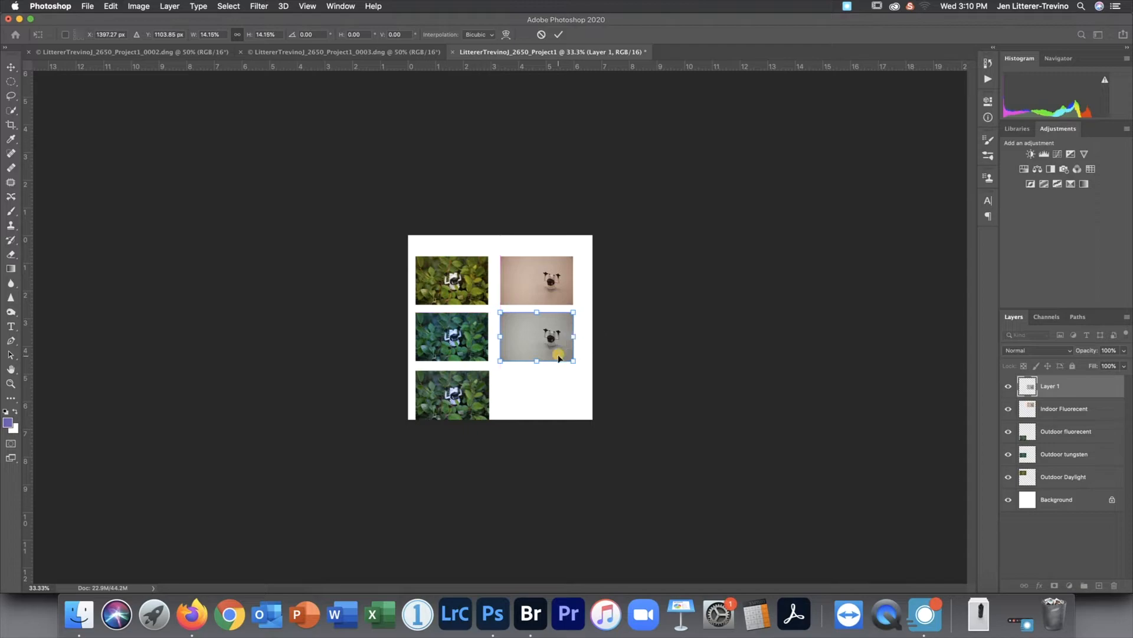
{"action": "key", "text": "Return"}
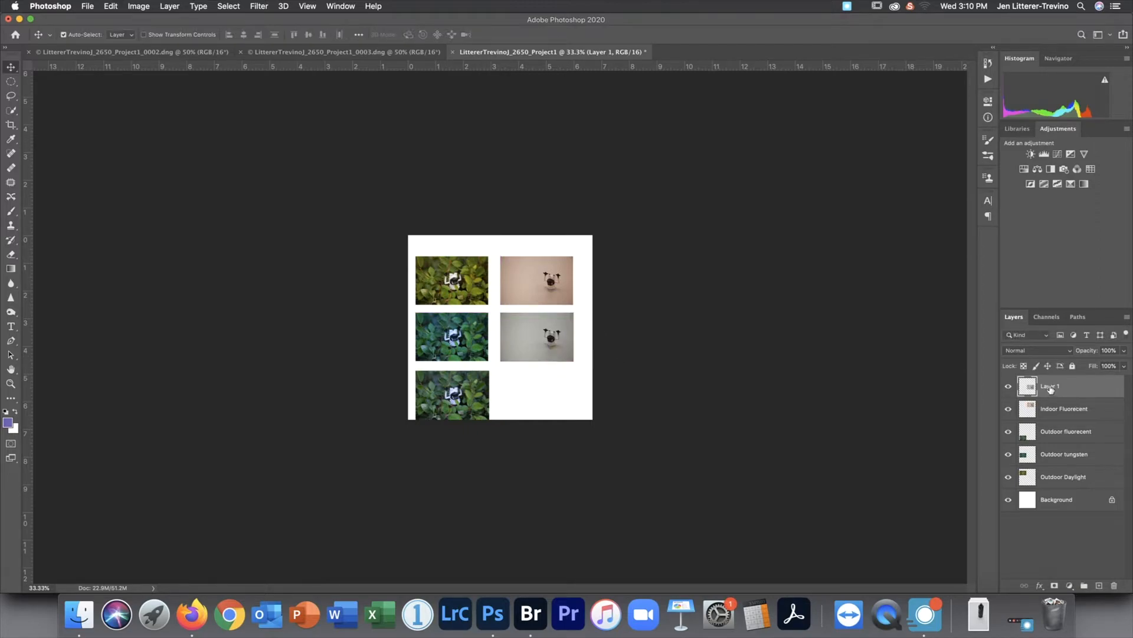
{"action": "double_click", "coordinate": [1049, 385]}
{"action": "type", "text": "Indoor Tungsten"}
{"action": "key", "text": "Return"}
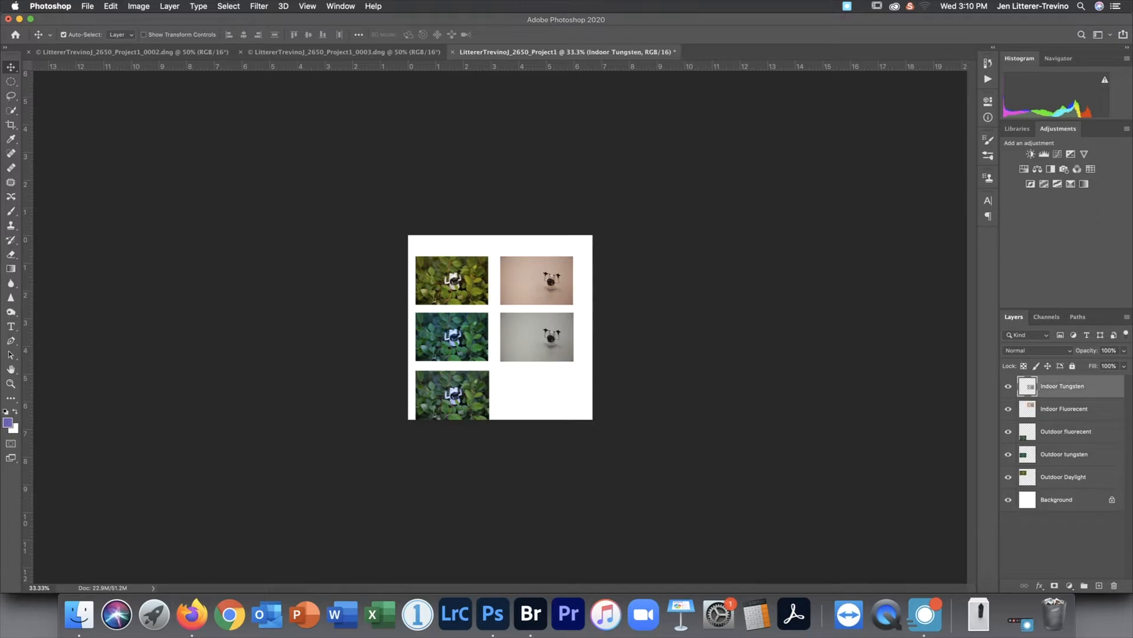
Close photo 0003 without saving and copy photo 0002 into Project1 as a new layer directly above Indoor Fluorecent
{"action": "left_click", "coordinate": [1091, 412]}
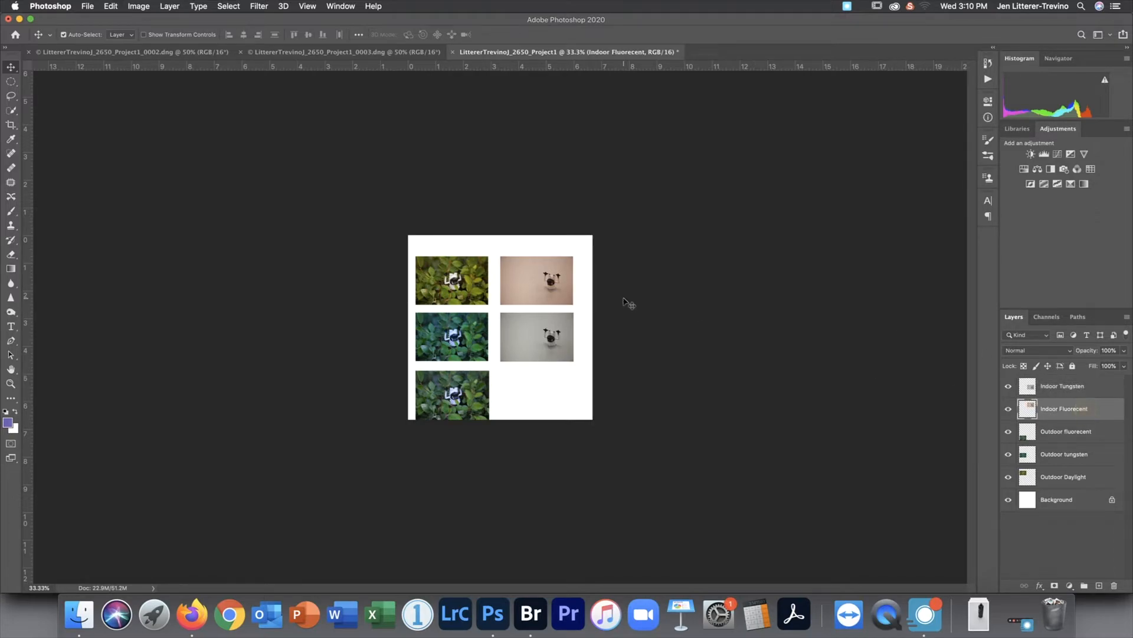
{"action": "left_click", "coordinate": [240, 52]}
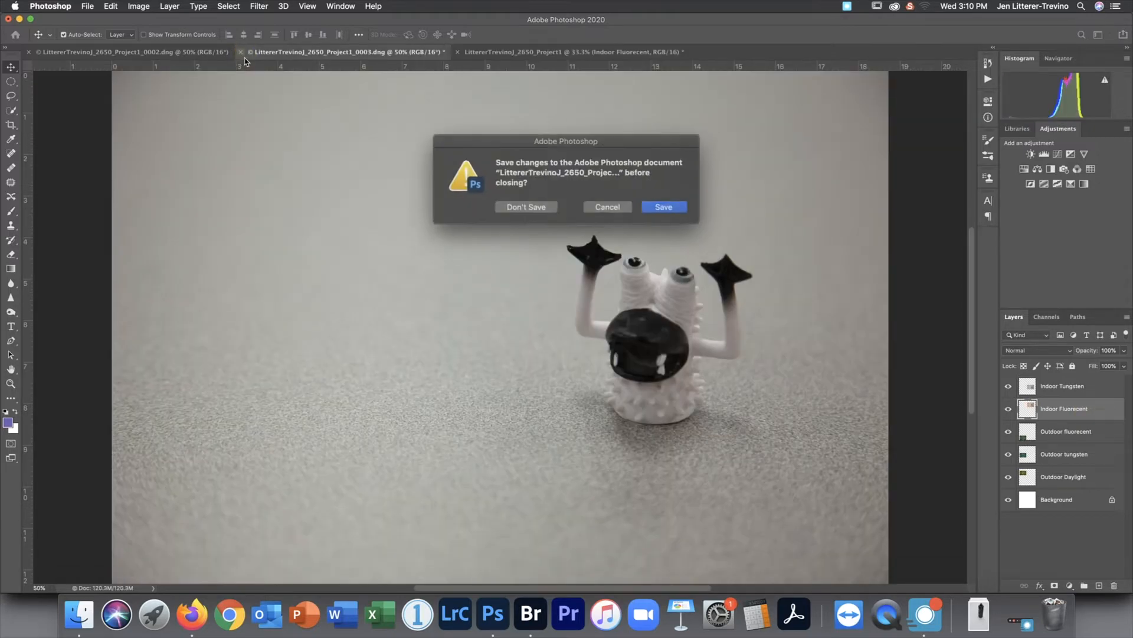
{"action": "left_click", "coordinate": [519, 206]}
{"action": "left_click", "coordinate": [167, 52]}
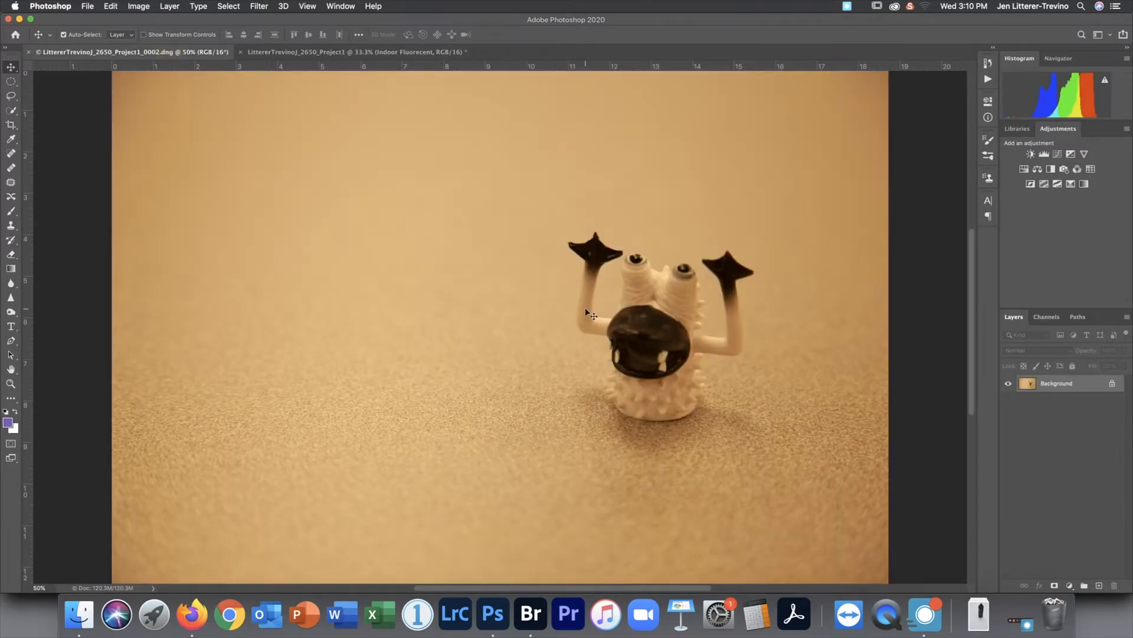
{"action": "left_click", "coordinate": [379, 51]}
{"action": "key", "text": "ctrl+v"}
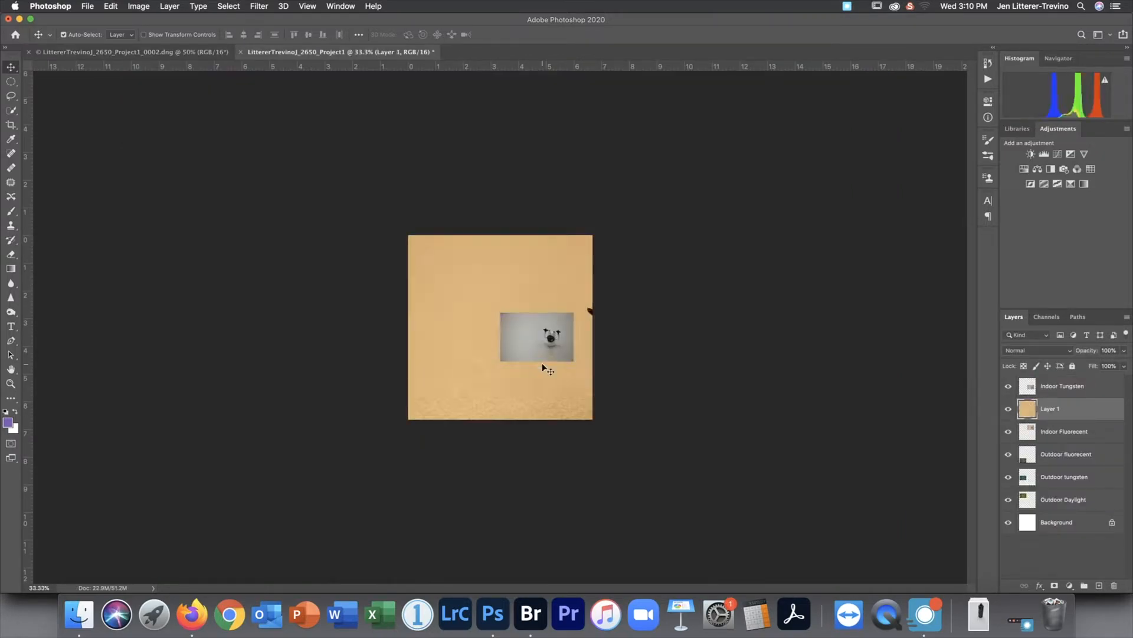
Scale the photo 0002 layer to about 14%, align it below the Indoor Tungsten photo and name it Indoor Daylight
{"action": "key", "text": "ctrl+t"}
{"action": "left_click_drag", "start_coordinate": [283, 191], "coordinate": [547, 407]}
{"action": "left_click_drag", "start_coordinate": [637, 462], "coordinate": [570, 421]}
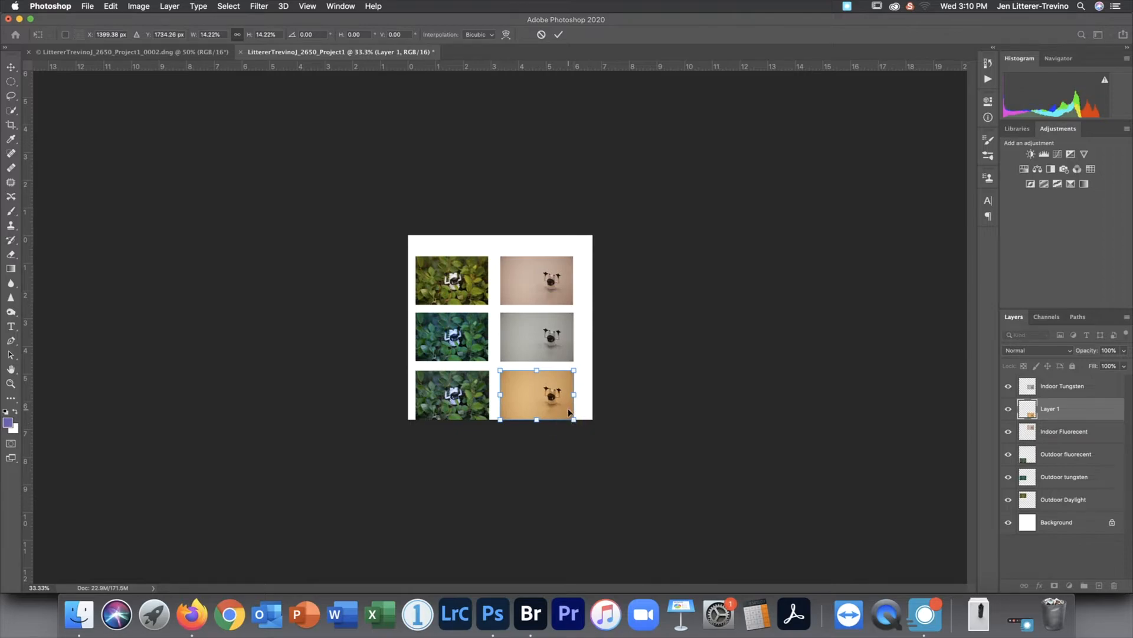
{"action": "key", "text": "Return"}
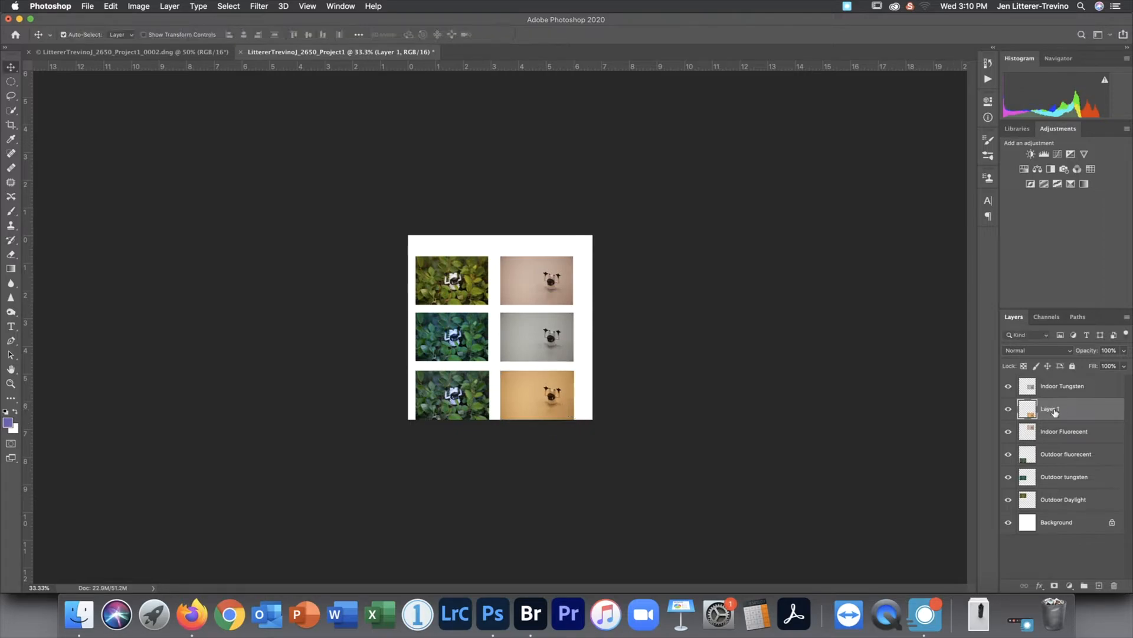
{"action": "double_click", "coordinate": [1051, 408]}
{"action": "type", "text": "Indoor Daylight"}
{"action": "key", "text": "Return"}
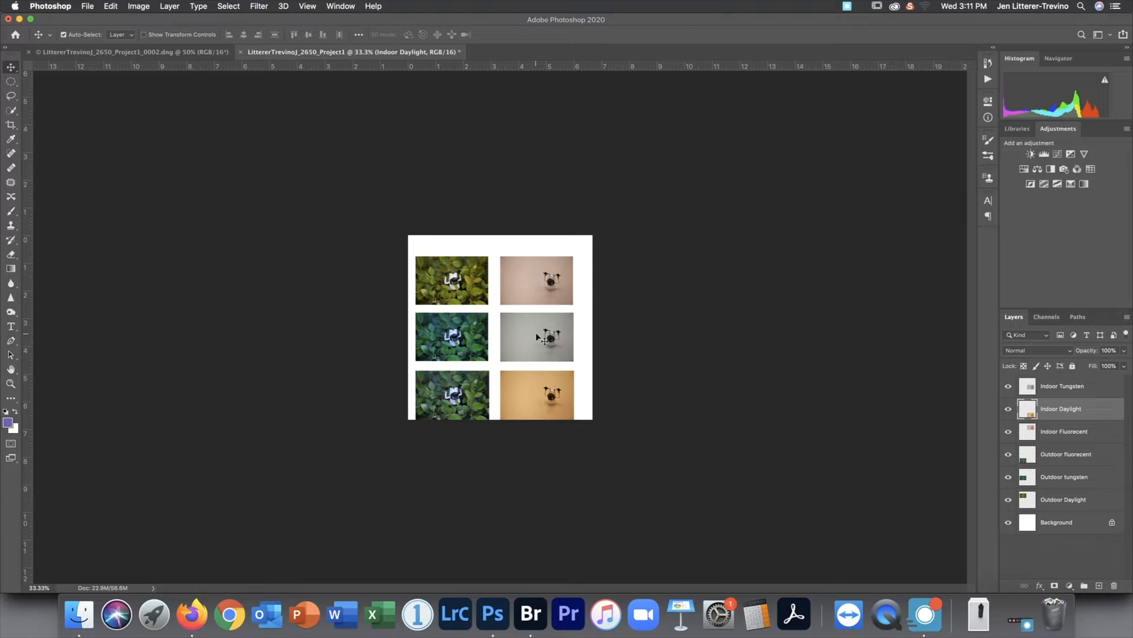
Rearrange the indoor column as Indoor Daylight, Indoor Tungsten, Indoor Fluorecent from top down, roughly aligned with the outdoor rows
{"action": "mouse_move", "coordinate": [551, 396]}
{"action": "left_mouse_down"}
{"action": "mouse_move", "coordinate": [551, 262]}
{"action": "mouse_move", "coordinate": [569, 325]}
{"action": "mouse_move", "coordinate": [546, 378]}
{"action": "left_mouse_up"}
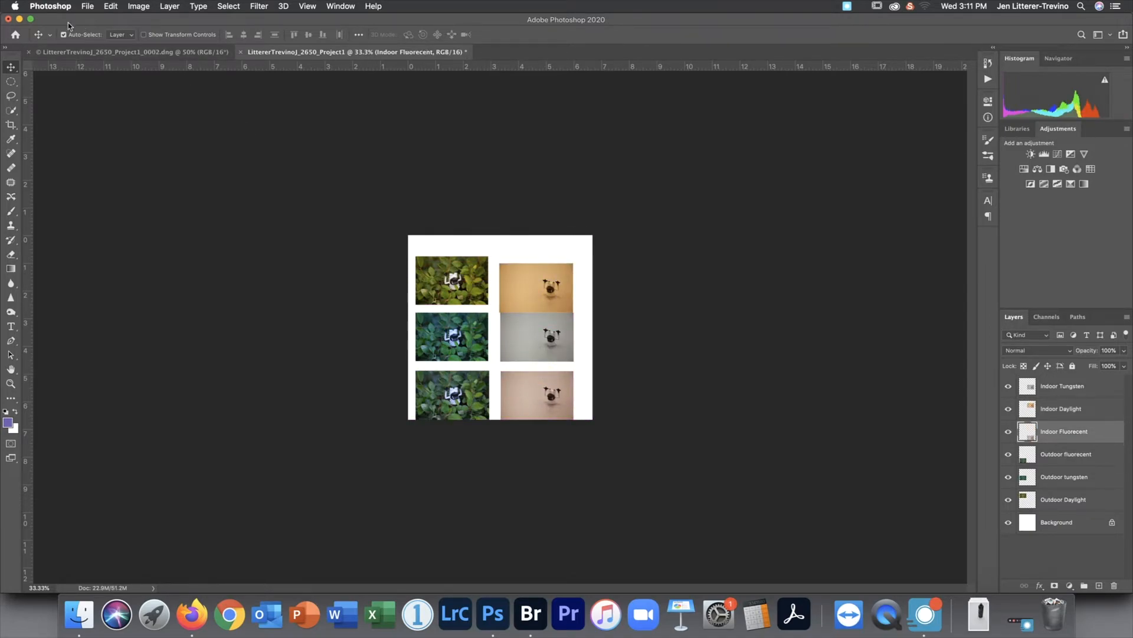
{"action": "key", "text": "super+plus"}
{"action": "key", "text": "super+plus"}
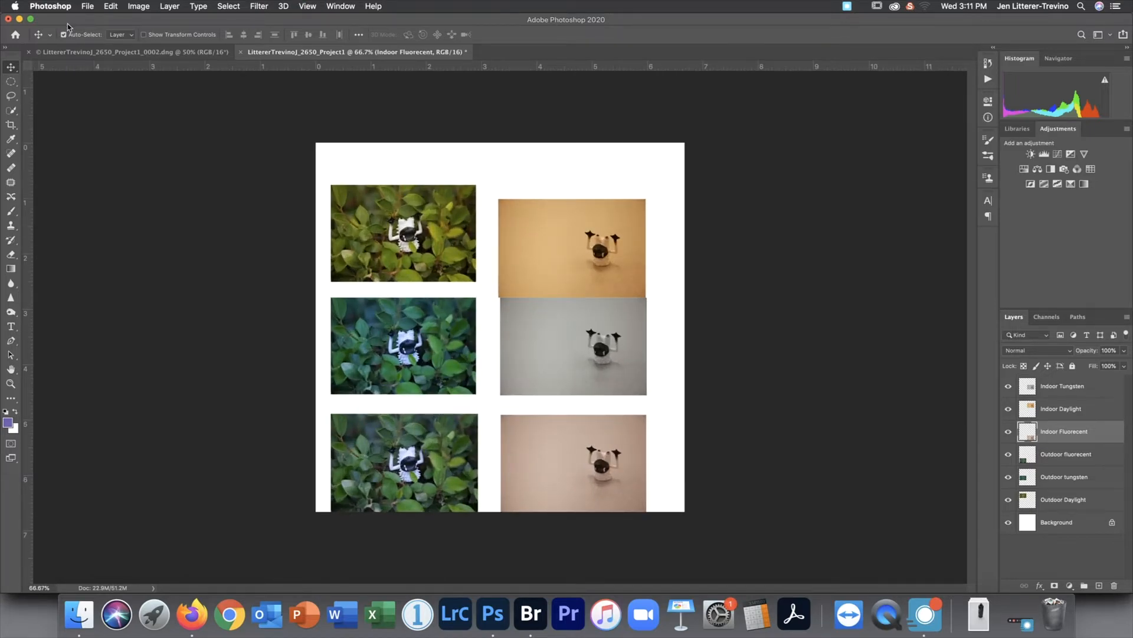
{"action": "left_click_drag", "start_coordinate": [591, 255], "coordinate": [593, 240]}
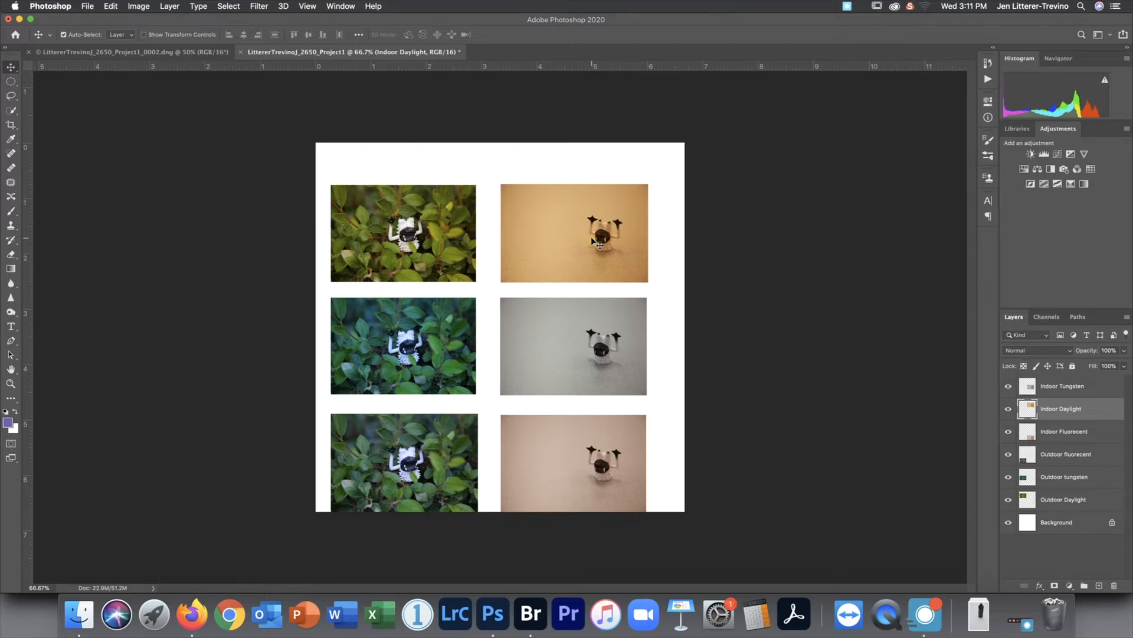
{"action": "left_click_drag", "start_coordinate": [586, 335], "coordinate": [521, 204]}
{"action": "left_click_drag", "start_coordinate": [592, 231], "coordinate": [609, 361]}
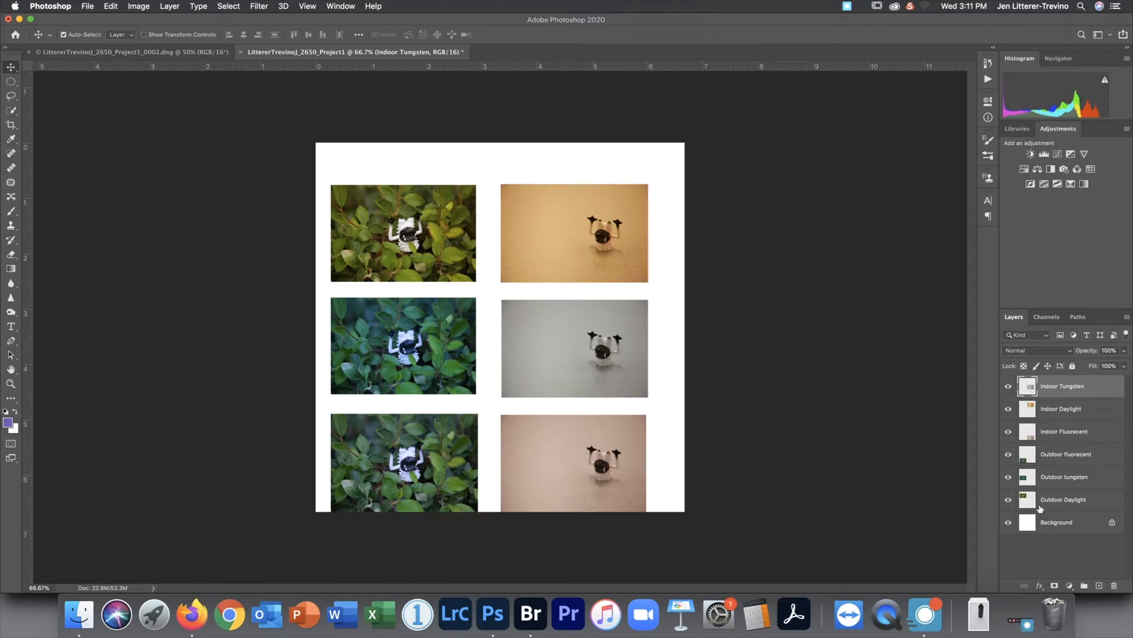
{"action": "mouse_move", "coordinate": [603, 250]}
{"action": "left_mouse_down"}
{"action": "mouse_move", "coordinate": [649, 244]}
{"action": "mouse_move", "coordinate": [603, 250]}
{"action": "left_mouse_up"}
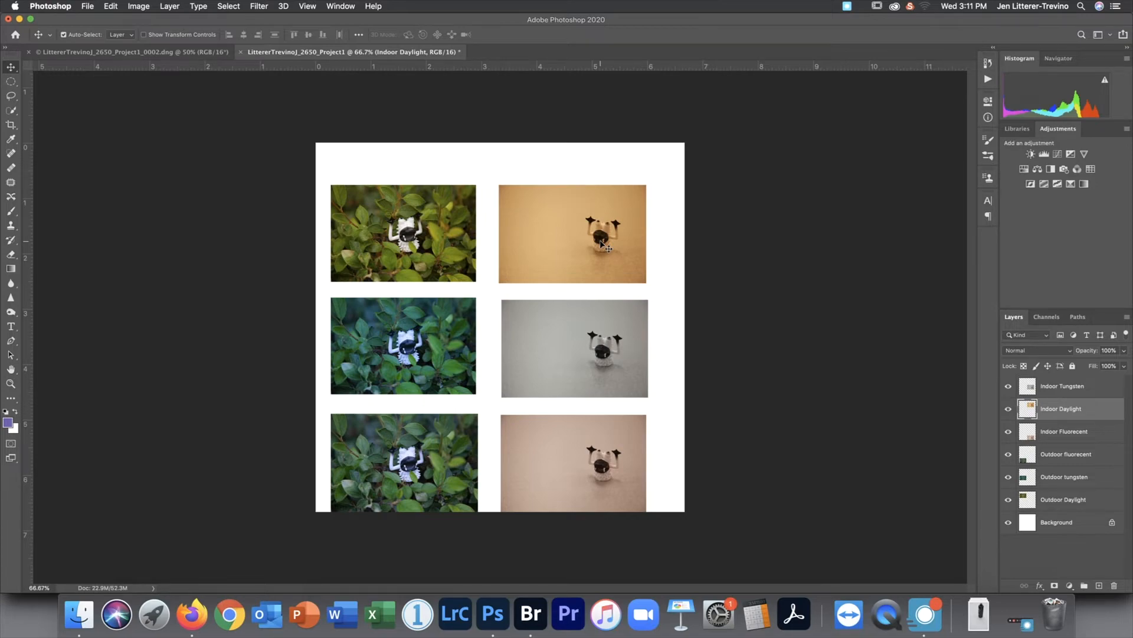
Show the document's history, step back to an earlier state and return to the latest move
{"action": "left_click", "coordinate": [987, 63]}
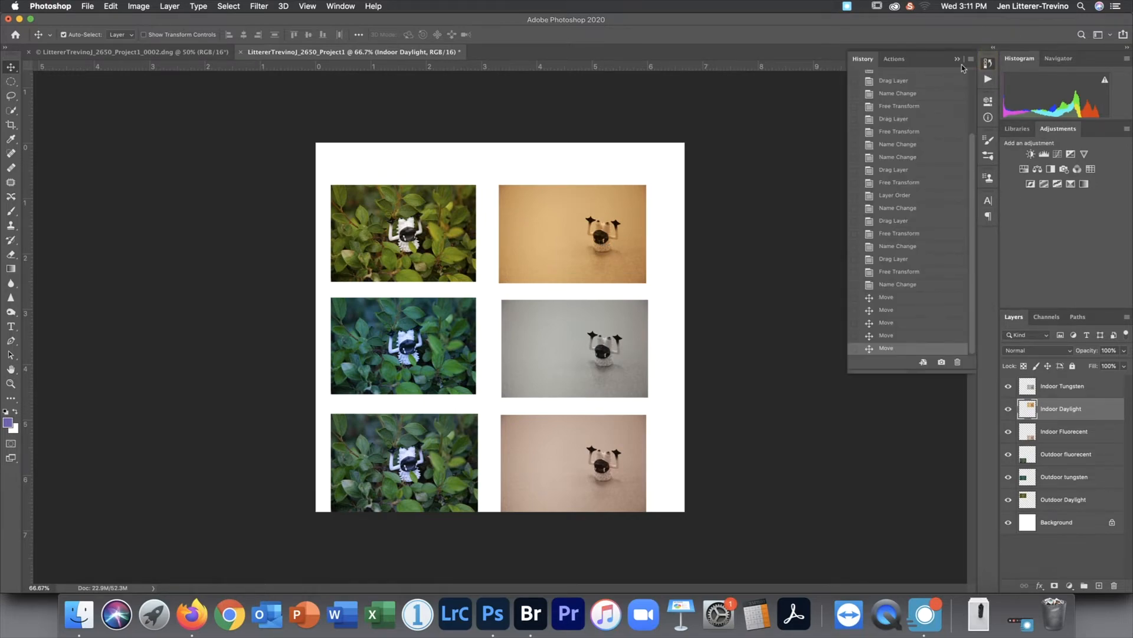
{"action": "left_click", "coordinate": [912, 266]}
{"action": "left_click", "coordinate": [898, 350]}
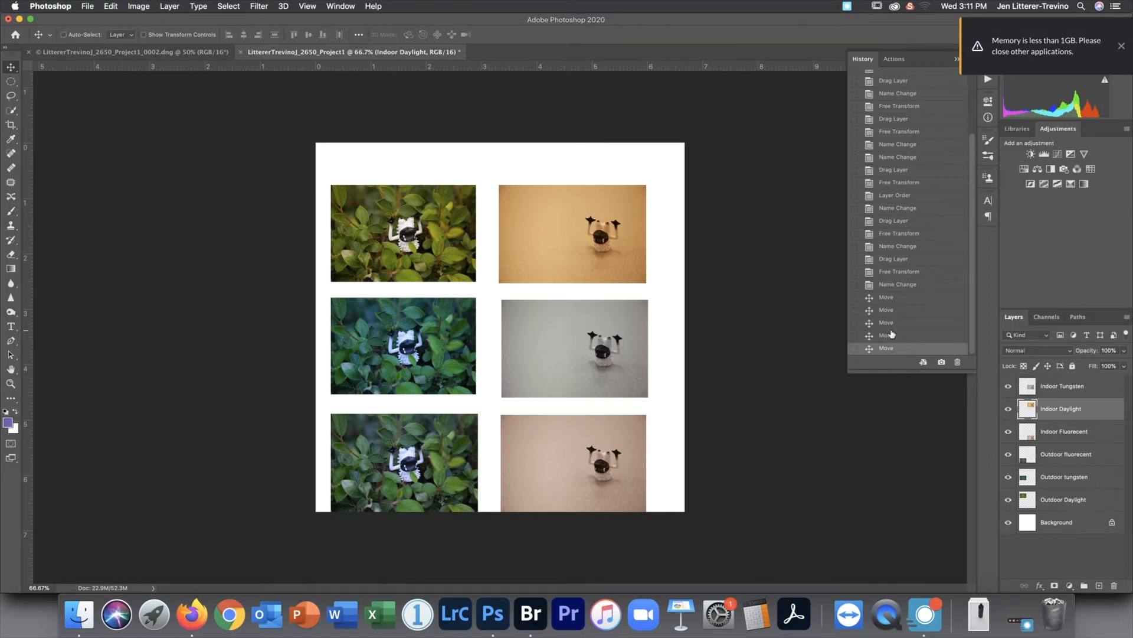
Increase the number of History States in the Performance preferences and accept the setting
{"action": "left_click", "coordinate": [51, 6]}
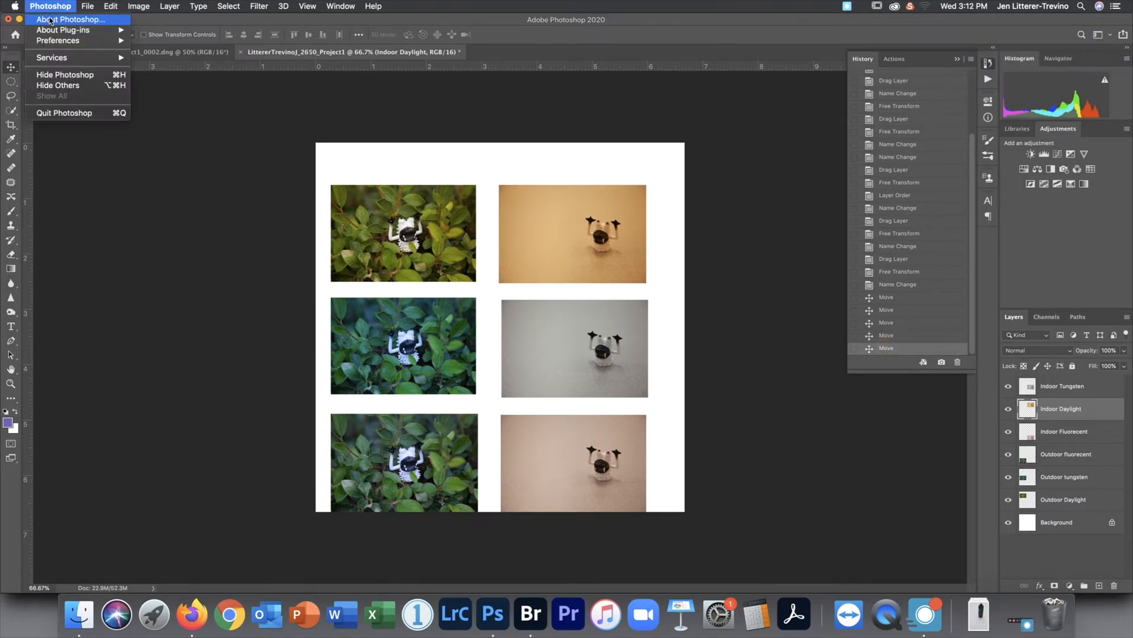
{"action": "mouse_move", "coordinate": [55, 42]}
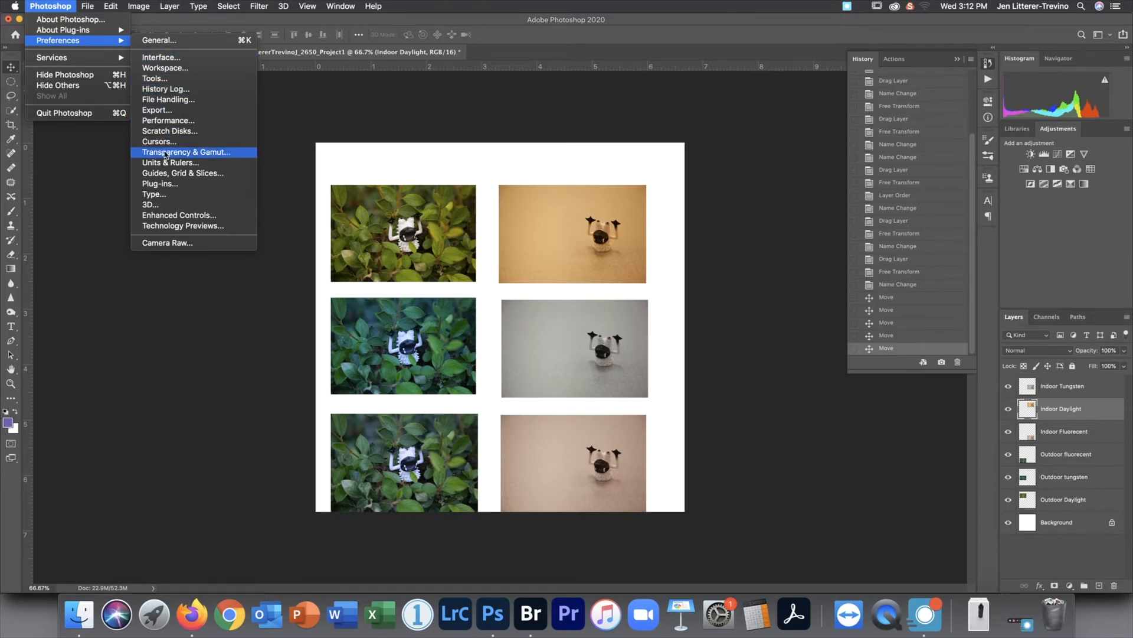
{"action": "left_click", "coordinate": [168, 120]}
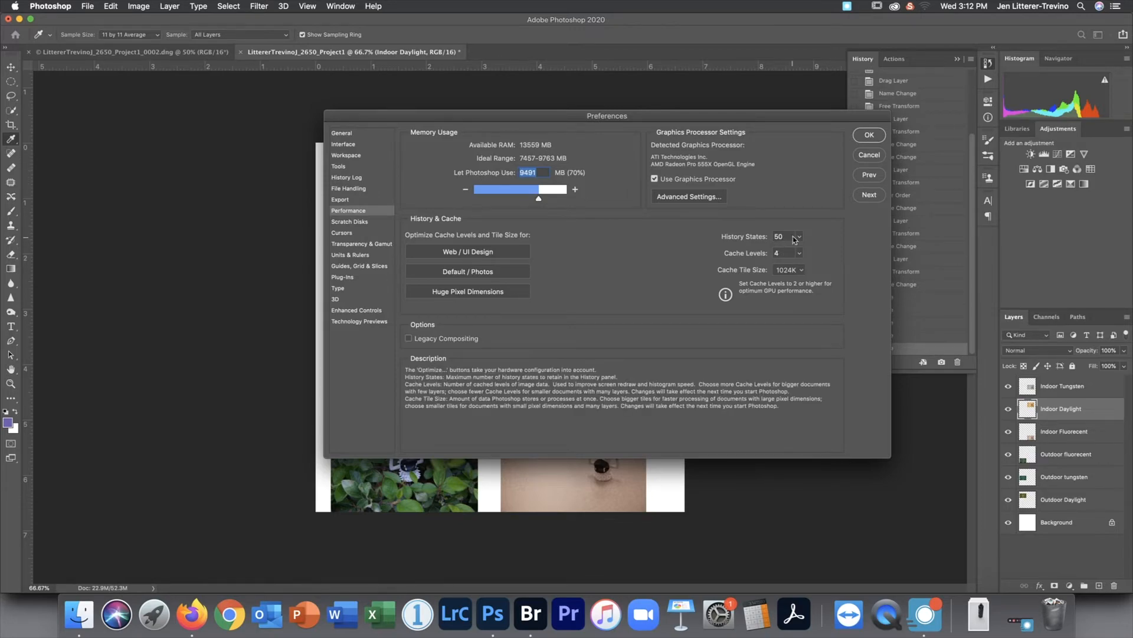
{"action": "left_click", "coordinate": [799, 253]}
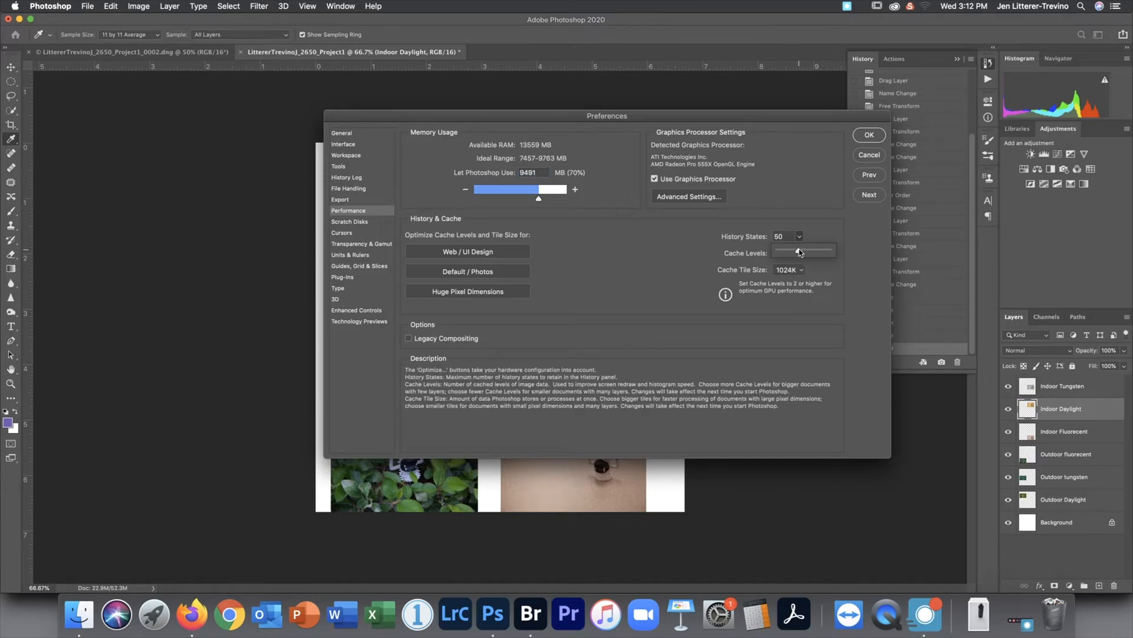
{"action": "left_click_drag", "start_coordinate": [804, 249], "coordinate": [814, 249]}
{"action": "left_click", "coordinate": [869, 135]}
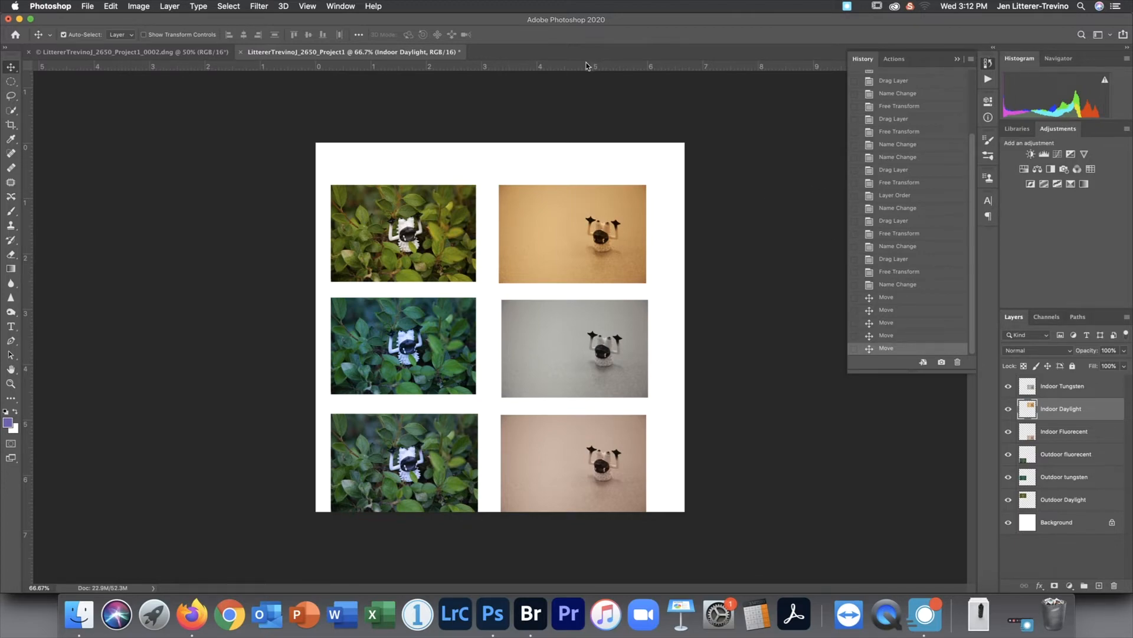
Turn on Allow Non-Linear History in the History Options
{"action": "left_click", "coordinate": [970, 58]}
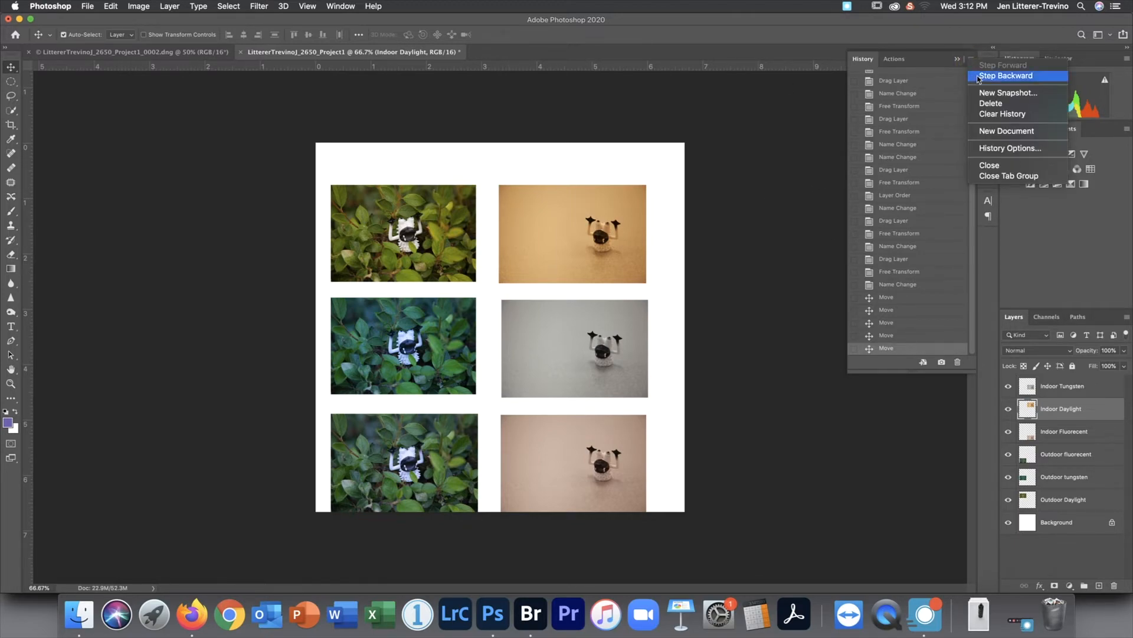
{"action": "left_click", "coordinate": [994, 148]}
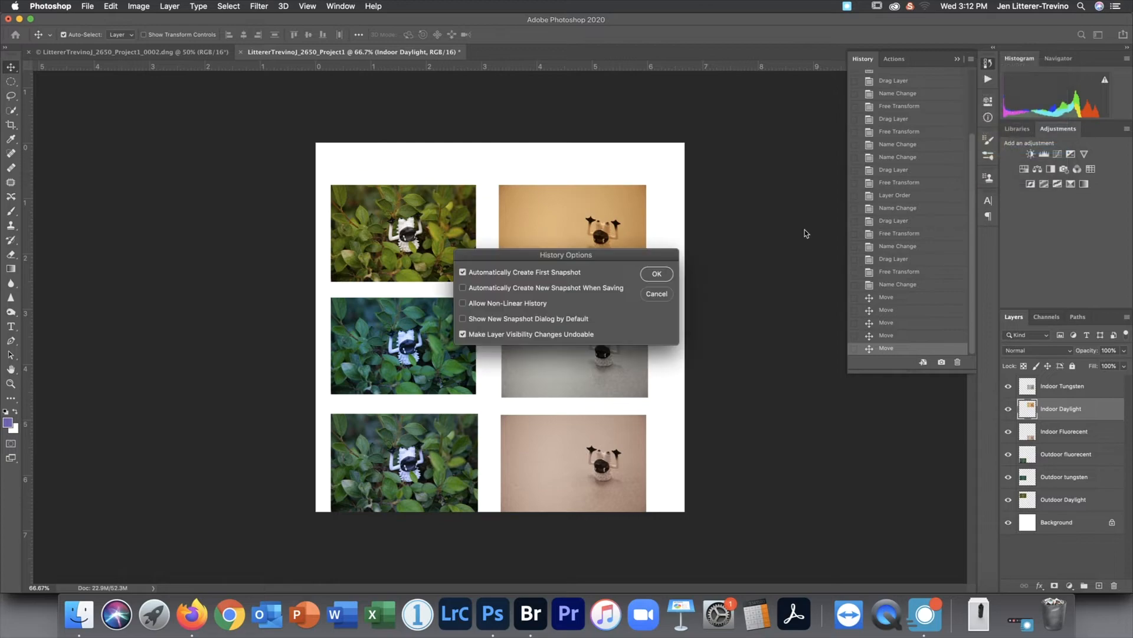
{"action": "left_click", "coordinate": [502, 302]}
{"action": "left_click", "coordinate": [671, 278]}
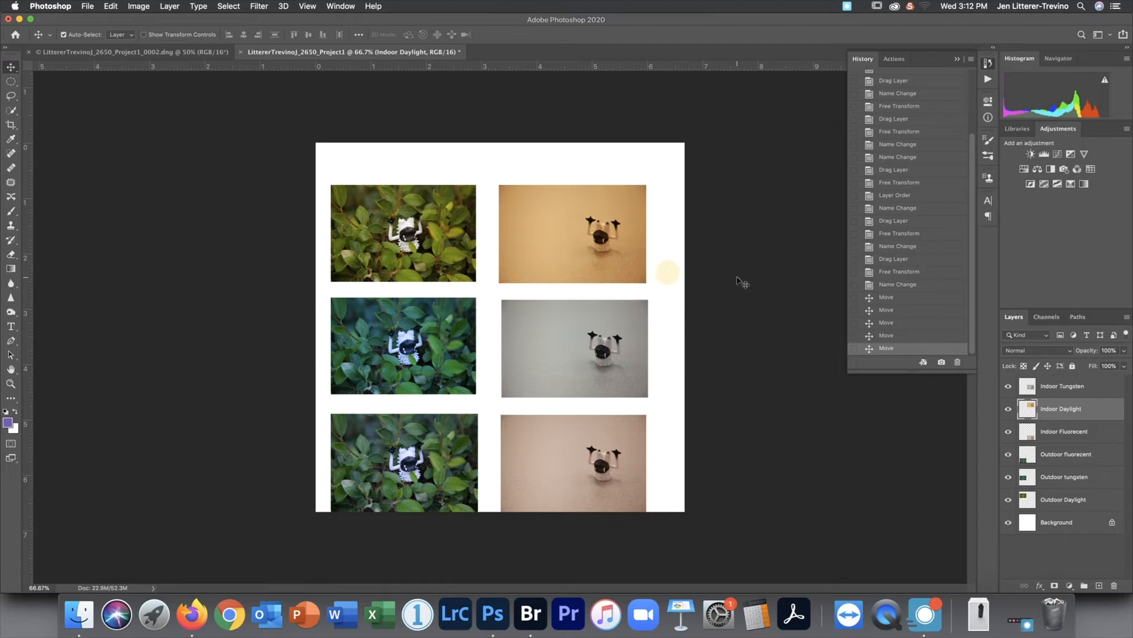
Jump back in the history to the last Free Transform state and return to the latest Move, twice
{"action": "left_click", "coordinate": [909, 274]}
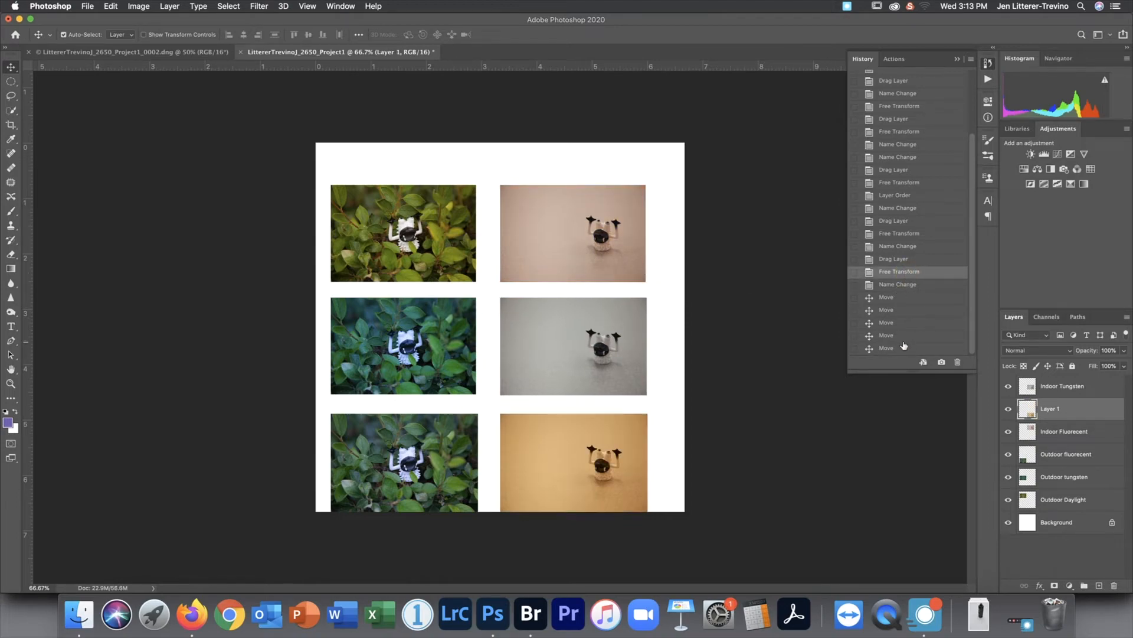
{"action": "left_click", "coordinate": [903, 348]}
{"action": "left_click", "coordinate": [895, 275]}
{"action": "left_click", "coordinate": [906, 350]}
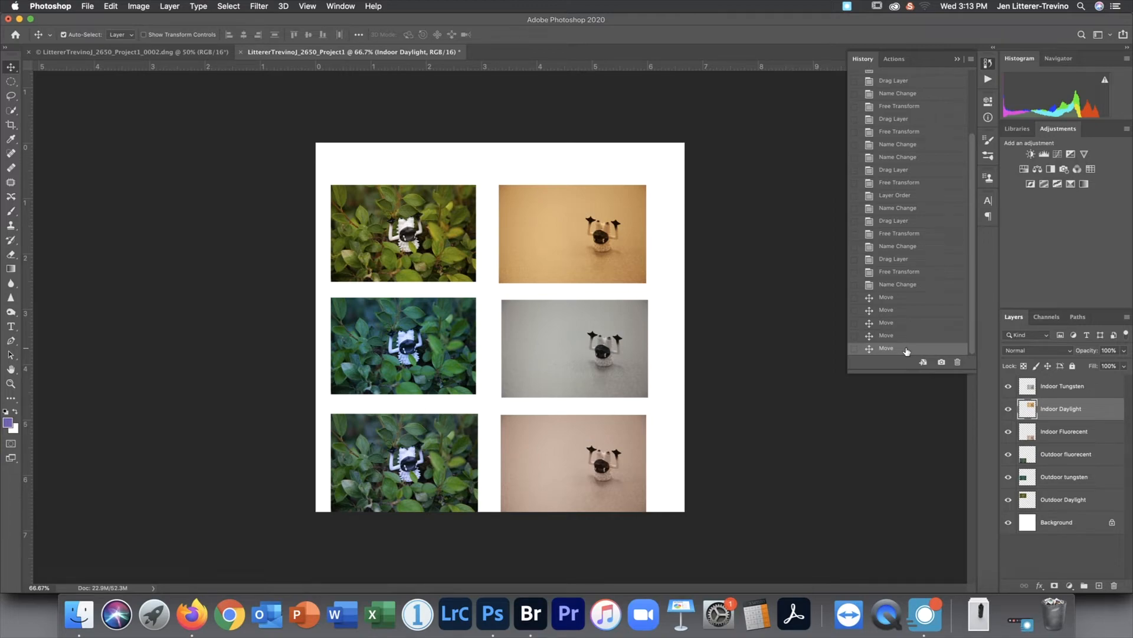
Undo the last four moves one at a time and redo them, then repeat with the last three moves
{"action": "key", "text": "super+z"}
{"action": "key", "text": "super+z"}
{"action": "key", "text": "super+z"}
{"action": "key", "text": "super+z"}
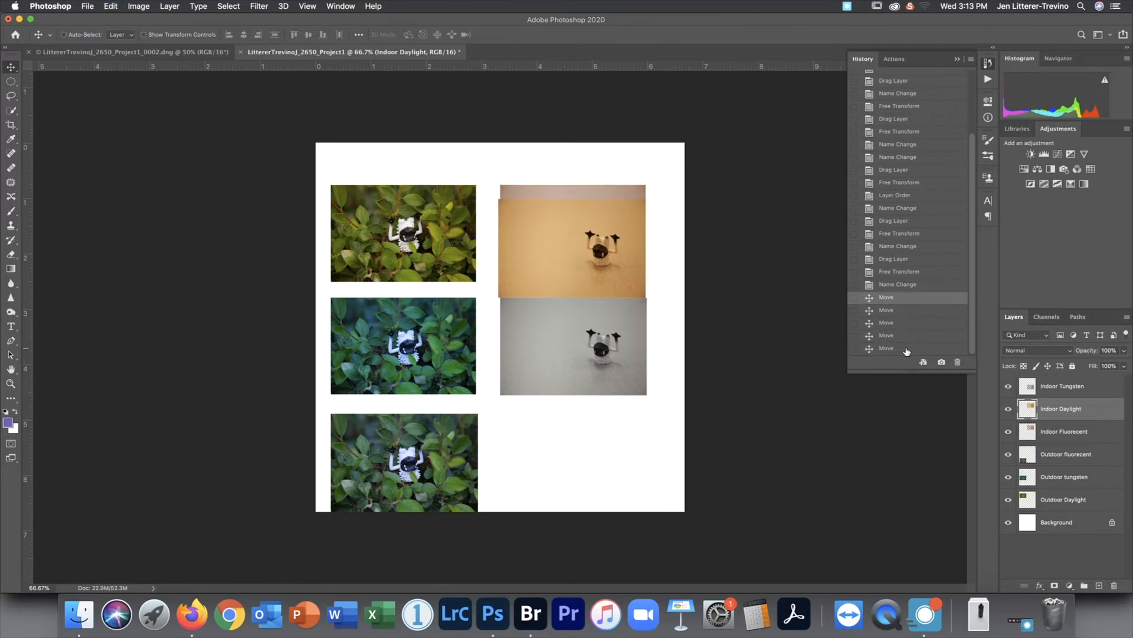
{"action": "key", "text": "shift+super+z"}
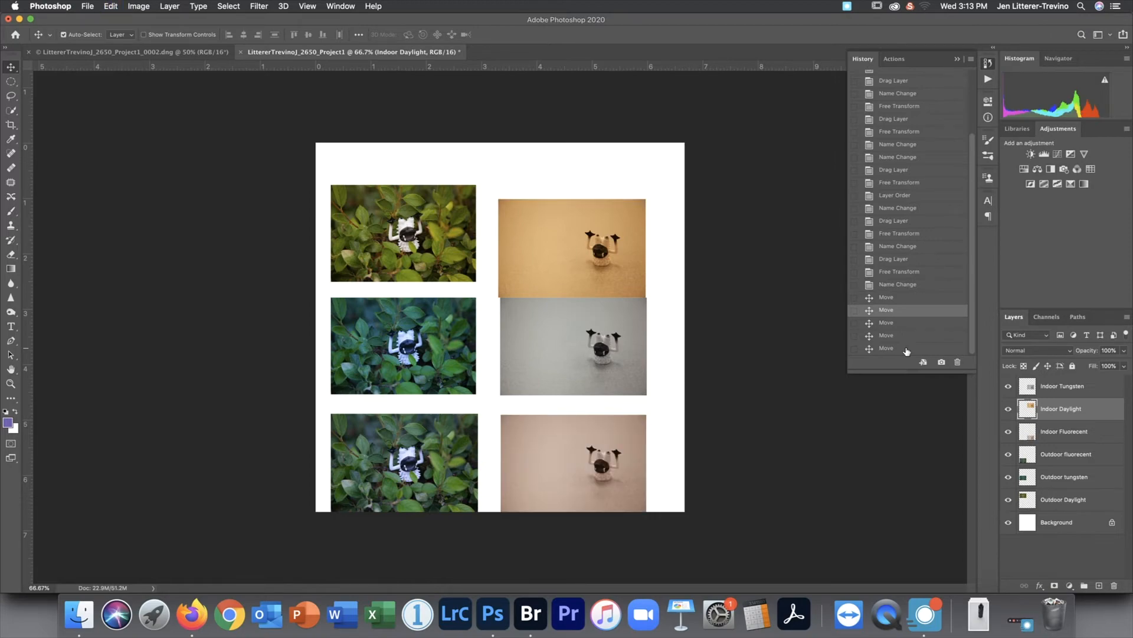
{"action": "key", "text": "shift+super+z"}
{"action": "key", "text": "shift+super+z"}
{"action": "key", "text": "shift+super+z"}
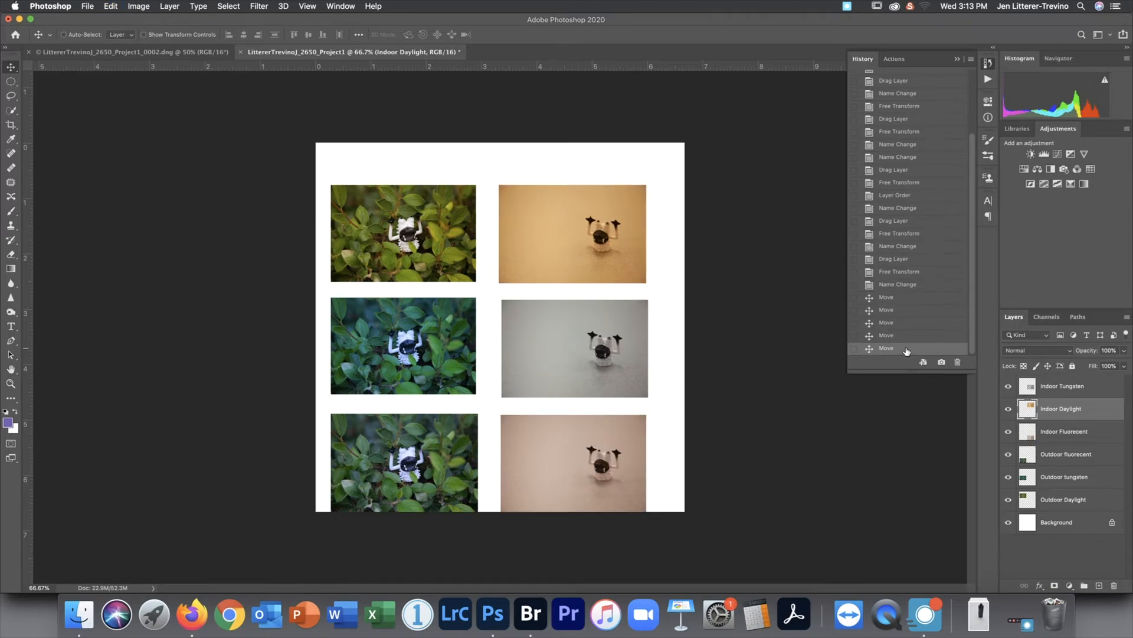
{"action": "key", "text": "super+z"}
{"action": "key", "text": "super+z"}
{"action": "key", "text": "super+z"}
{"action": "key", "text": "shift+super+z"}
{"action": "key", "text": "shift+super+z"}
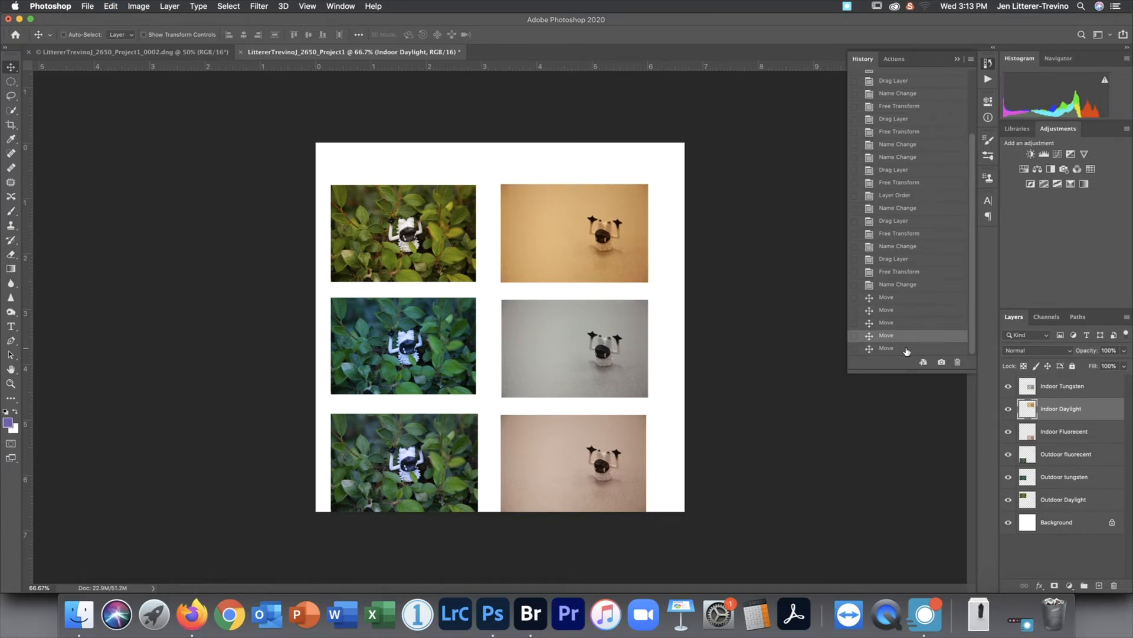
{"action": "key", "text": "shift+super+z"}
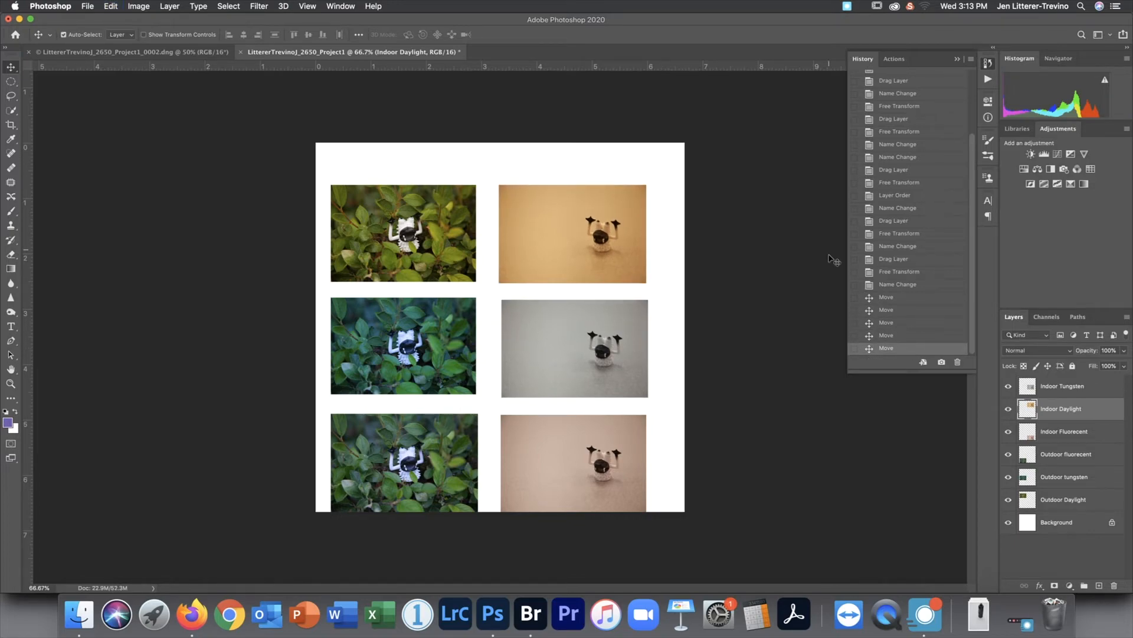
Select all six photo layers from Indoor Tungsten to Outdoor Daylight, move them together to the centre of the white canvas and deselect them
{"action": "left_click", "coordinate": [1076, 388]}
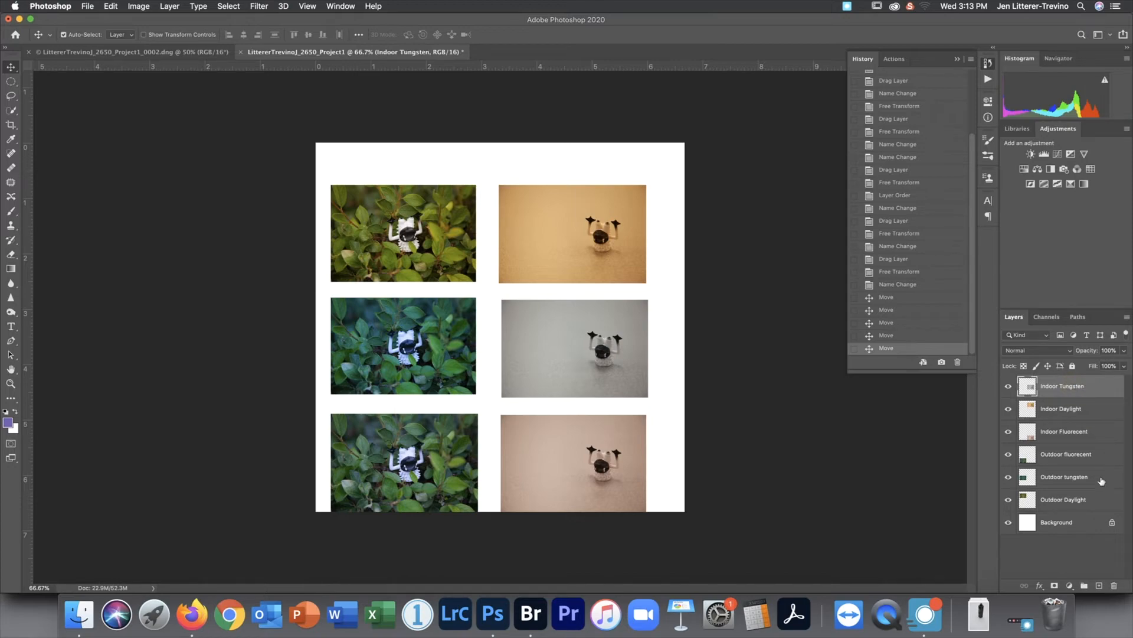
{"action": "left_click", "coordinate": [1077, 506], "text": "shift"}
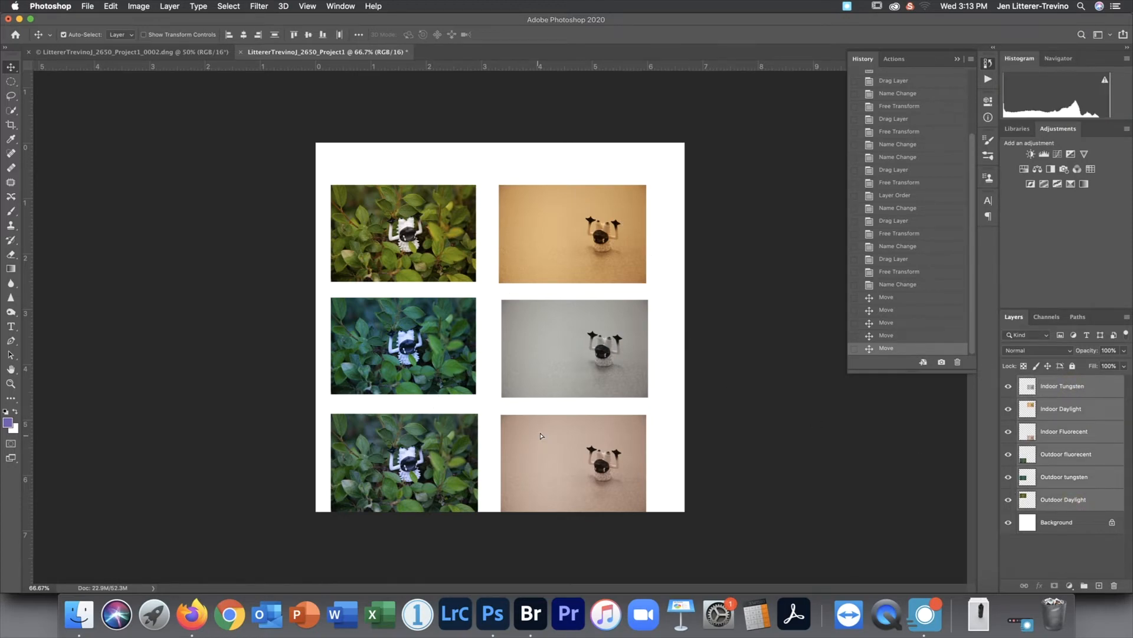
{"action": "left_click_drag", "start_coordinate": [541, 435], "coordinate": [553, 418]}
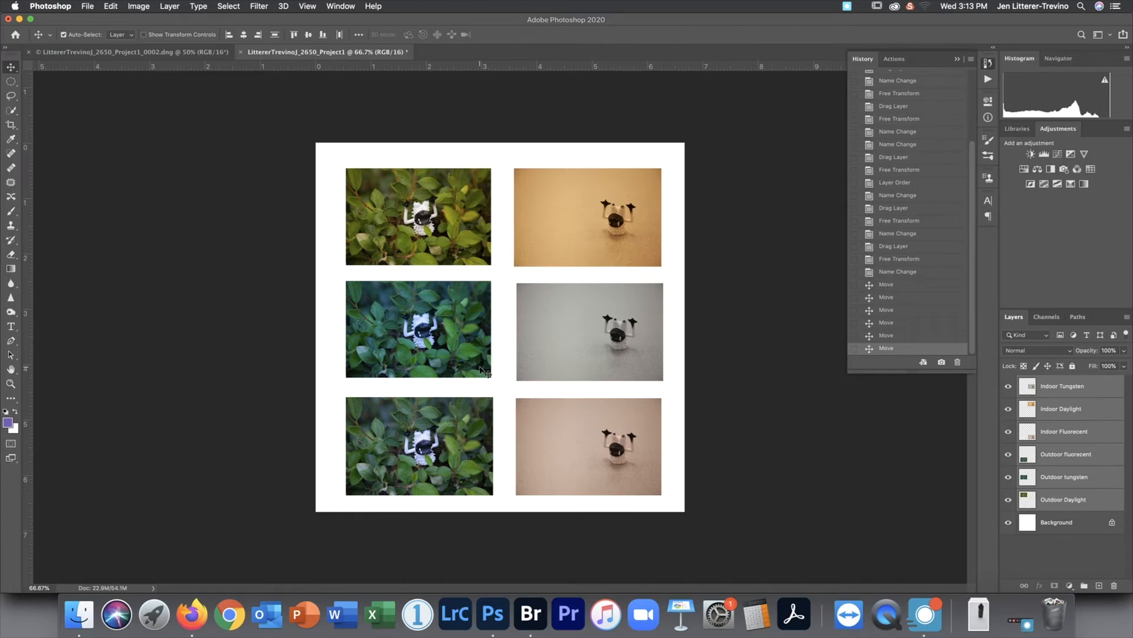
{"action": "left_click", "coordinate": [887, 427]}
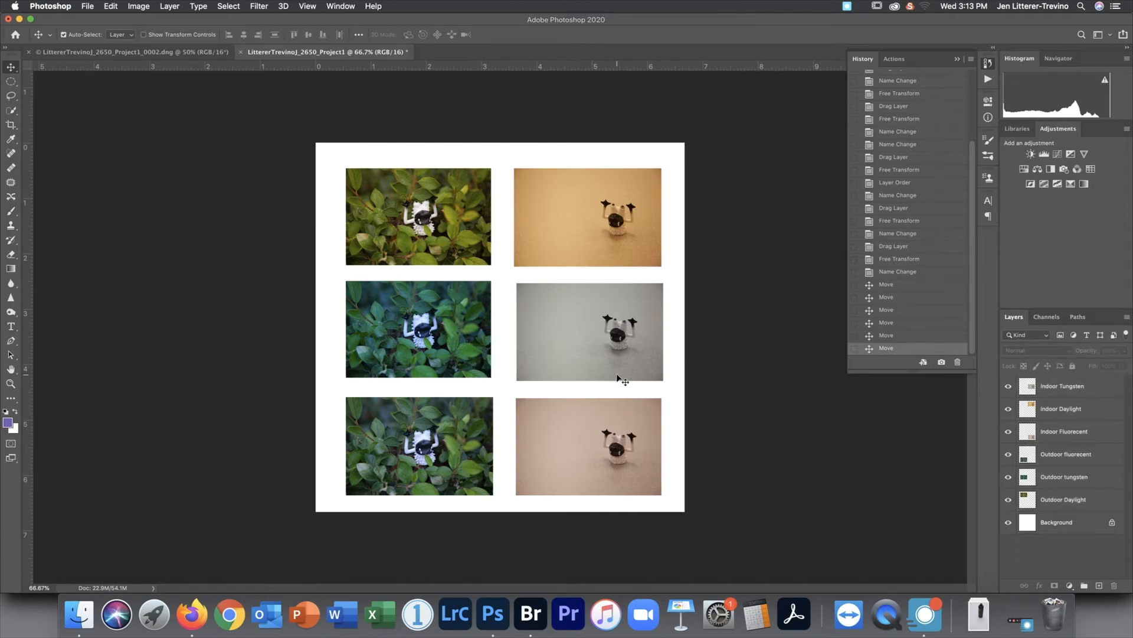
Start a text layer above the outdoor photo column and set its text color to black (000000)
{"action": "key", "text": "t"}
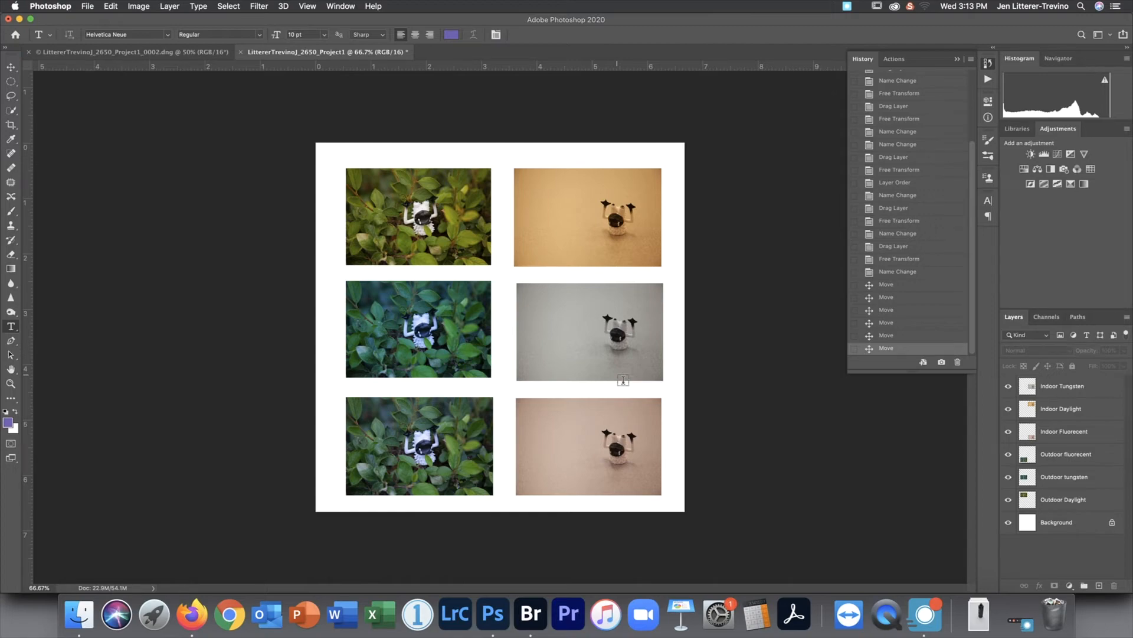
{"action": "left_click", "coordinate": [375, 157]}
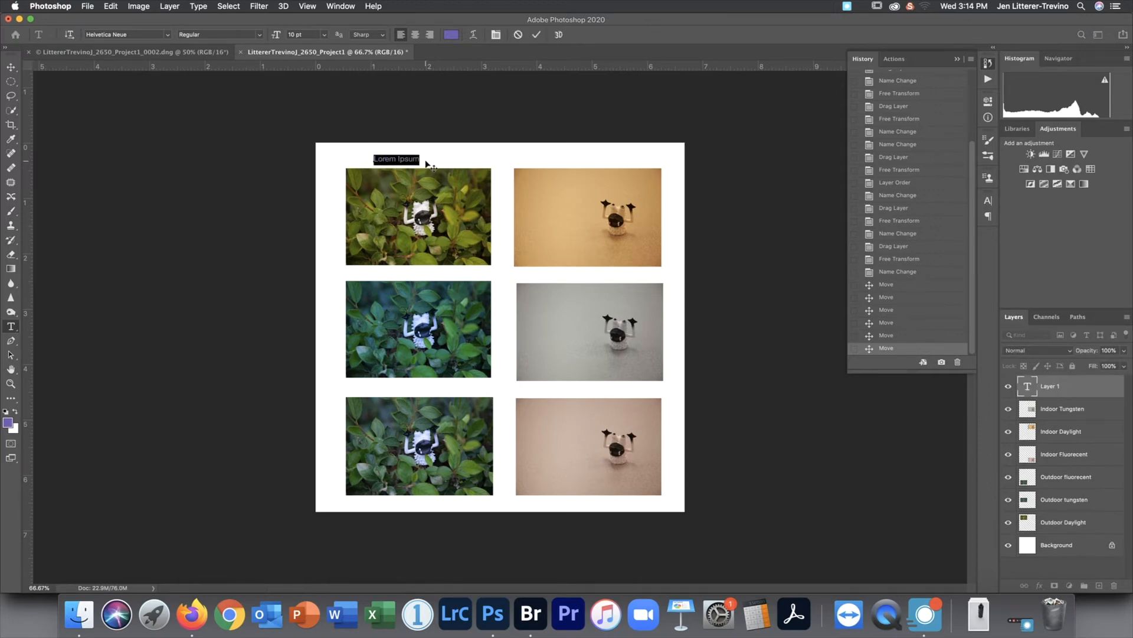
{"action": "left_click", "coordinate": [450, 35]}
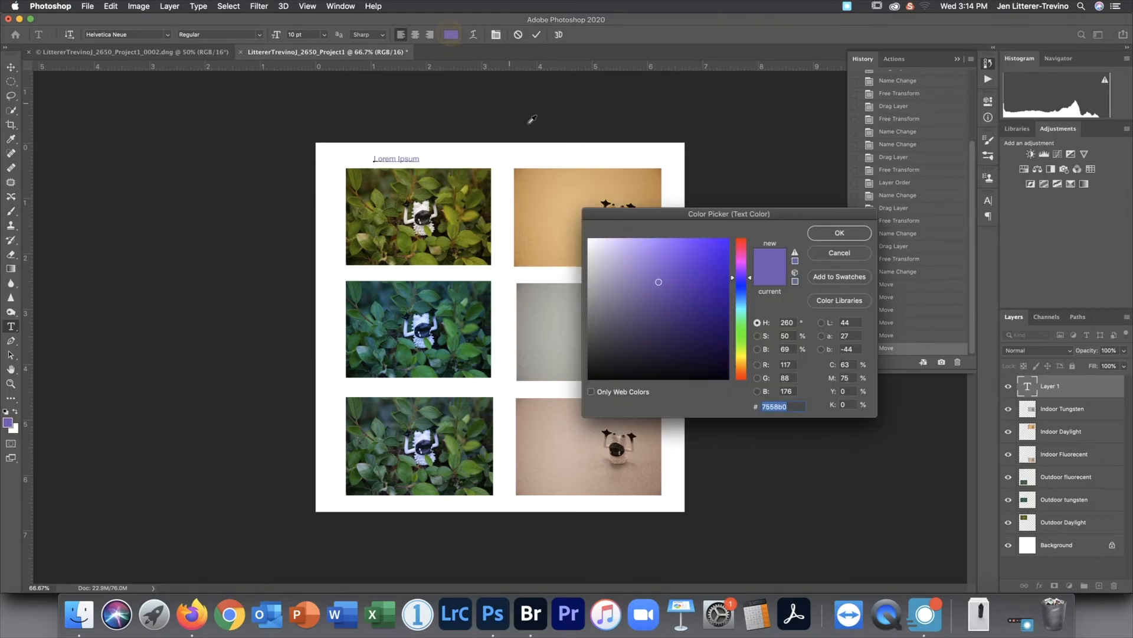
{"action": "left_click", "coordinate": [729, 378]}
{"action": "left_click", "coordinate": [843, 231]}
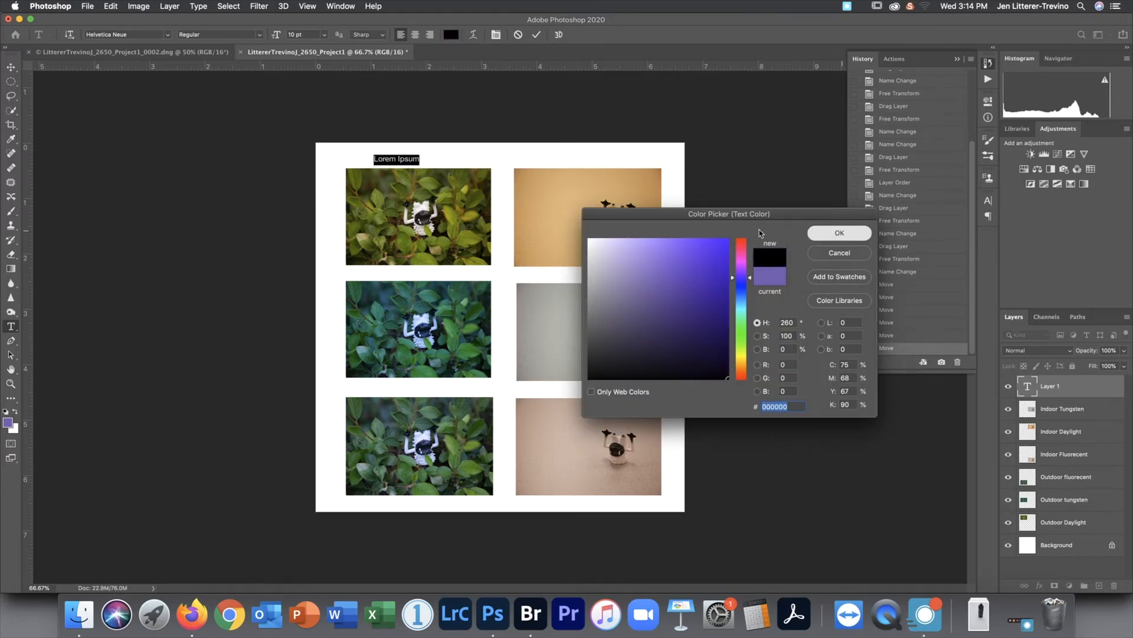
Set the new text's size to 24 pt and its font to Helvetica
{"action": "left_click", "coordinate": [324, 34]}
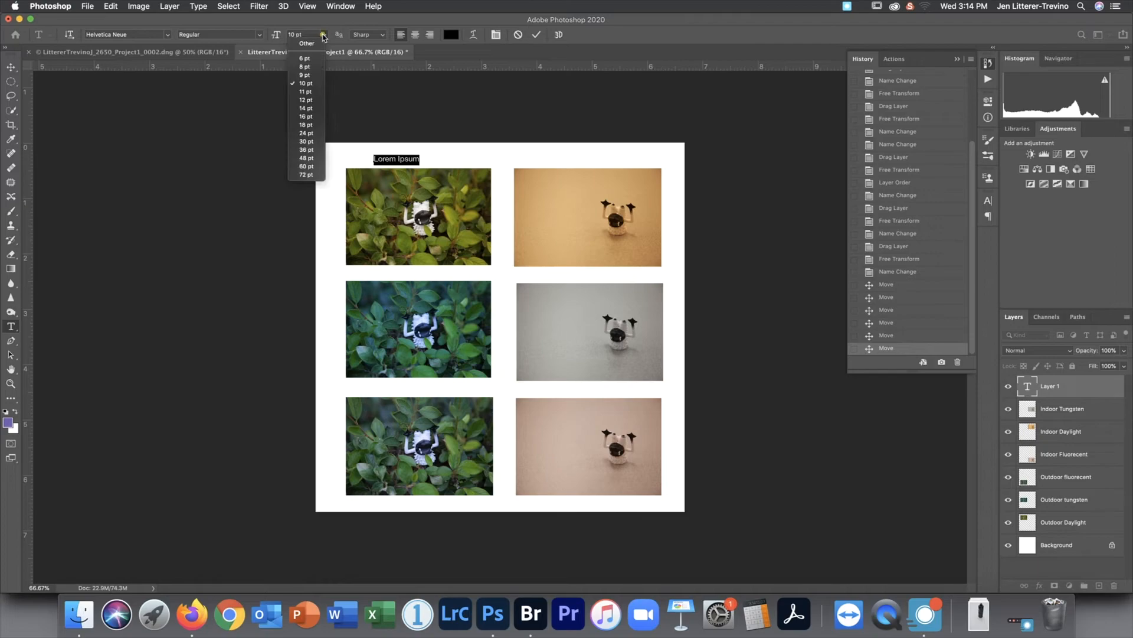
{"action": "left_click", "coordinate": [315, 135]}
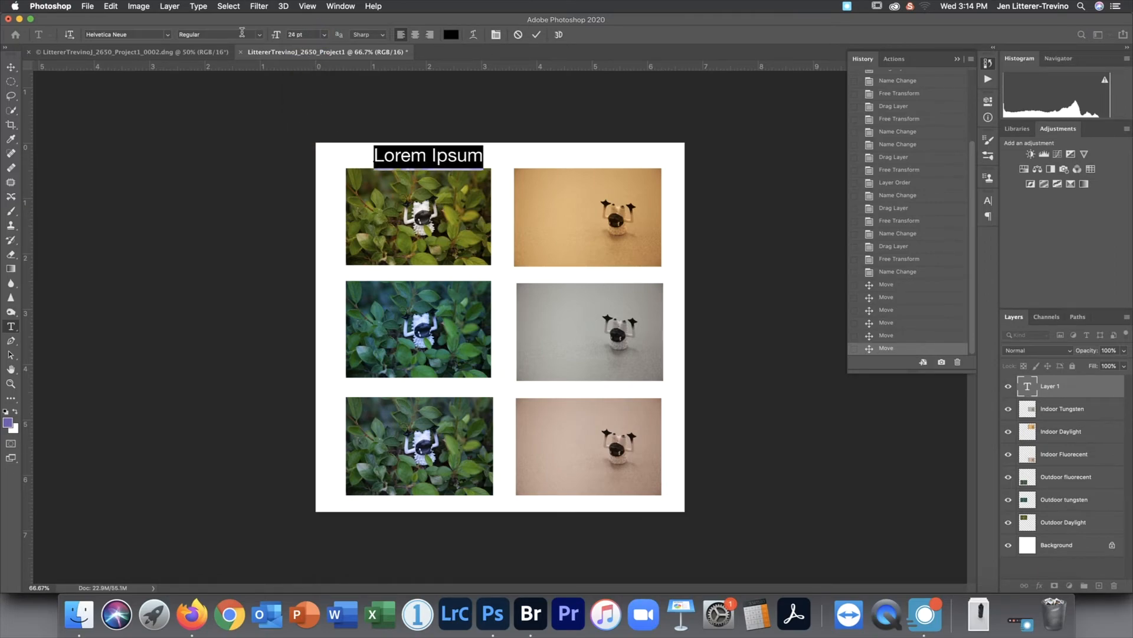
{"action": "left_click", "coordinate": [167, 36]}
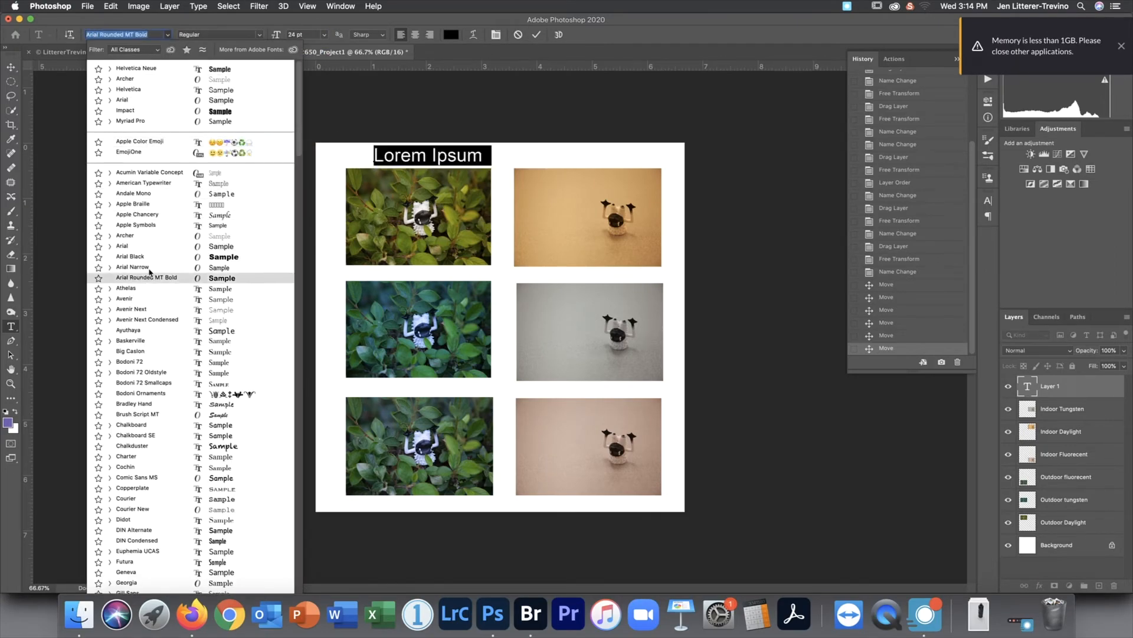
{"action": "left_click", "coordinate": [149, 95]}
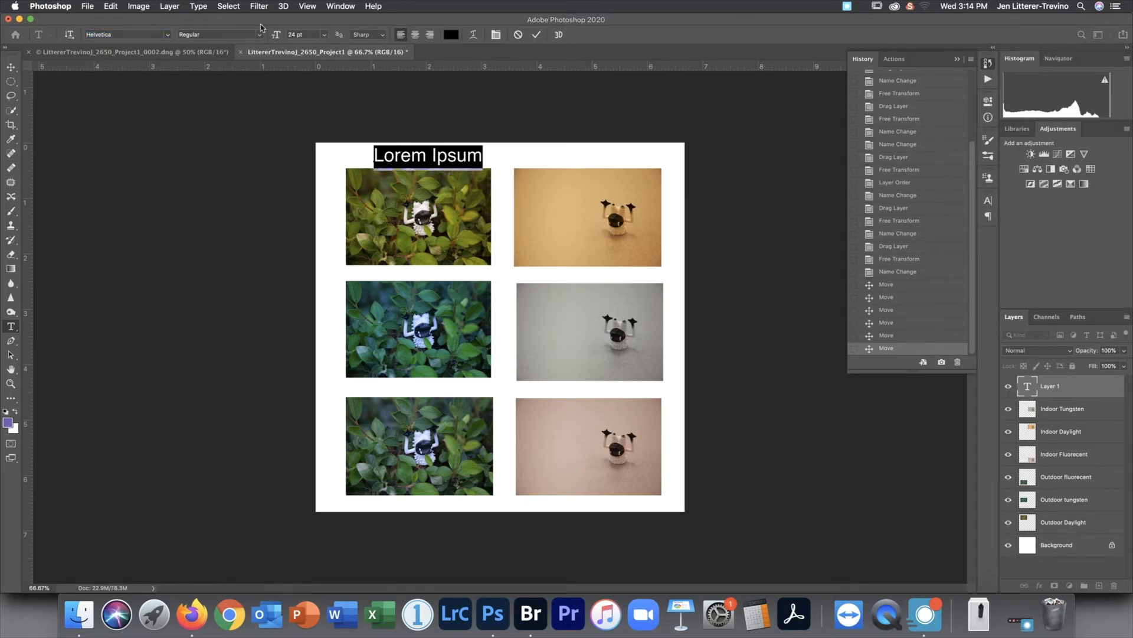
Enter "Outdoor" as the heading text and shift it slightly to centre it over the outdoor photo column
{"action": "type", "text": "Outdoor"}
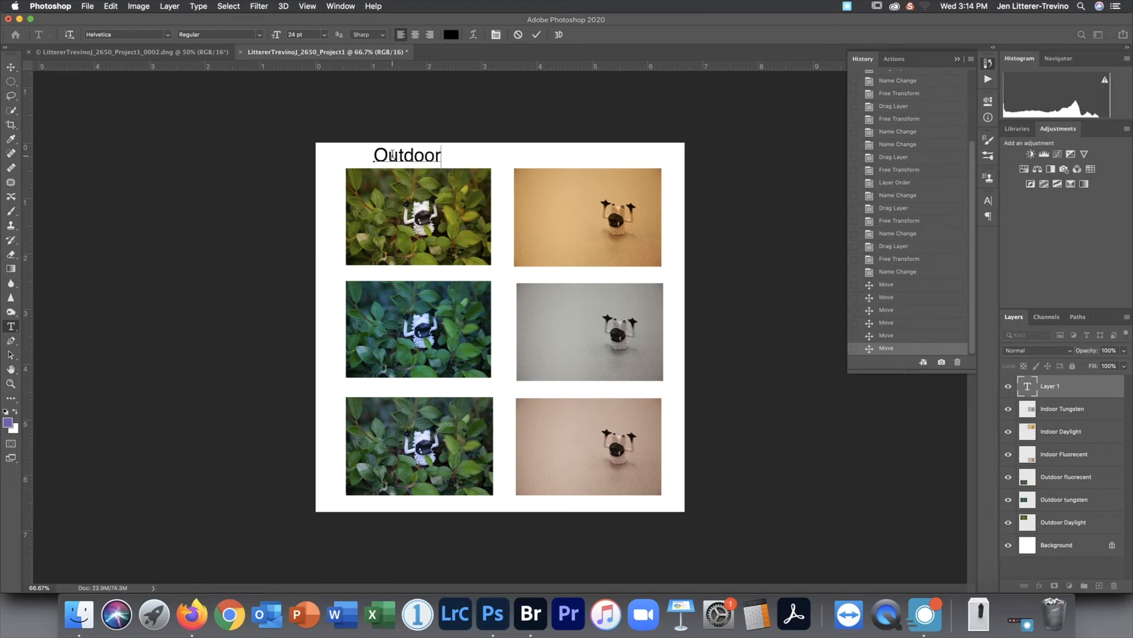
{"action": "left_click", "coordinate": [11, 66]}
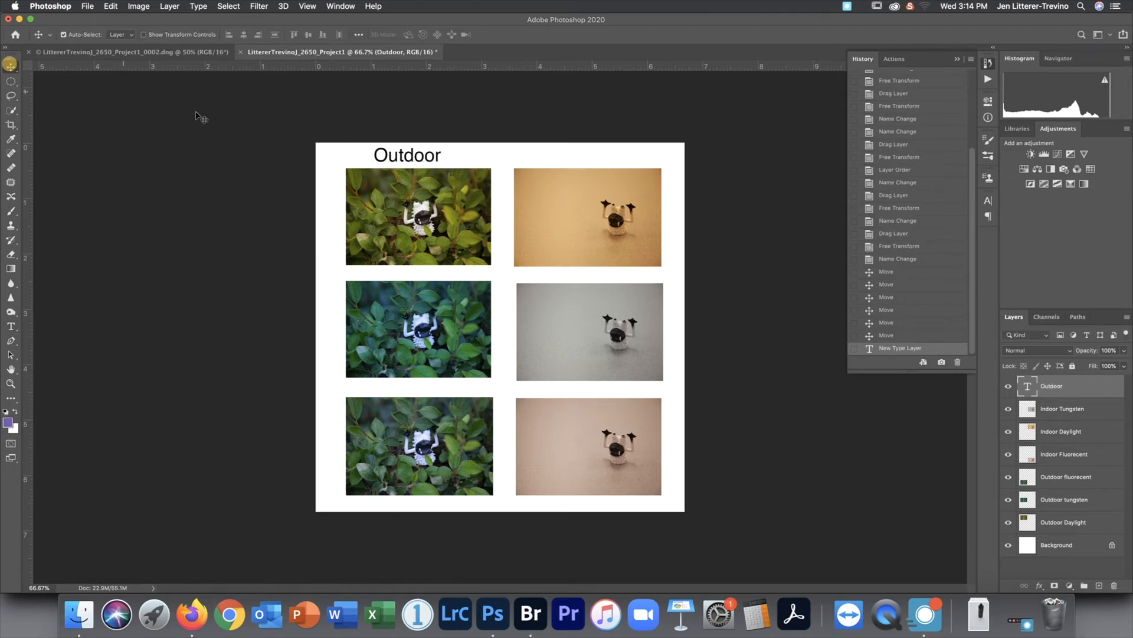
{"action": "left_click_drag", "start_coordinate": [414, 154], "coordinate": [420, 155]}
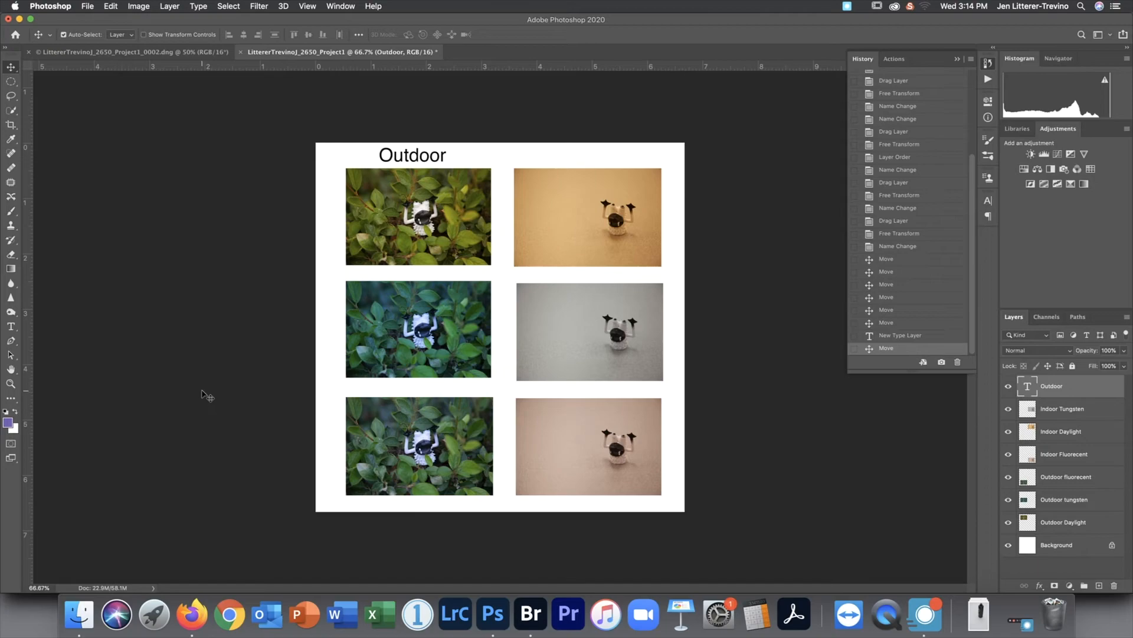
Add an "Indoor" heading above the indoor photo column, centred over it and level with the Outdoor heading
{"action": "key", "text": "t"}
{"action": "left_click", "coordinate": [530, 154]}
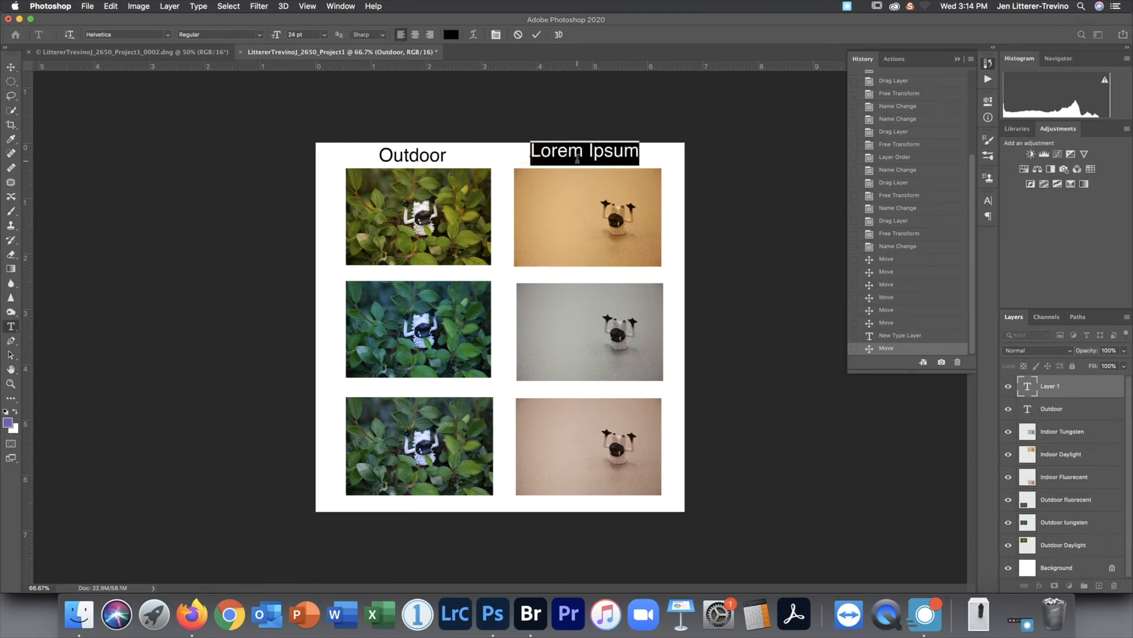
{"action": "type", "text": "Indoor"}
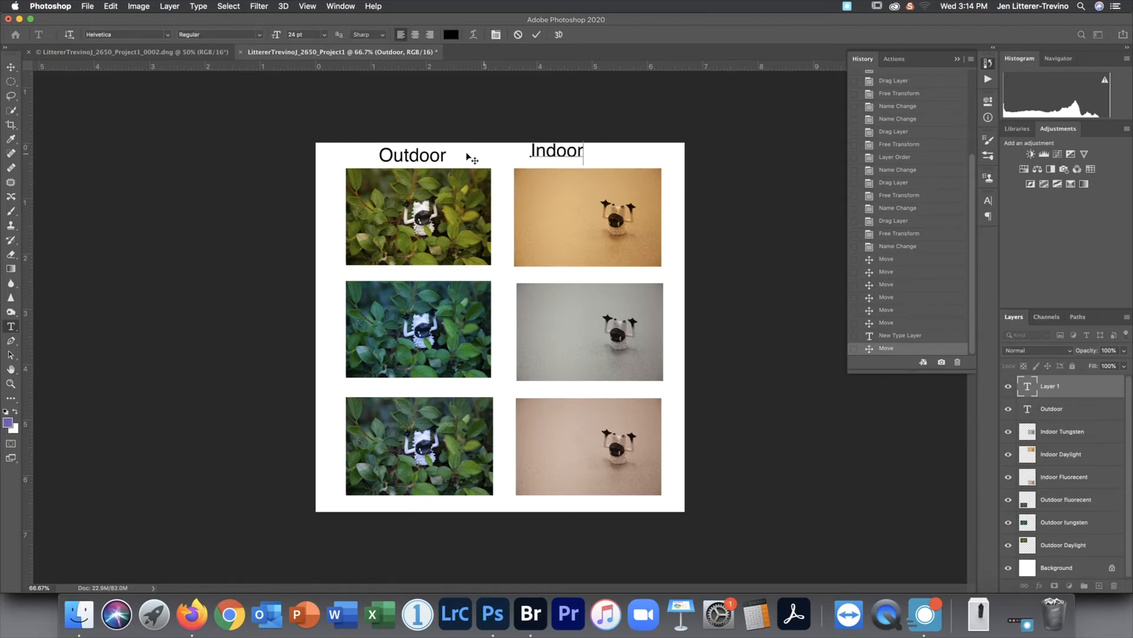
{"action": "left_click", "coordinate": [13, 66]}
{"action": "left_click_drag", "start_coordinate": [565, 152], "coordinate": [596, 158]}
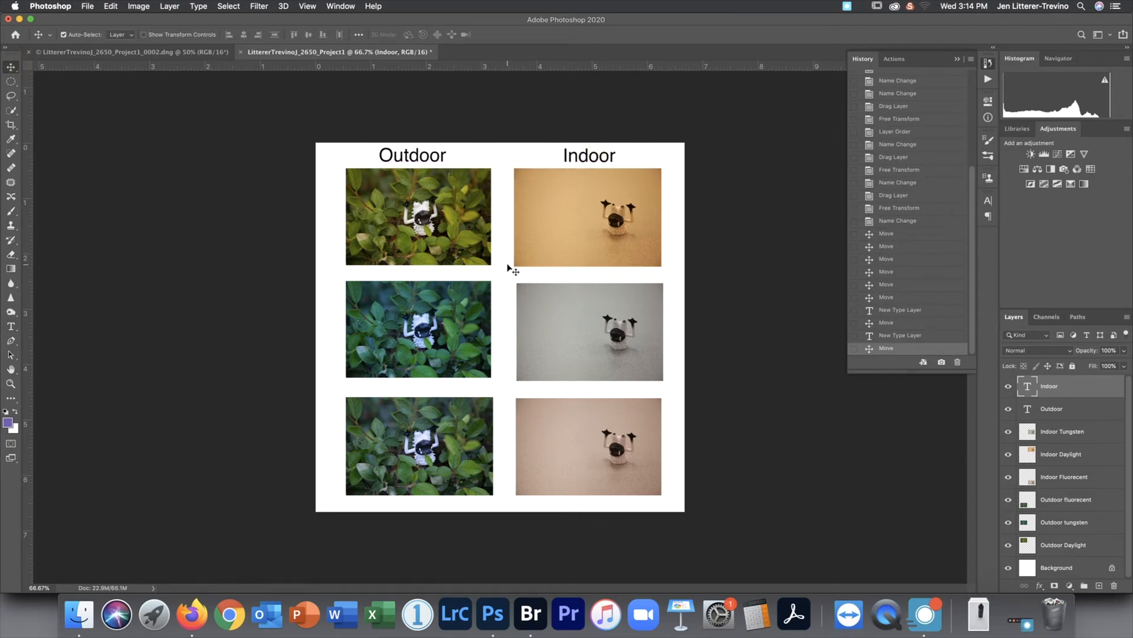
Add a "Daylight" text label between the first and second photo rows, centred between the two columns
{"action": "left_click", "coordinate": [10, 326]}
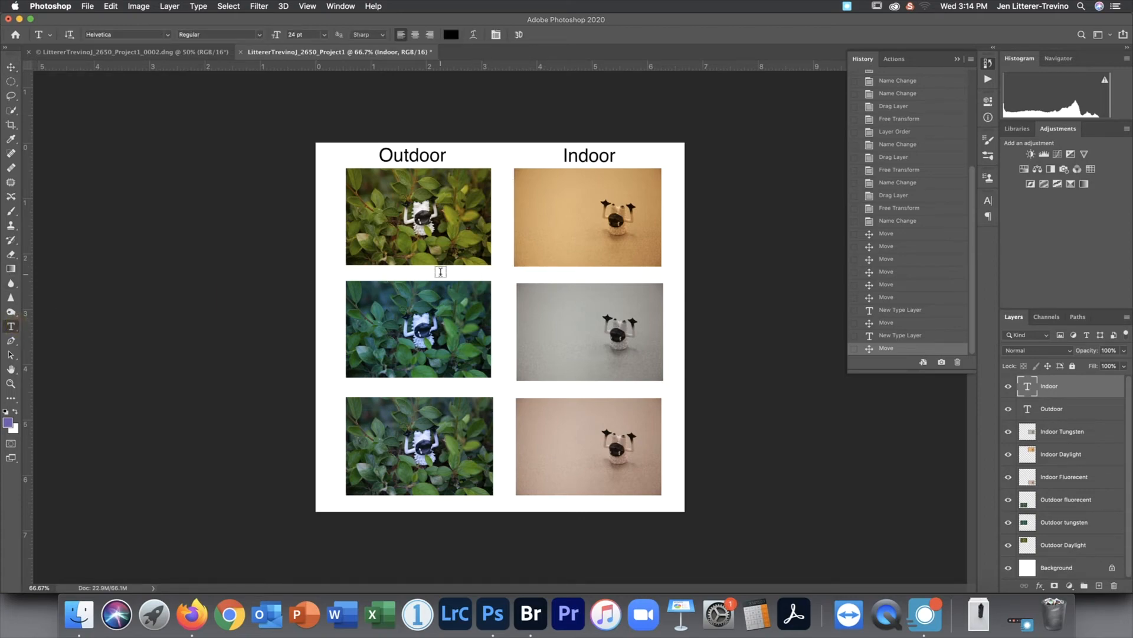
{"action": "left_click", "coordinate": [450, 270]}
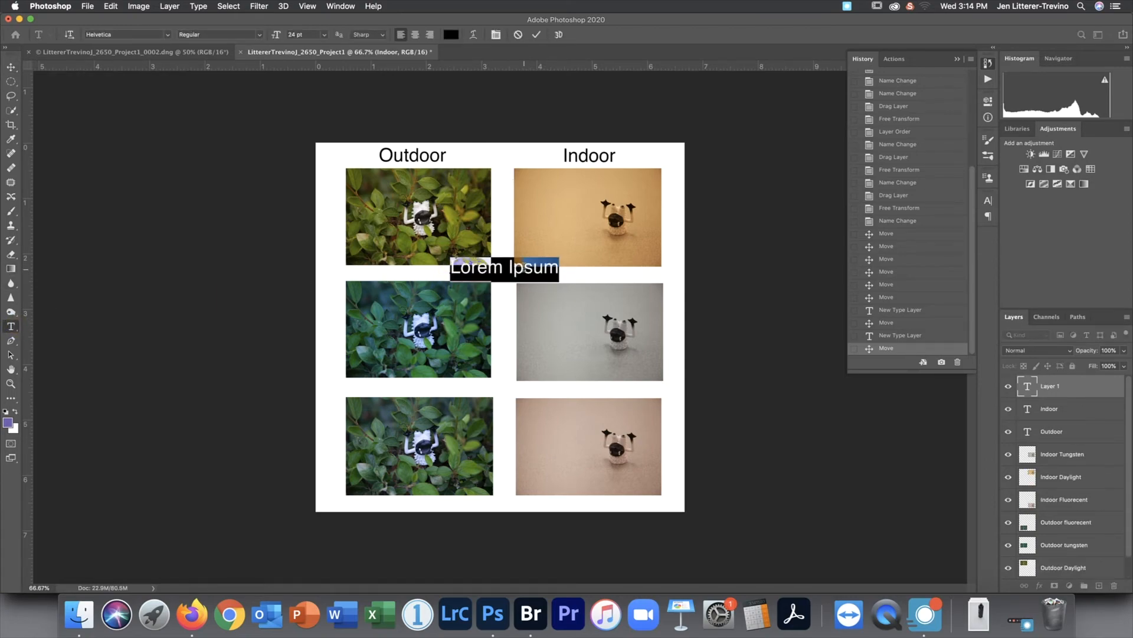
{"action": "type", "text": "Daylight"}
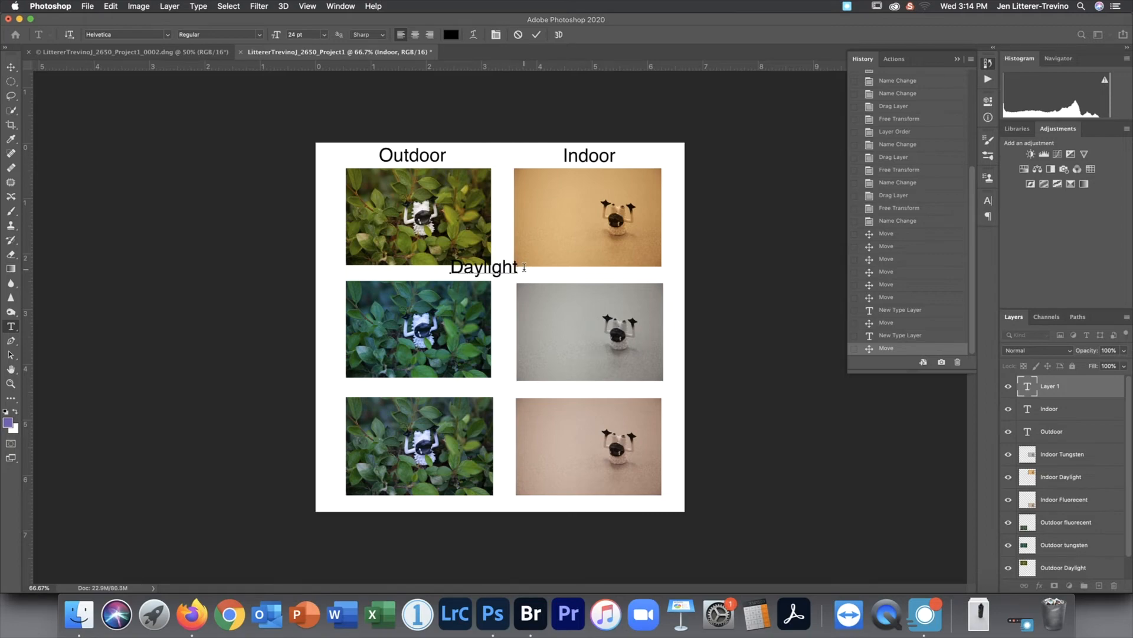
{"action": "left_click", "coordinate": [10, 67]}
{"action": "left_click_drag", "start_coordinate": [494, 271], "coordinate": [518, 278]}
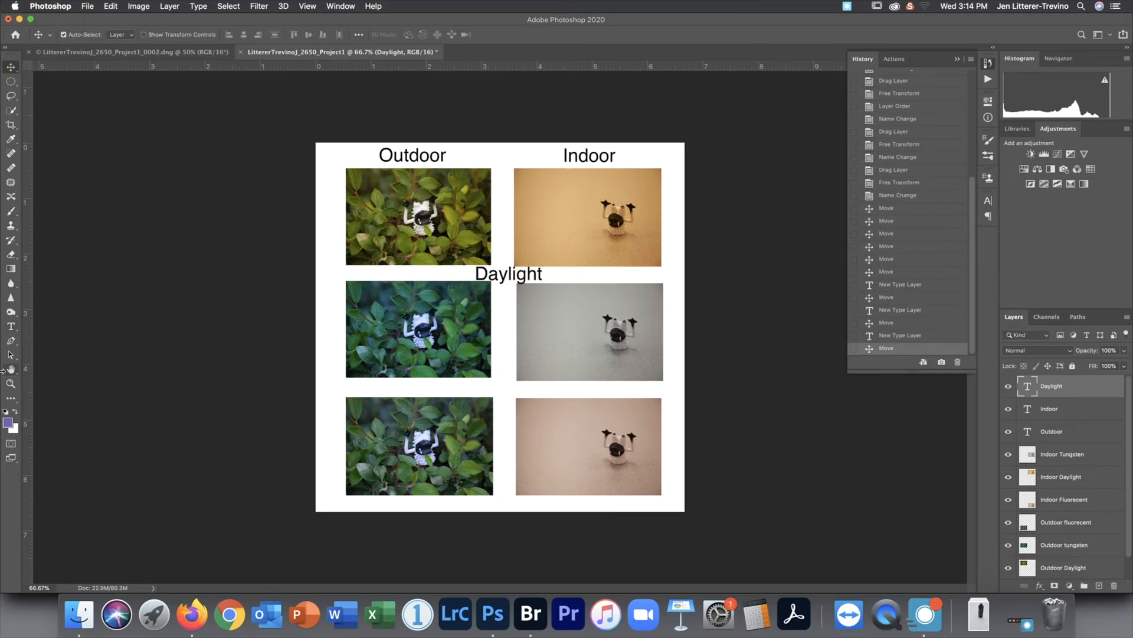
Reduce the Daylight label to 16 pt and reposition it in the gap between the first and second photo rows
{"action": "left_click", "coordinate": [12, 328]}
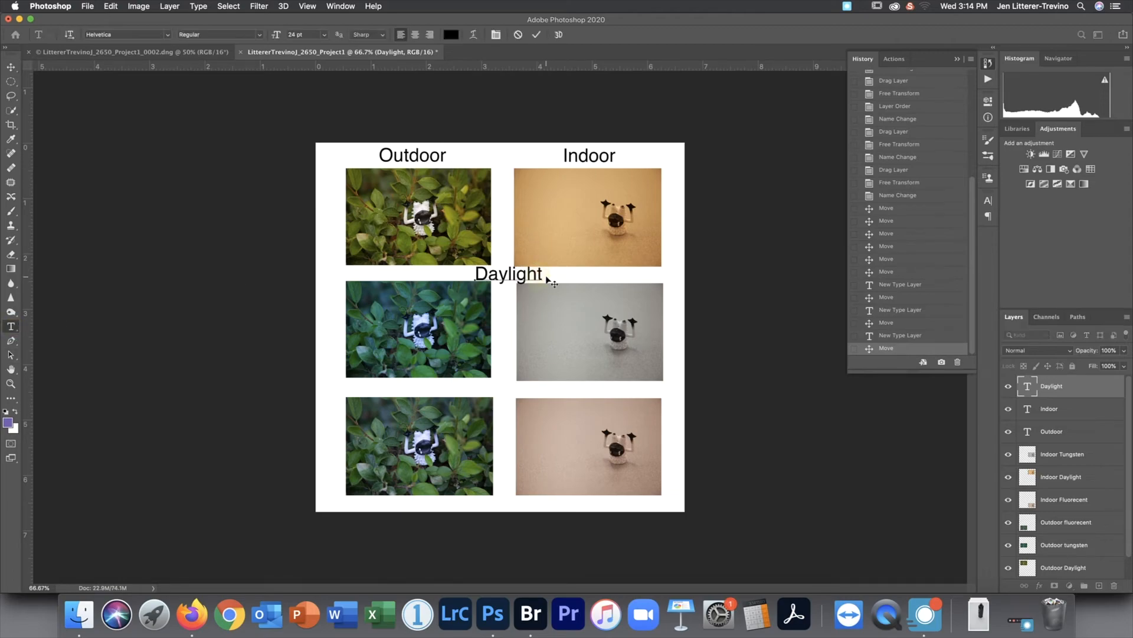
{"action": "left_click_drag", "start_coordinate": [540, 273], "coordinate": [474, 274]}
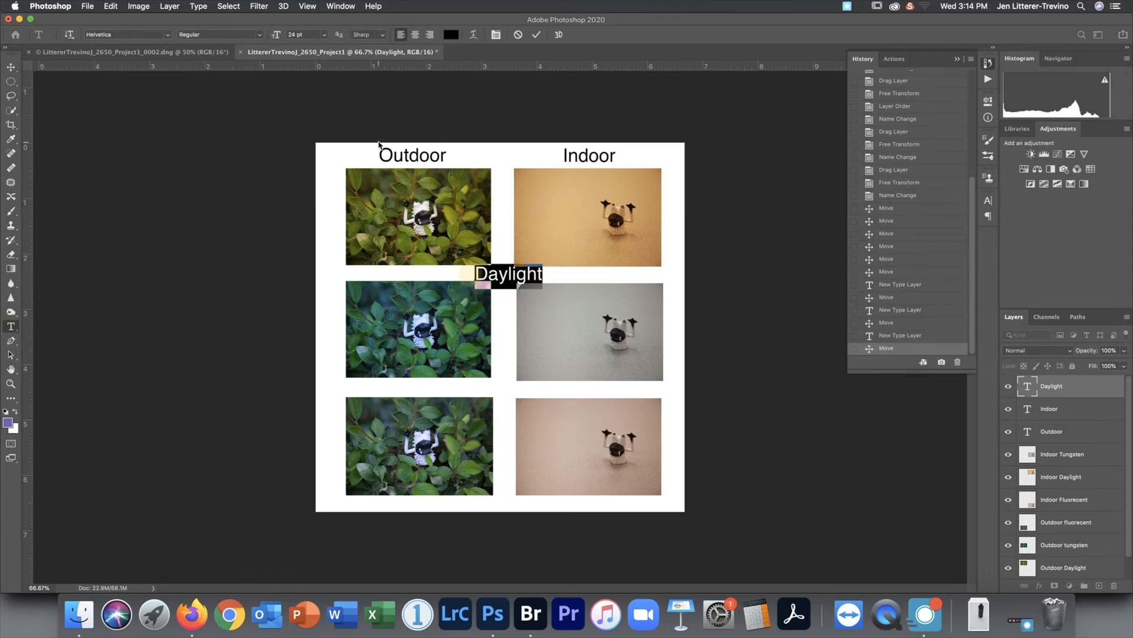
{"action": "left_click", "coordinate": [324, 34]}
{"action": "left_click", "coordinate": [307, 117]}
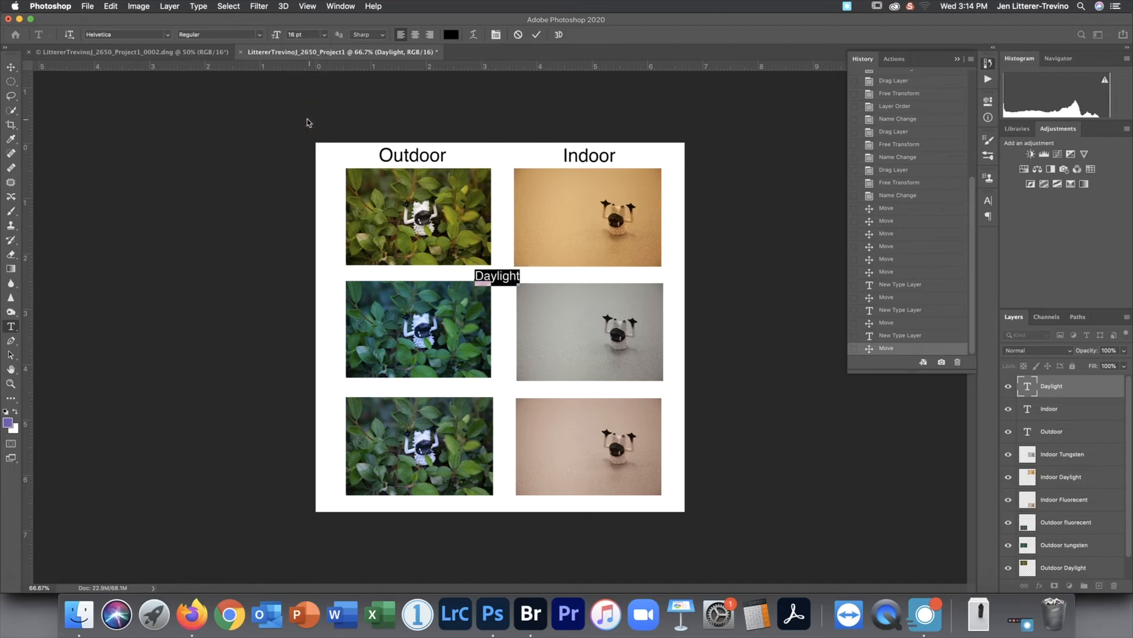
{"action": "left_click", "coordinate": [10, 67]}
{"action": "left_click_drag", "start_coordinate": [508, 279], "coordinate": [511, 276]}
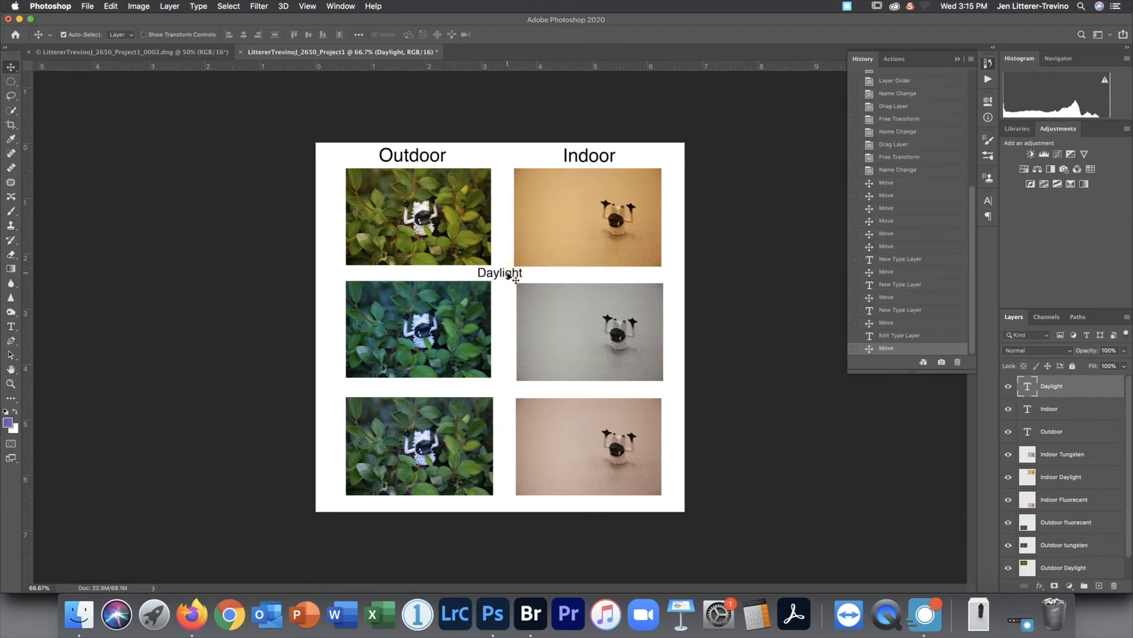
Add a "Tungsten" label between the second and third photo rows and centre it under the Daylight label
{"action": "left_click", "coordinate": [11, 326]}
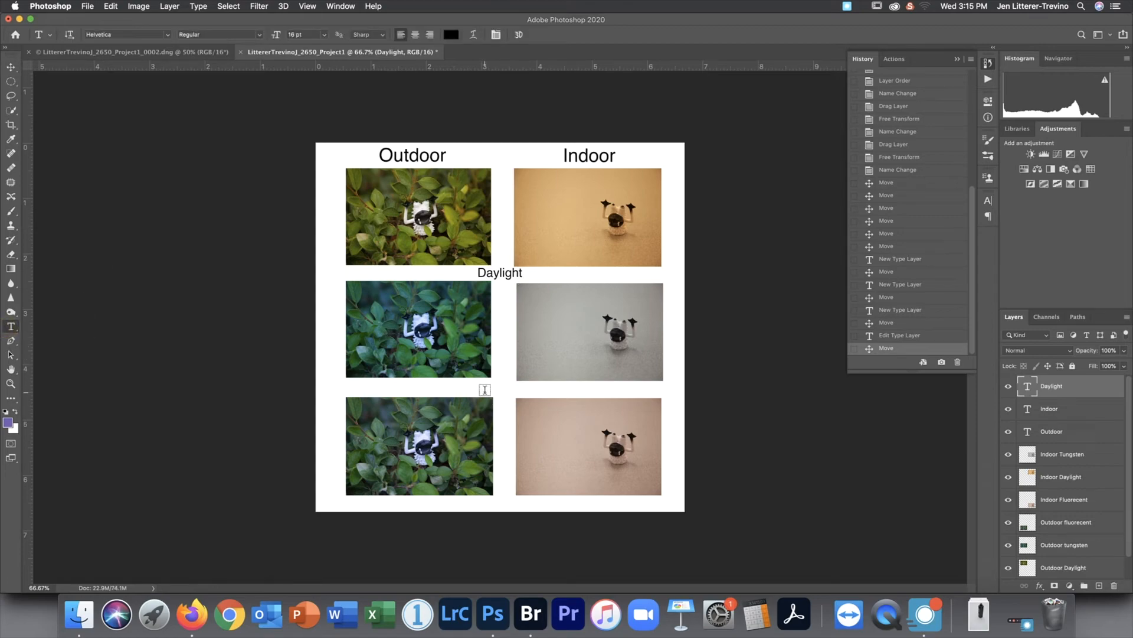
{"action": "left_click", "coordinate": [492, 388]}
{"action": "type", "text": "Tun"}
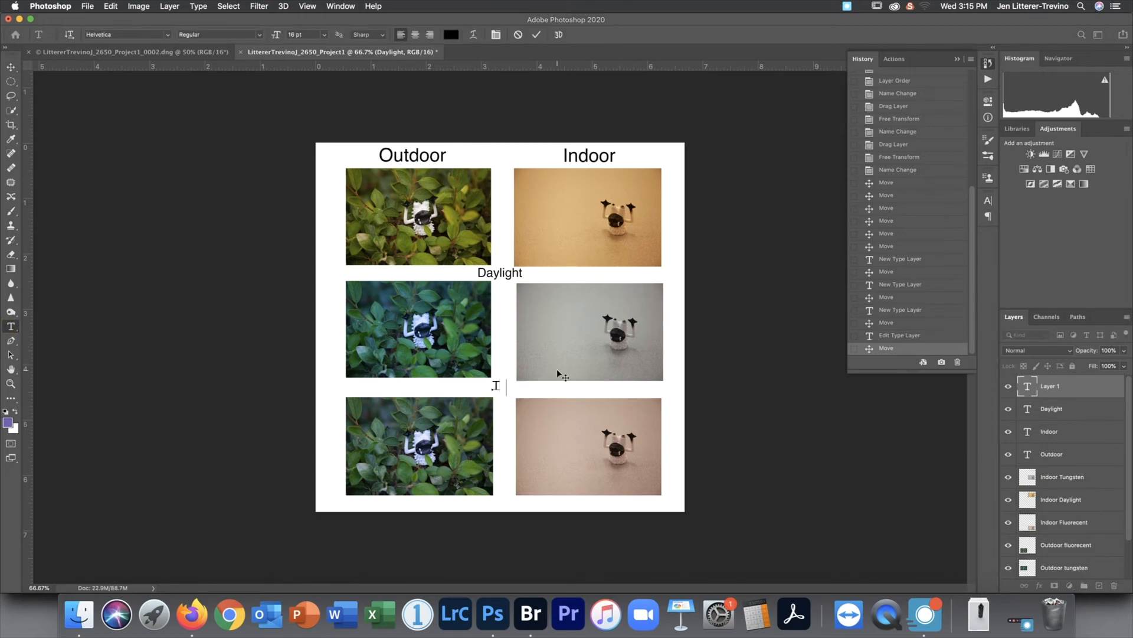
{"action": "type", "text": "gsten"}
{"action": "left_click", "coordinate": [10, 67]}
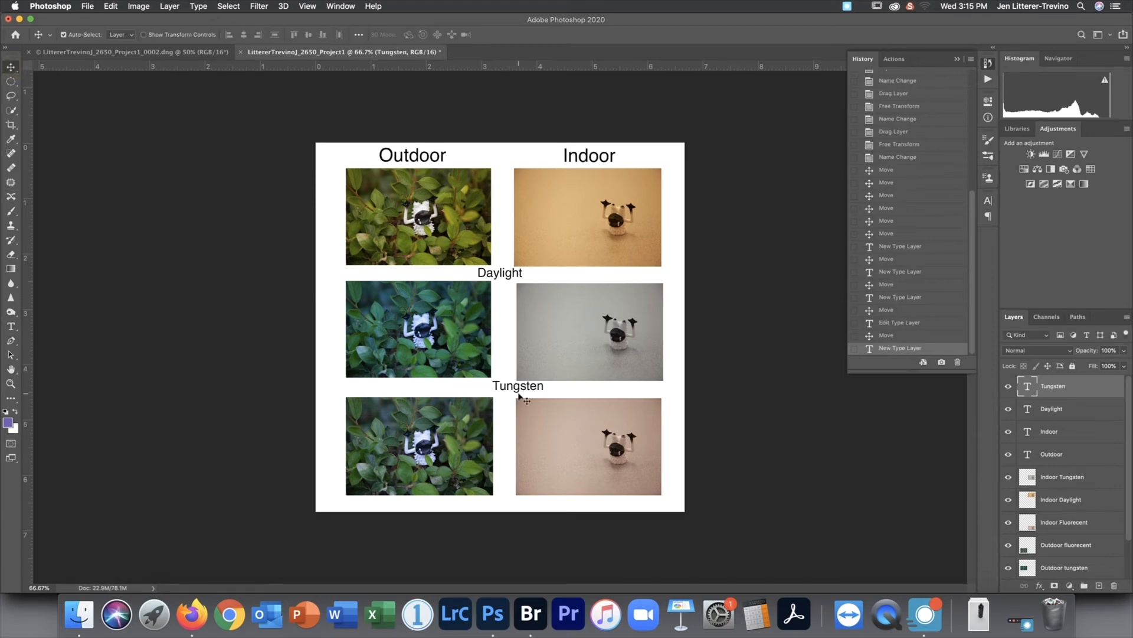
{"action": "left_click_drag", "start_coordinate": [518, 390], "coordinate": [503, 391]}
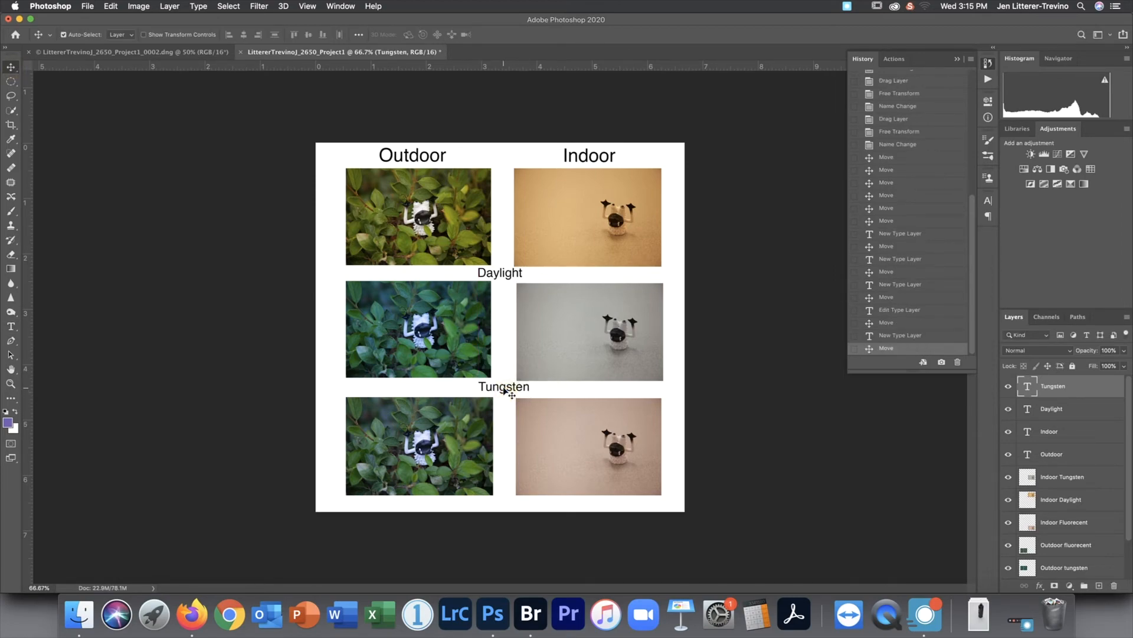
Add a "Fluorescent" label below the third photo row and centre it between the two columns
{"action": "key", "text": "t"}
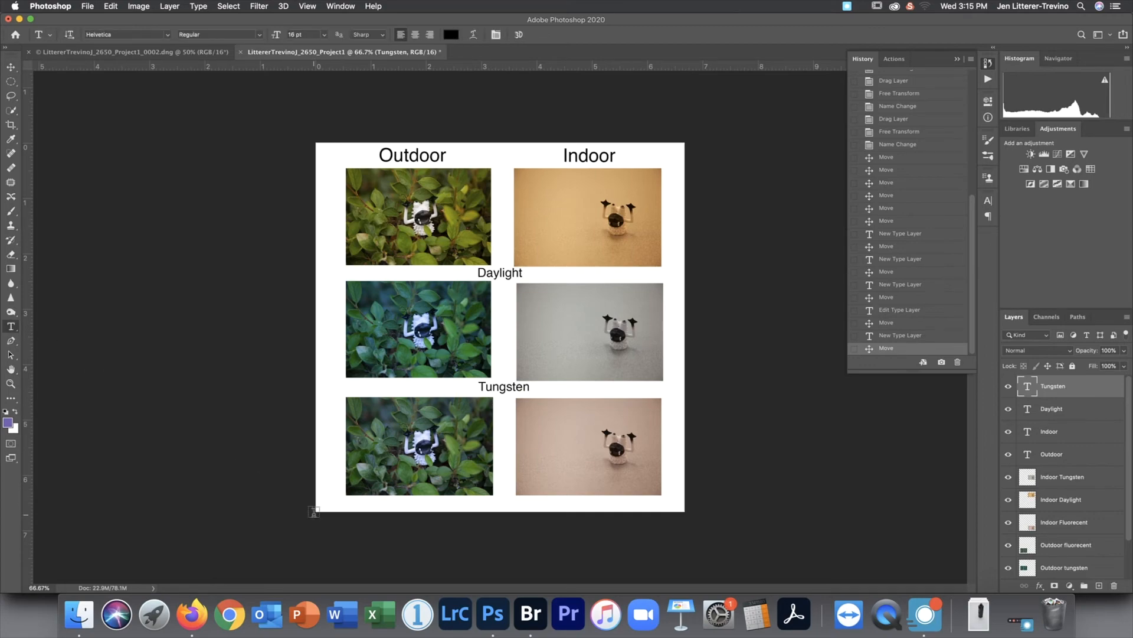
{"action": "left_click", "coordinate": [487, 506]}
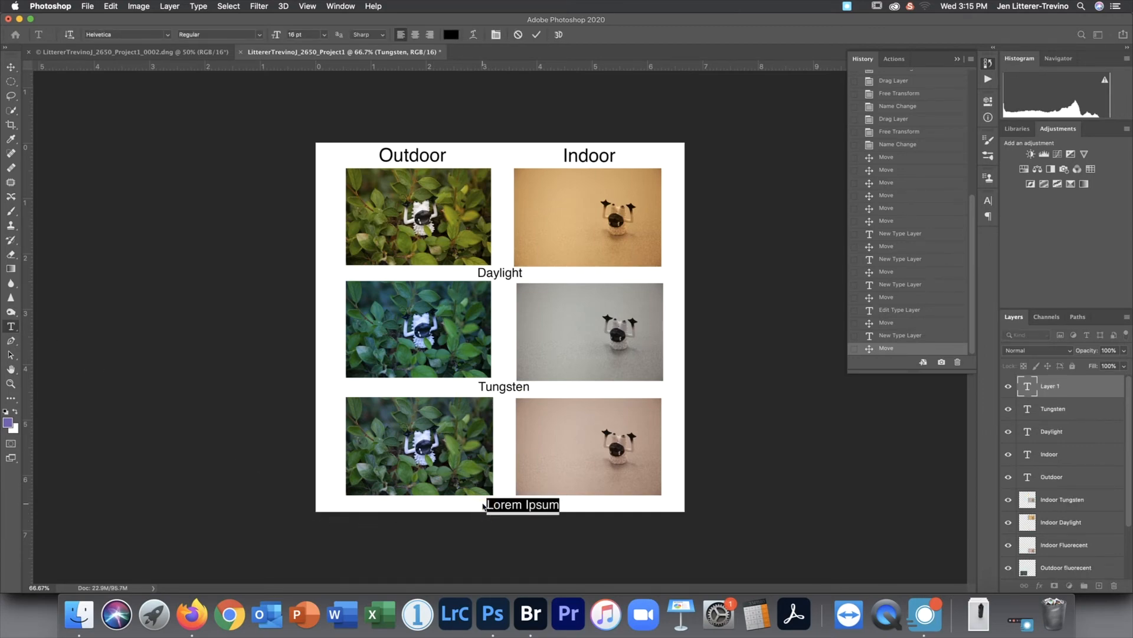
{"action": "type", "text": "Fluors"}
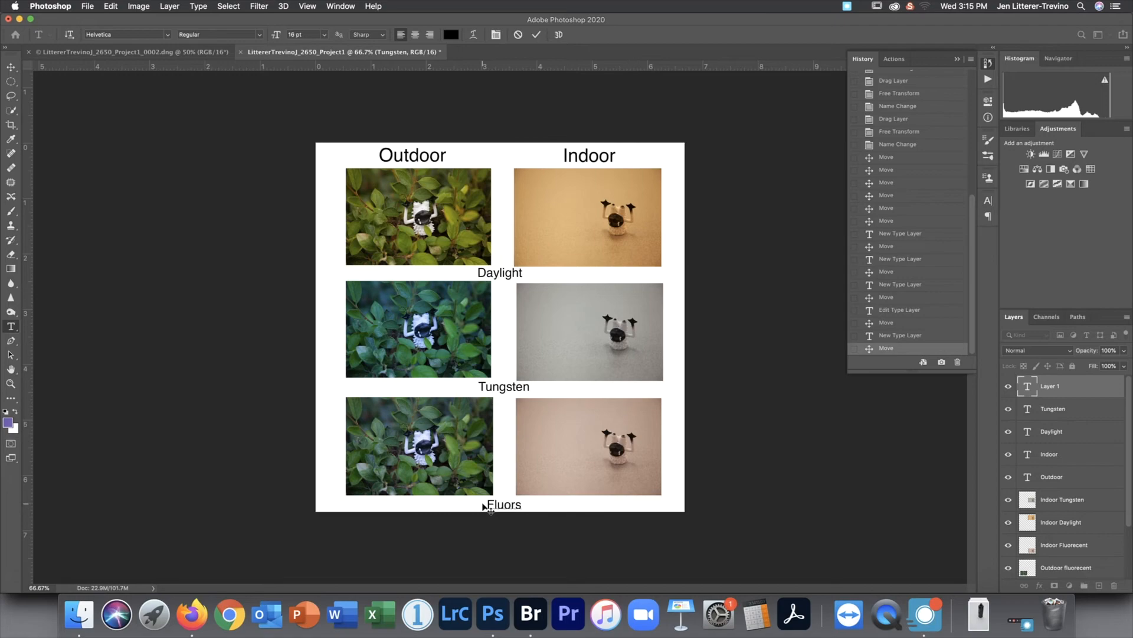
{"action": "type", "text": "cent"}
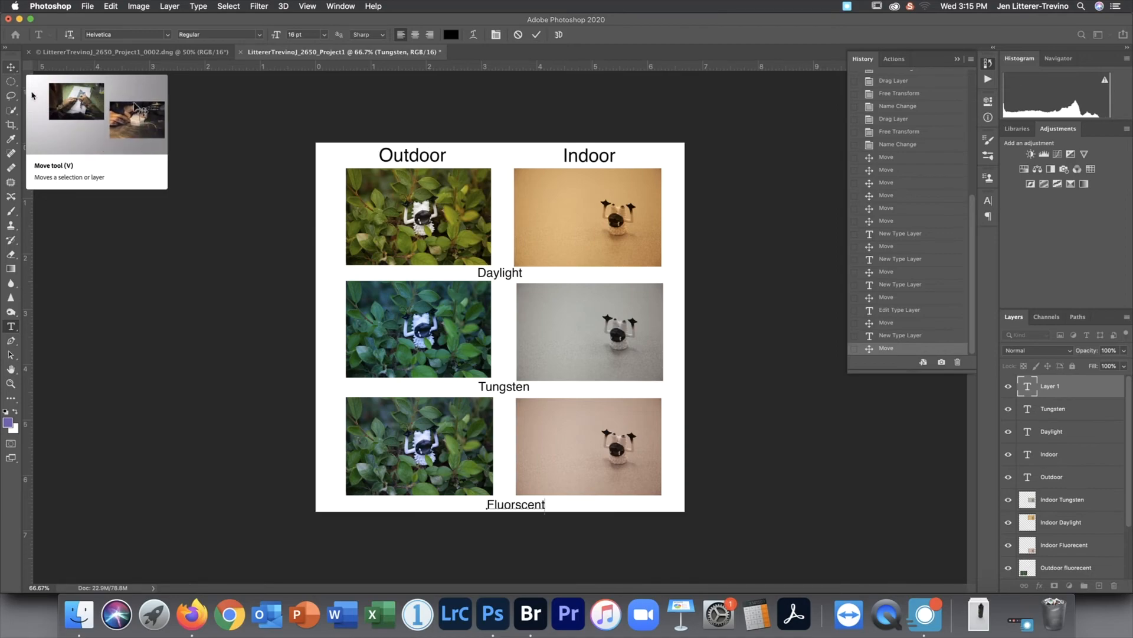
{"action": "left_click", "coordinate": [517, 503]}
{"action": "type", "text": "e"}
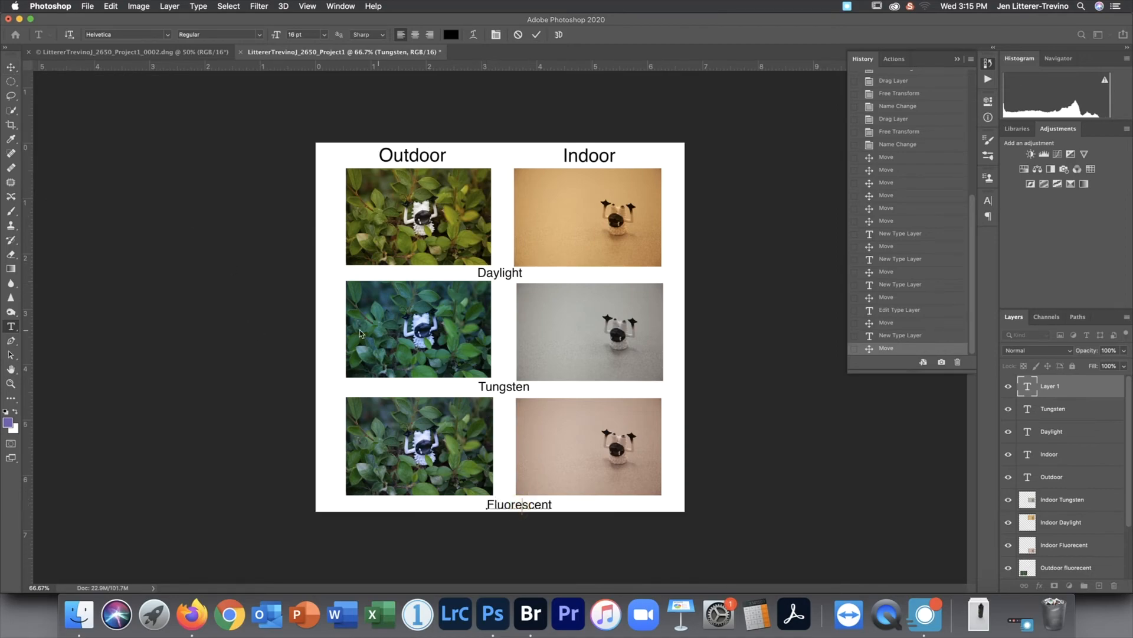
{"action": "left_click", "coordinate": [12, 66]}
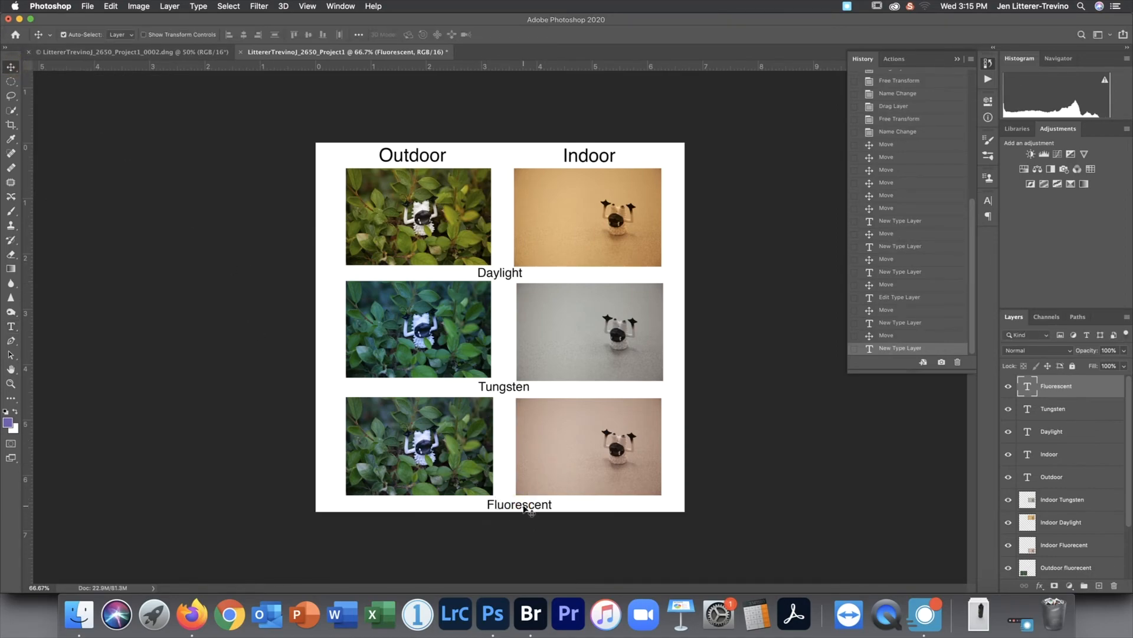
{"action": "left_click_drag", "start_coordinate": [523, 507], "coordinate": [515, 507]}
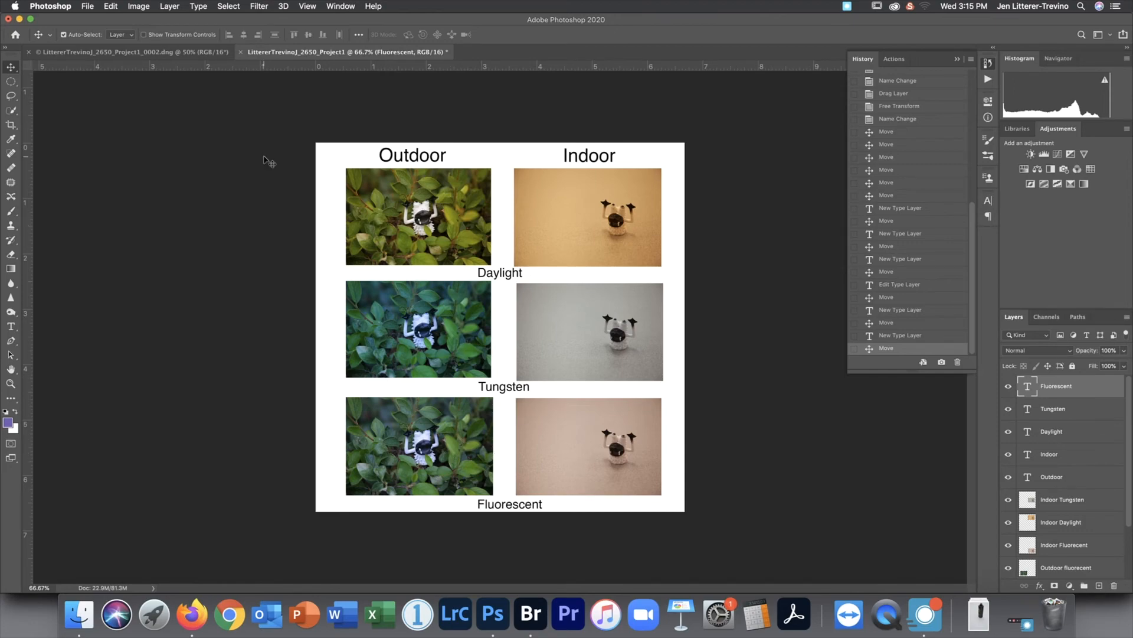
Save the document as a TIFF with layers in the Project1 folder, outside the 20200824 subfolder, accepting the default TIFF options
{"action": "left_click", "coordinate": [88, 6]}
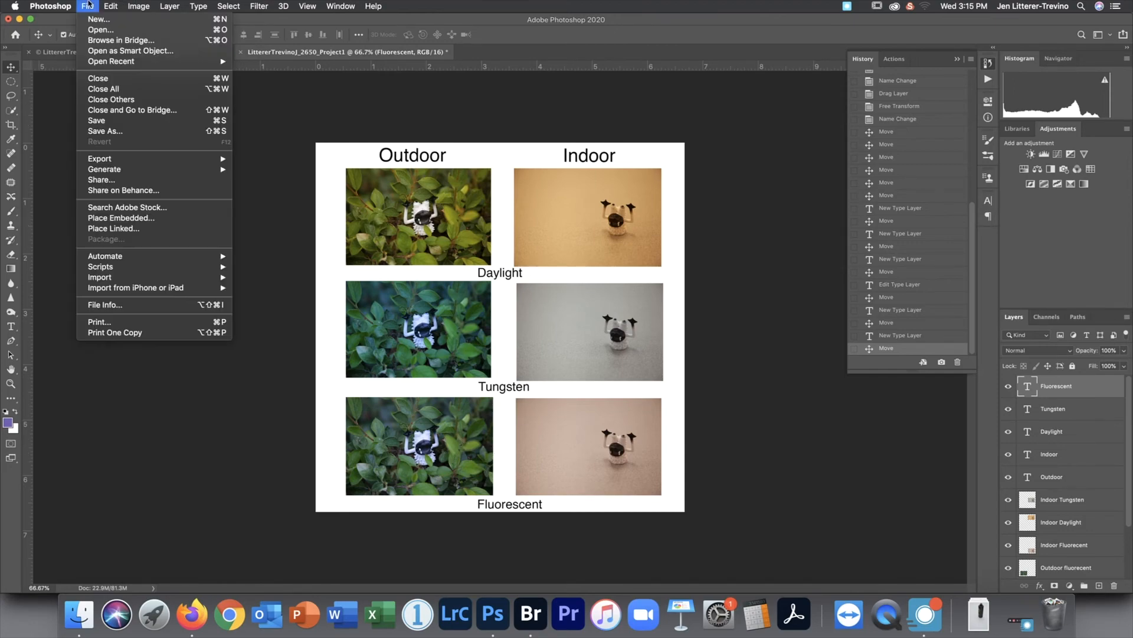
{"action": "left_click", "coordinate": [111, 125]}
{"action": "left_click", "coordinate": [605, 349]}
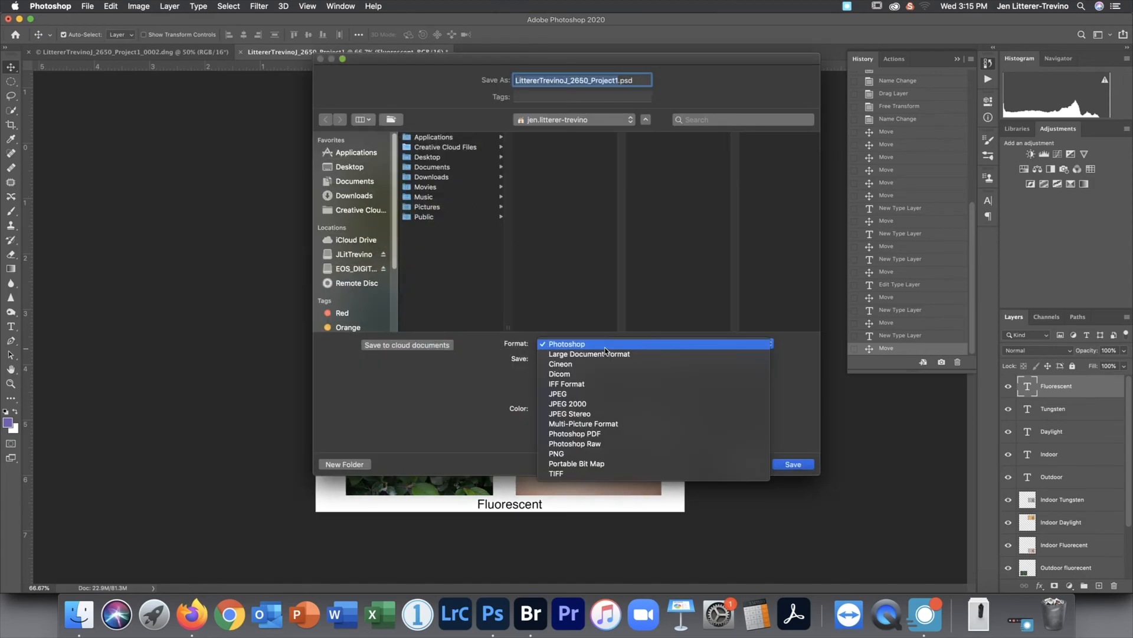
{"action": "left_click", "coordinate": [601, 475]}
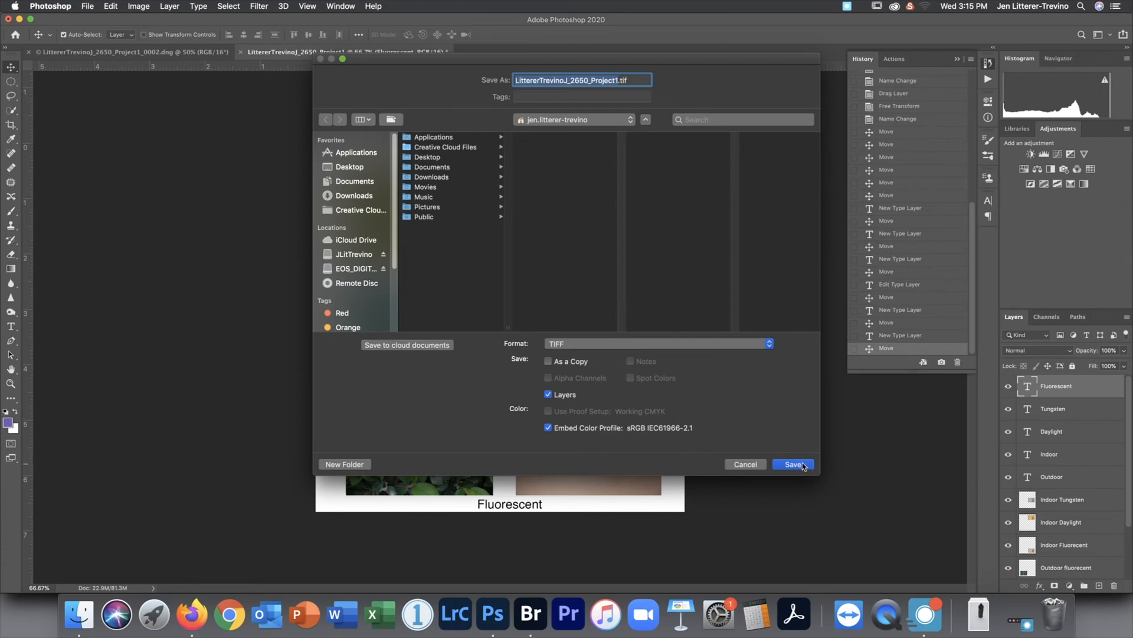
{"action": "left_click", "coordinate": [597, 119]}
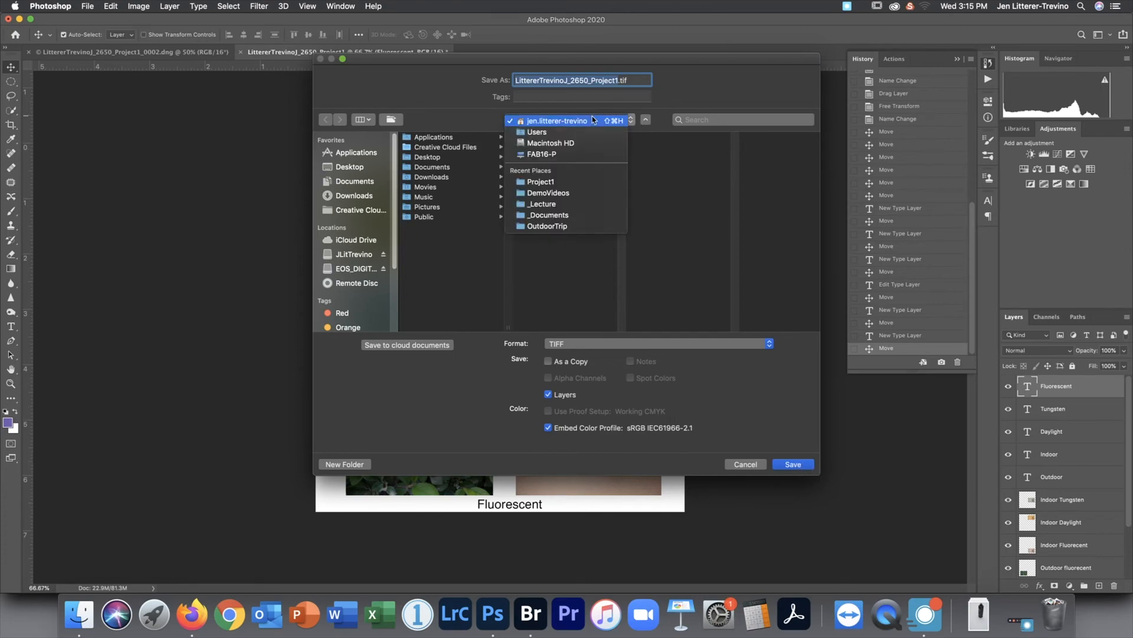
{"action": "left_click", "coordinate": [581, 181]}
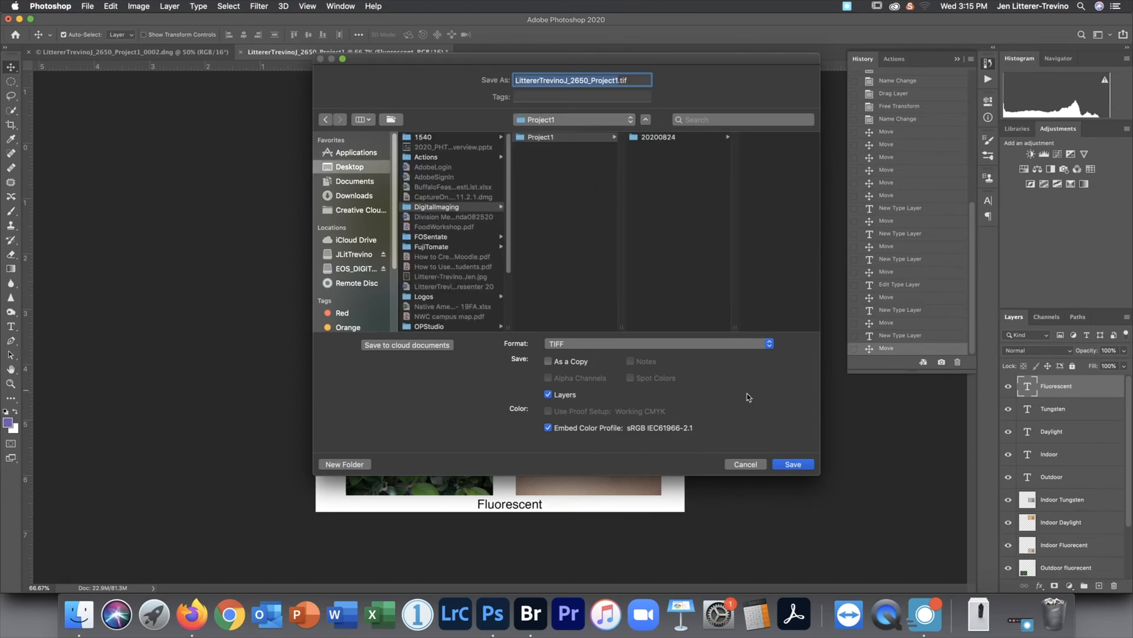
{"action": "left_click", "coordinate": [651, 142]}
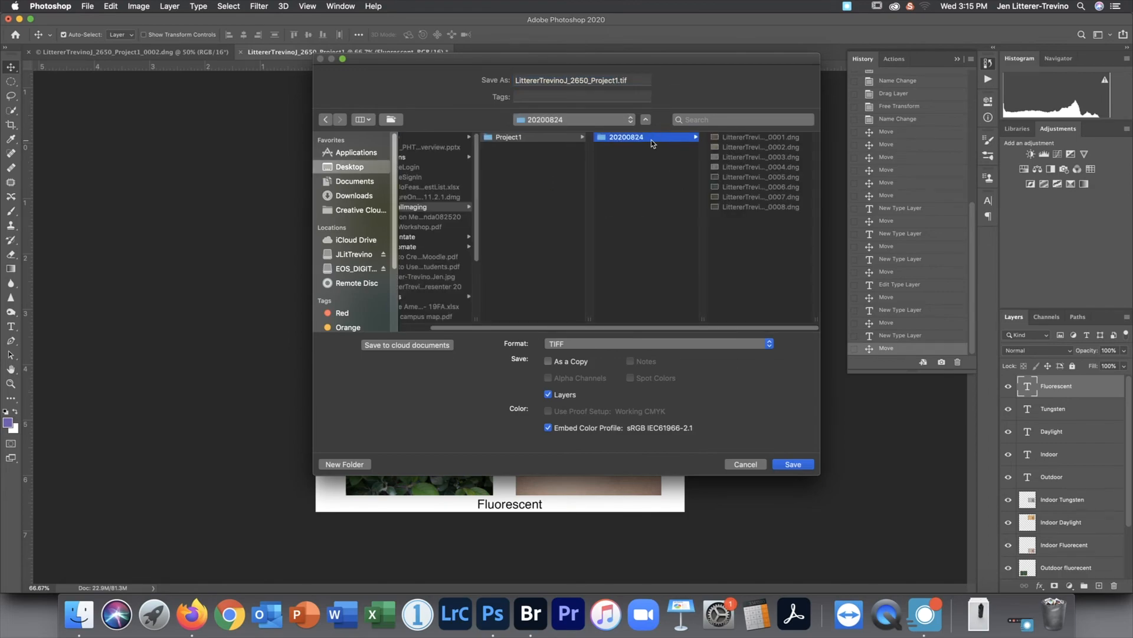
{"action": "left_click", "coordinate": [540, 145]}
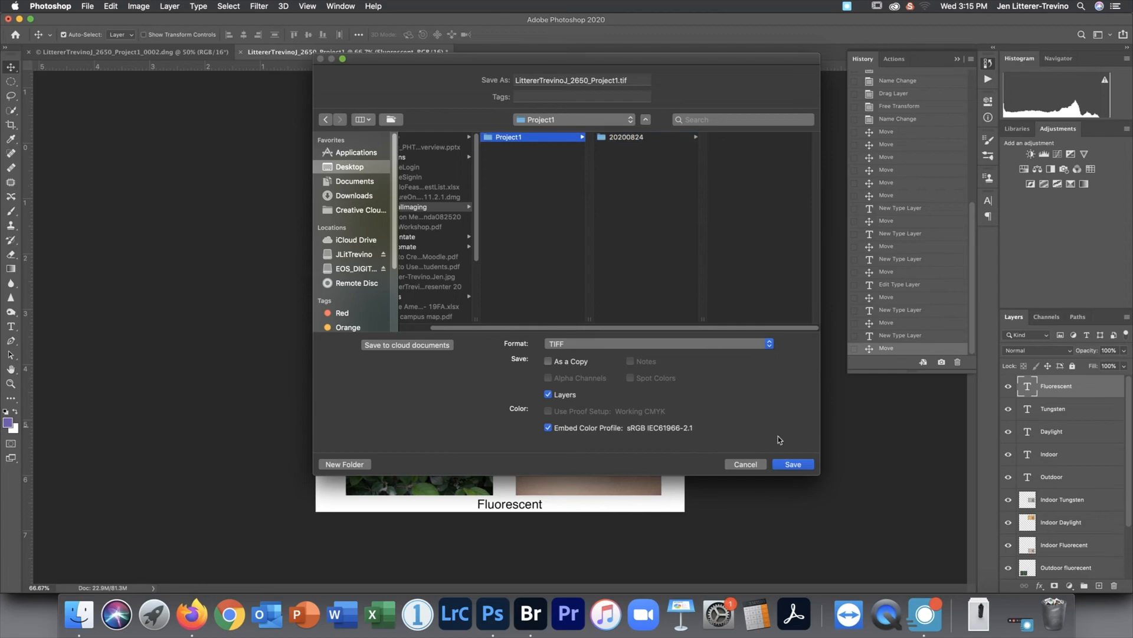
{"action": "left_click", "coordinate": [792, 466]}
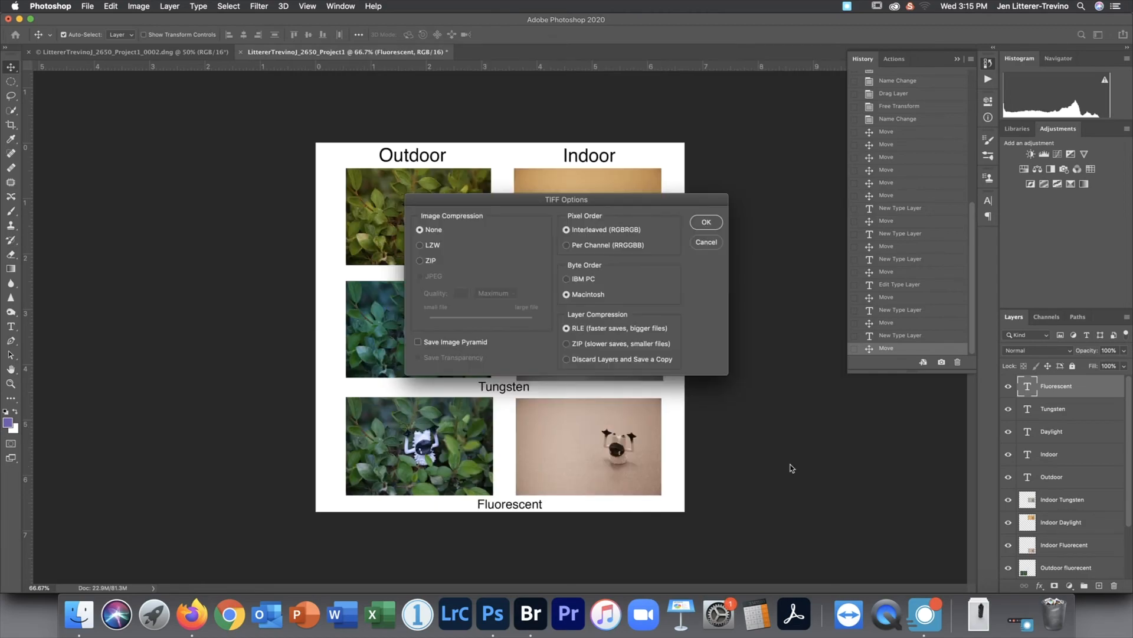
{"action": "left_click", "coordinate": [706, 222]}
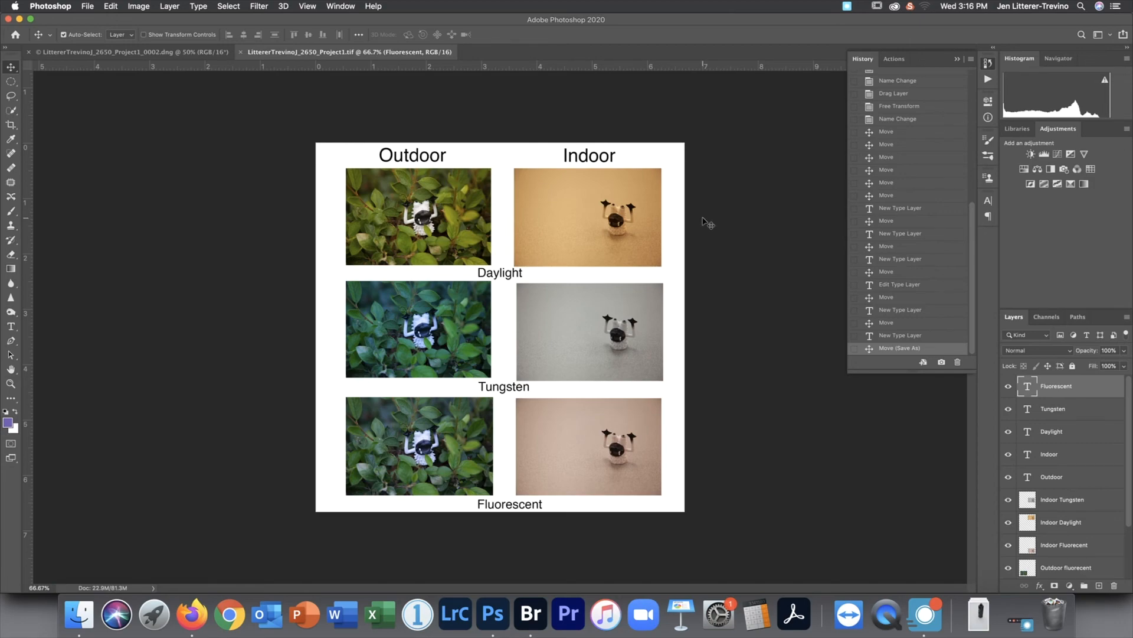
Apply the JLT2020 metadata template to the file info, clearing existing properties and replacing them with the template's
{"action": "left_click", "coordinate": [86, 6]}
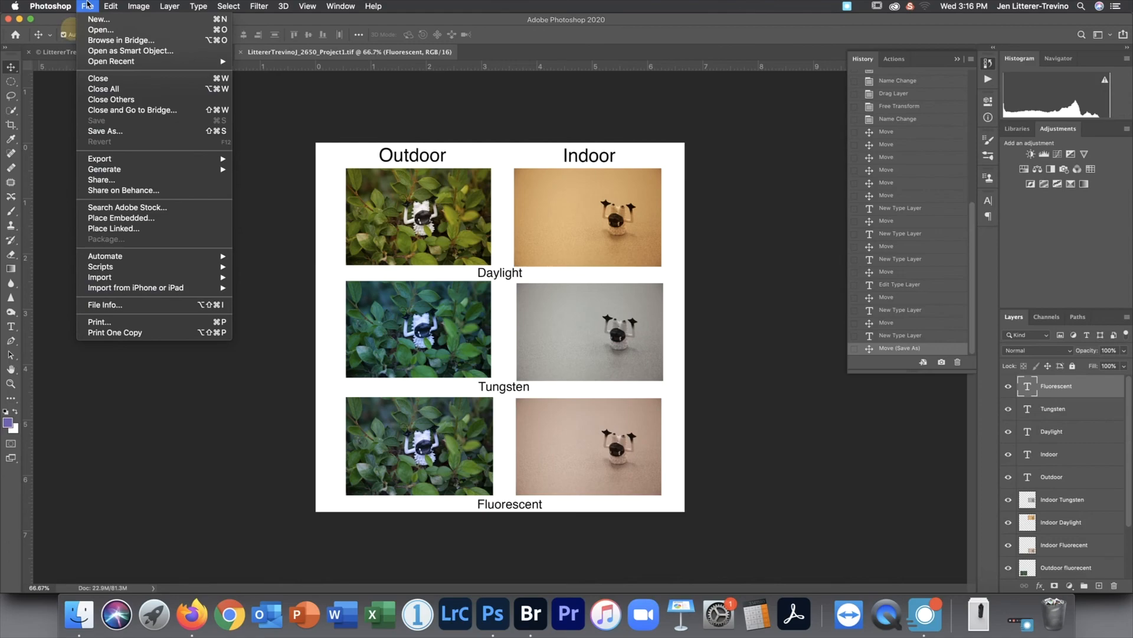
{"action": "left_click", "coordinate": [105, 305]}
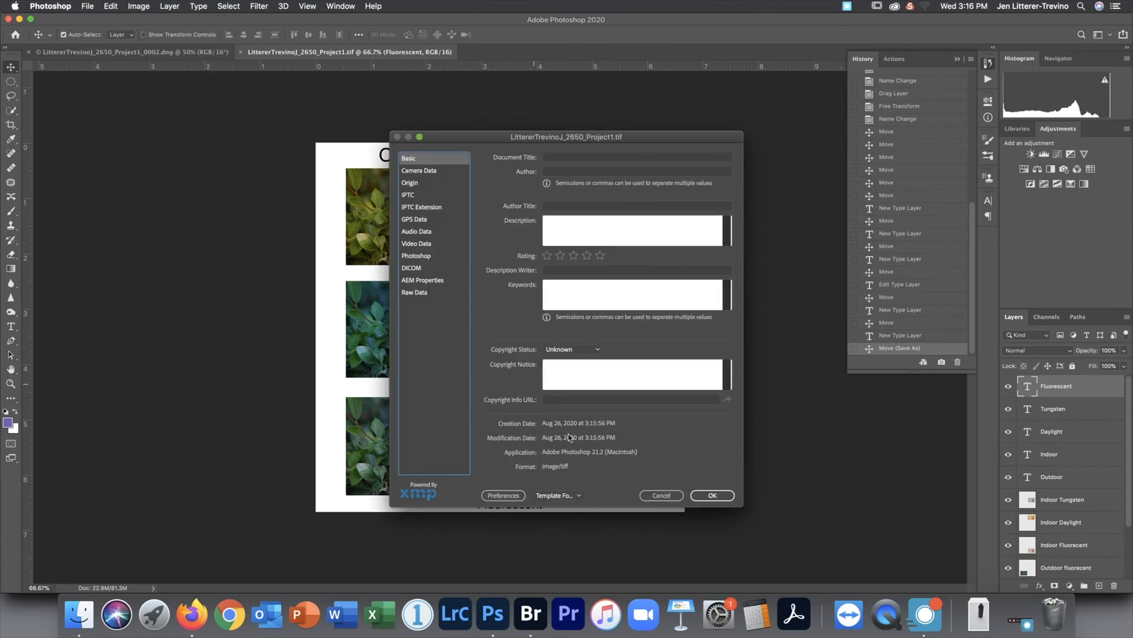
{"action": "left_click", "coordinate": [579, 496]}
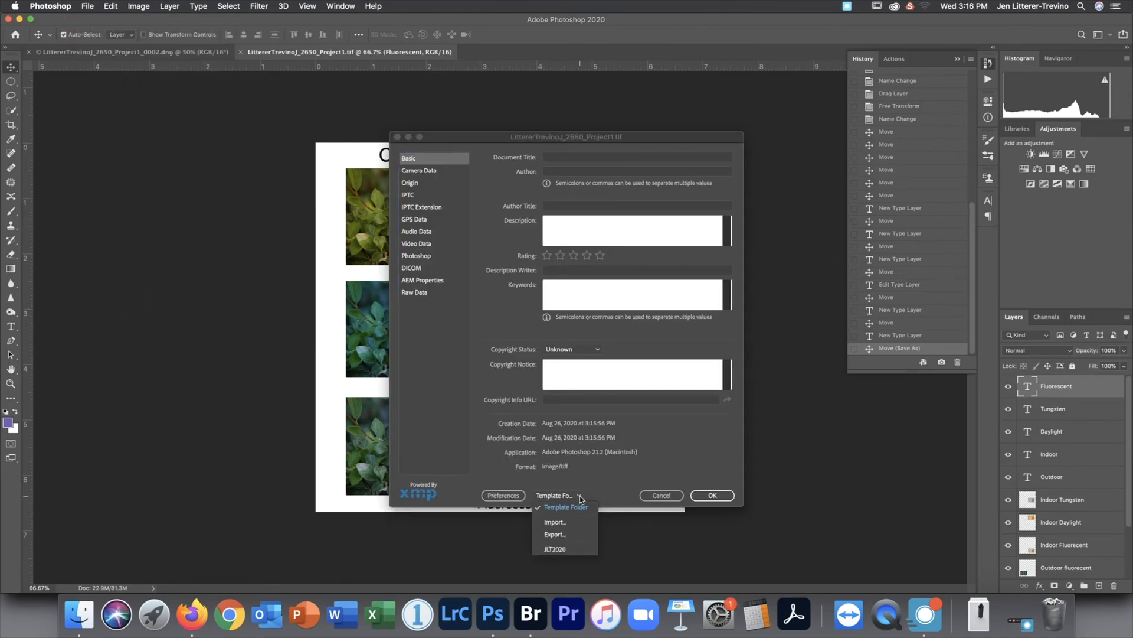
{"action": "left_click", "coordinate": [560, 549]}
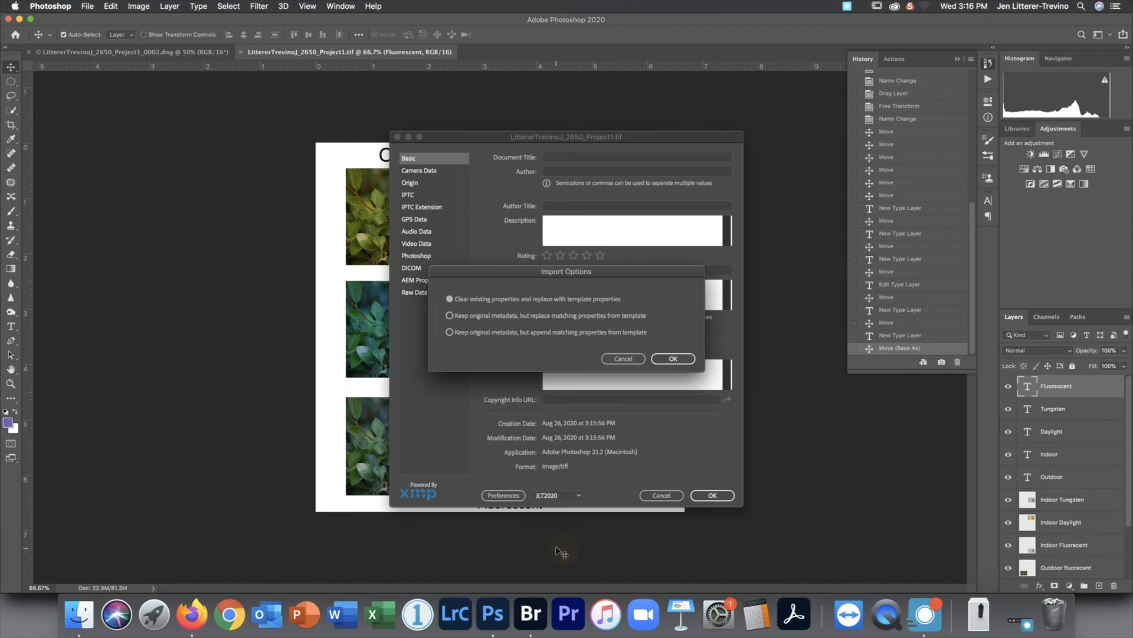
{"action": "left_click", "coordinate": [669, 360]}
{"action": "left_click", "coordinate": [715, 496]}
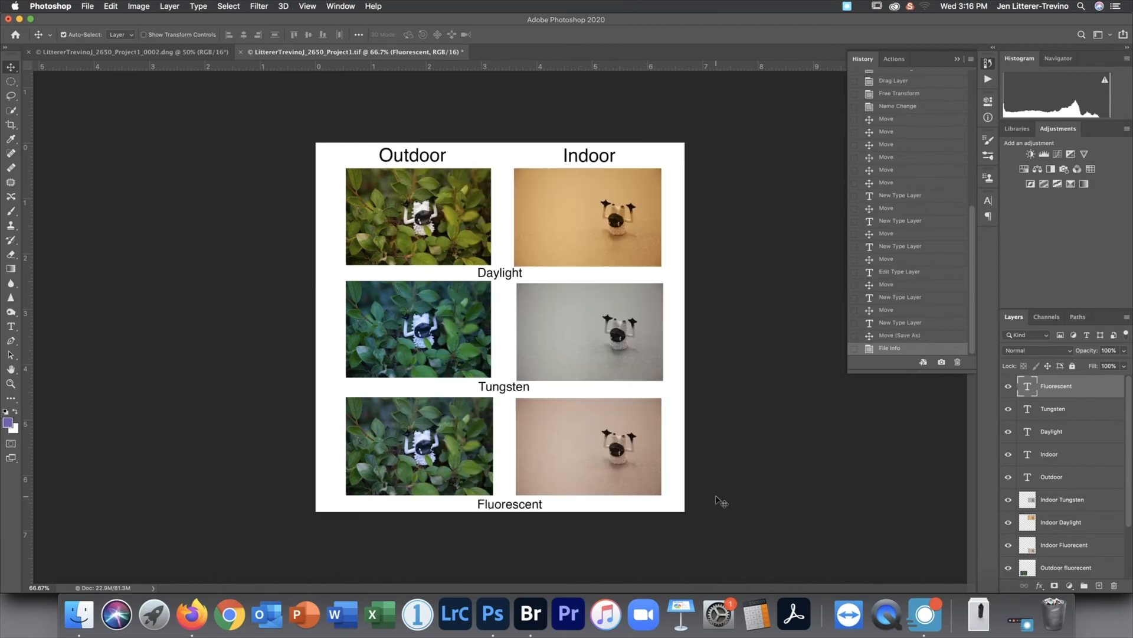
Switch to Bridge, browse to the Project1 folder inside DigitalImaging on the Desktop, and select the project TIFF
{"action": "left_click", "coordinate": [530, 614]}
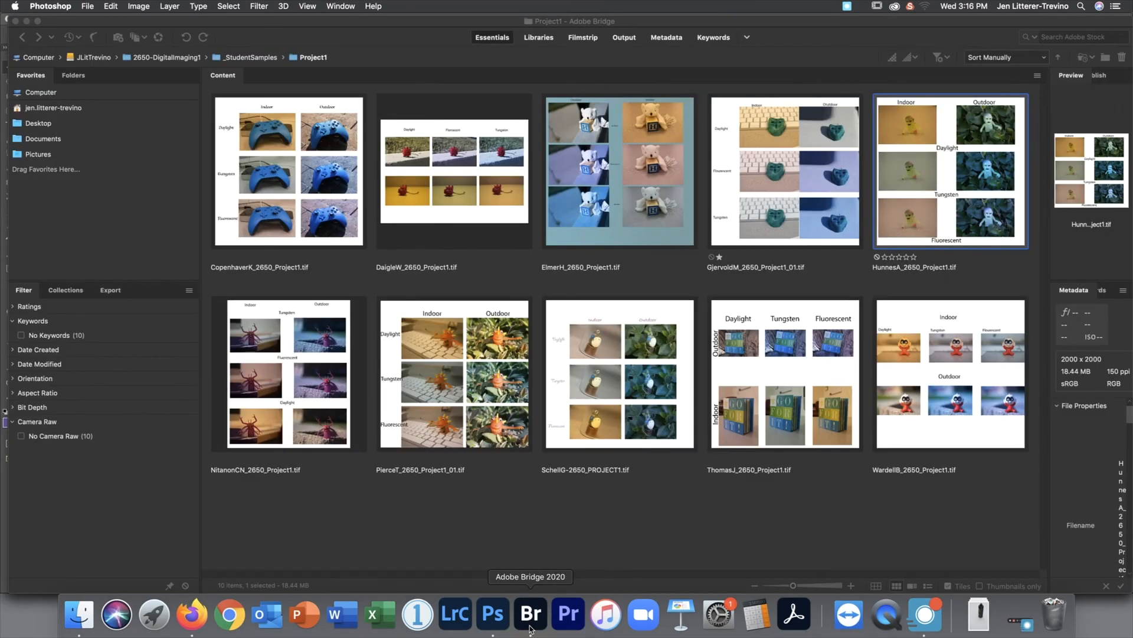
{"action": "left_click", "coordinate": [44, 123]}
{"action": "scroll", "coordinate": [692, 246], "scroll_direction": "down", "scroll_amount": 10}
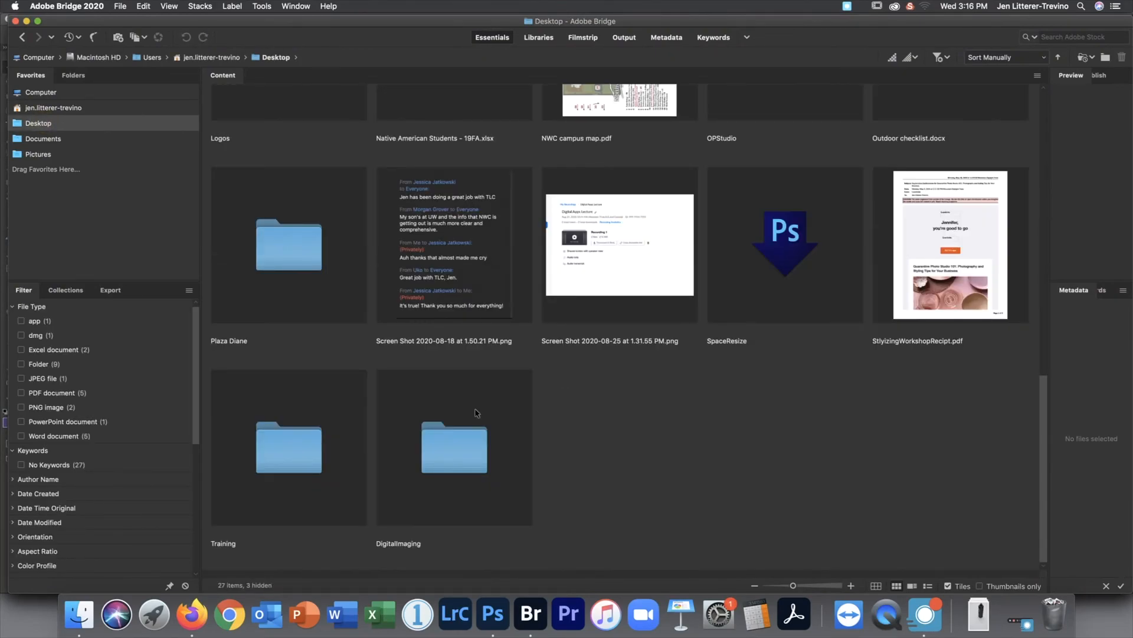
{"action": "double_click", "coordinate": [476, 412]}
{"action": "double_click", "coordinate": [334, 218]}
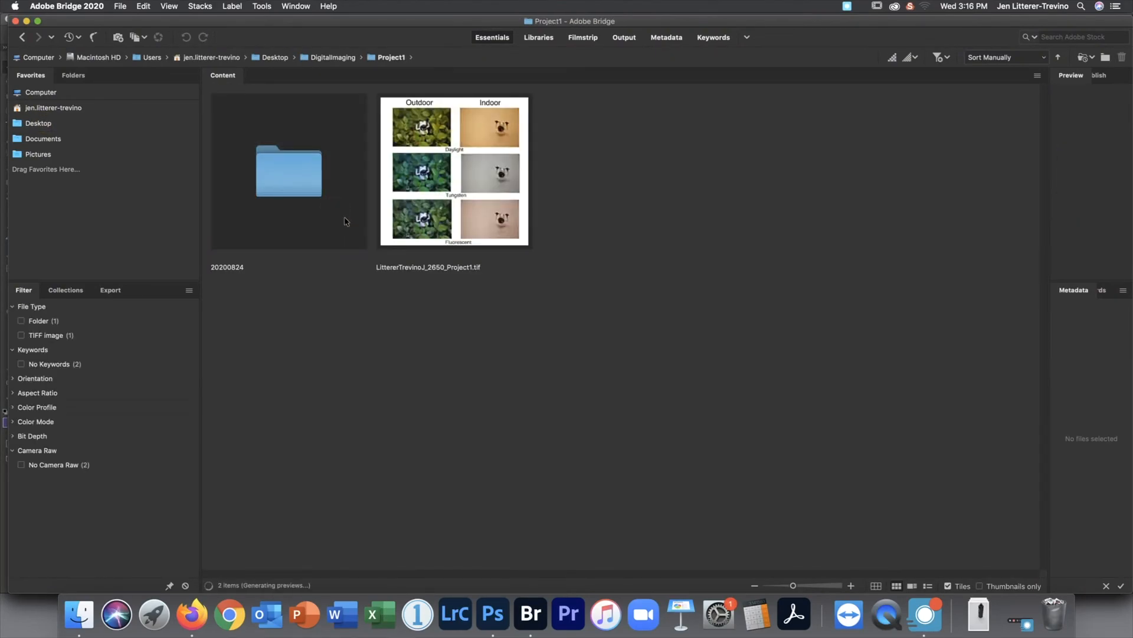
{"action": "left_click", "coordinate": [485, 221]}
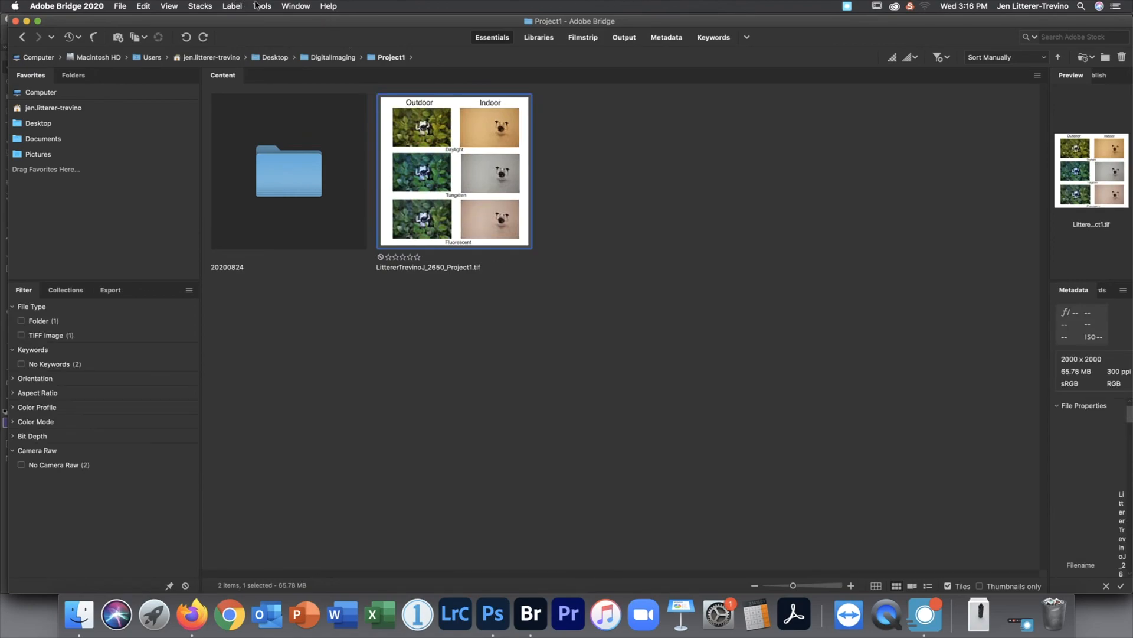
Append the JLT2020 metadata template to the selected project TIFF
{"action": "left_click", "coordinate": [256, 5]}
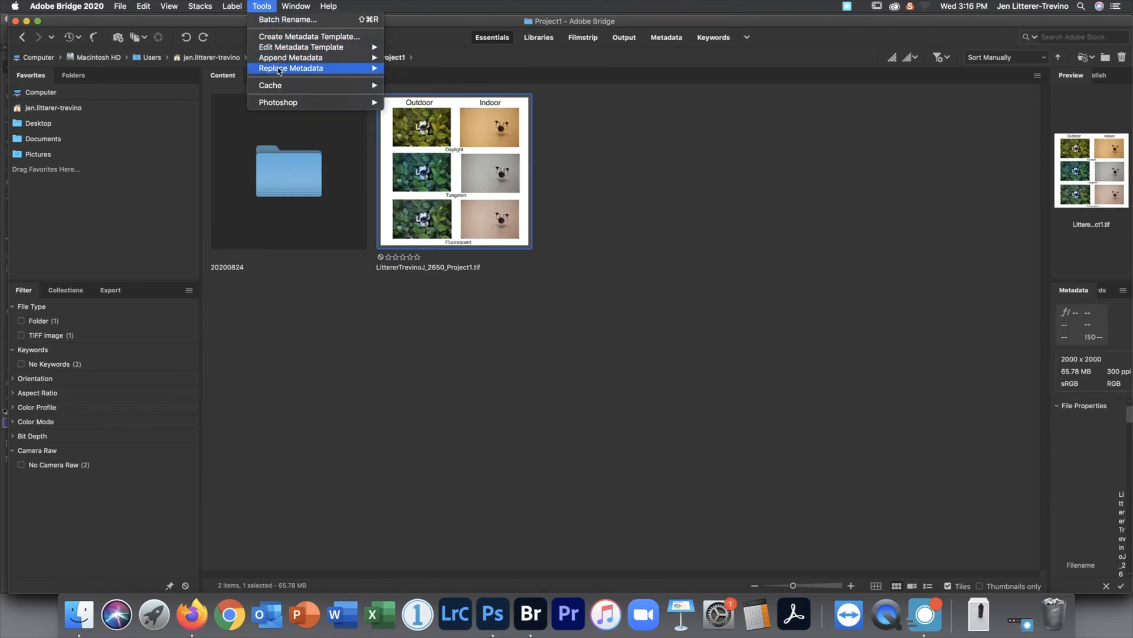
{"action": "mouse_move", "coordinate": [367, 58]}
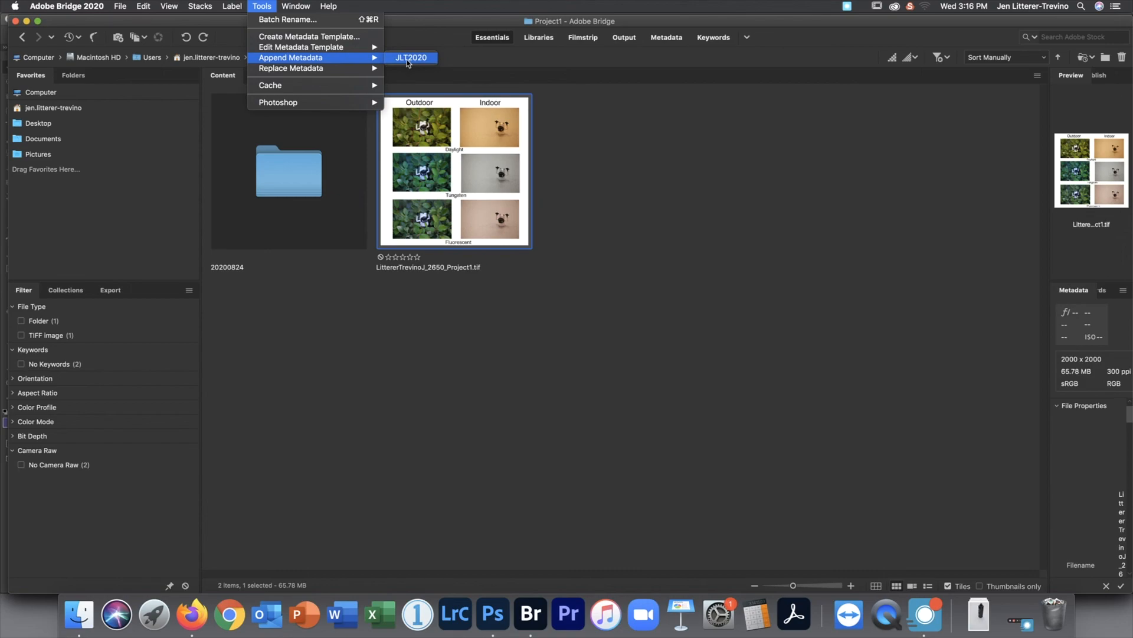
{"action": "left_click", "coordinate": [407, 59]}
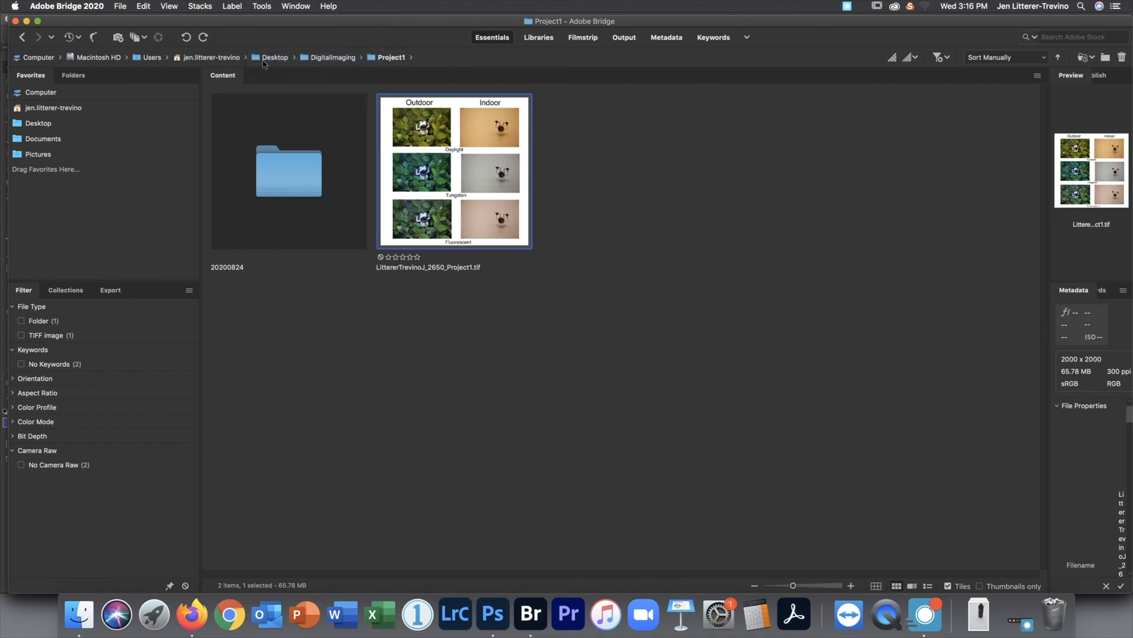
Minimise the Bridge windows and close both documents open in Photoshop without saving changes
{"action": "left_click", "coordinate": [27, 21]}
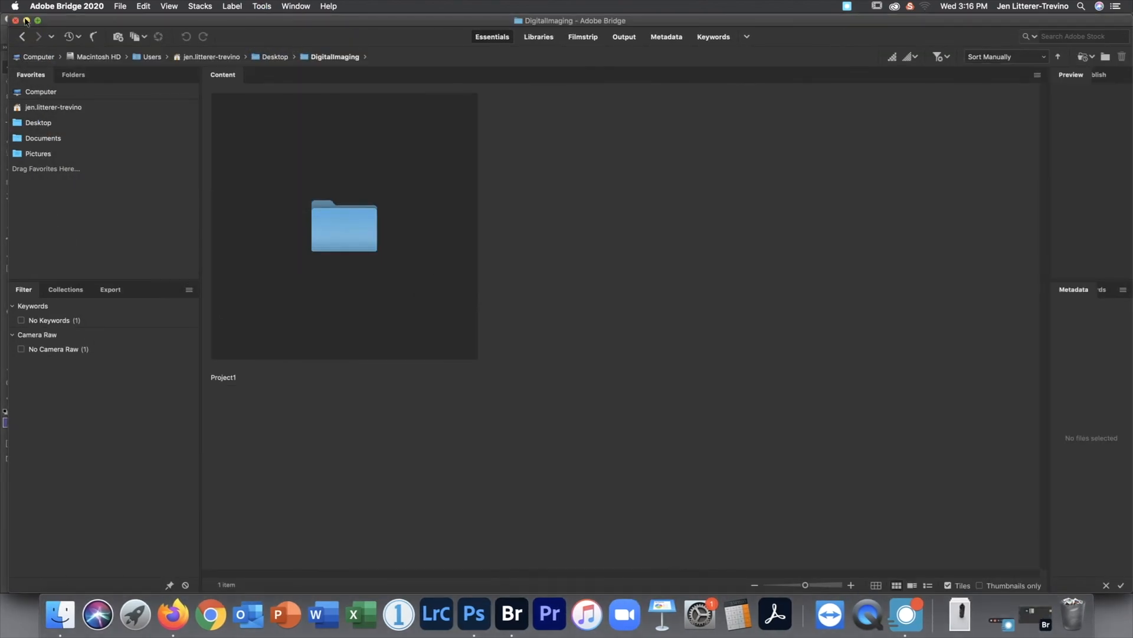
{"action": "left_click", "coordinate": [27, 21]}
{"action": "left_click", "coordinate": [838, 179]}
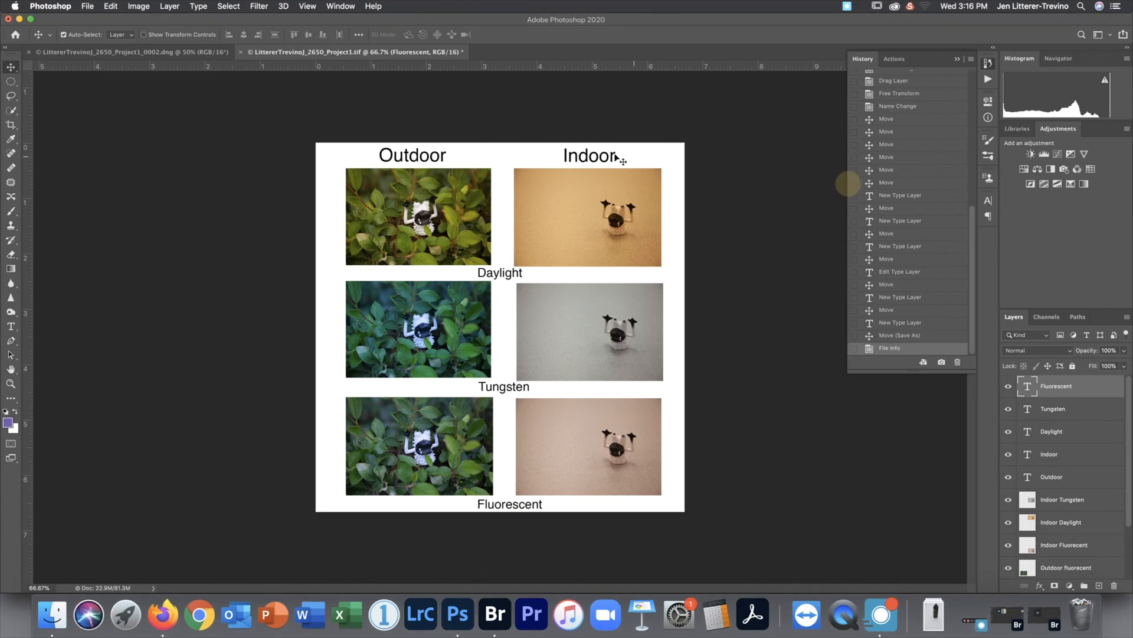
{"action": "left_click", "coordinate": [240, 52]}
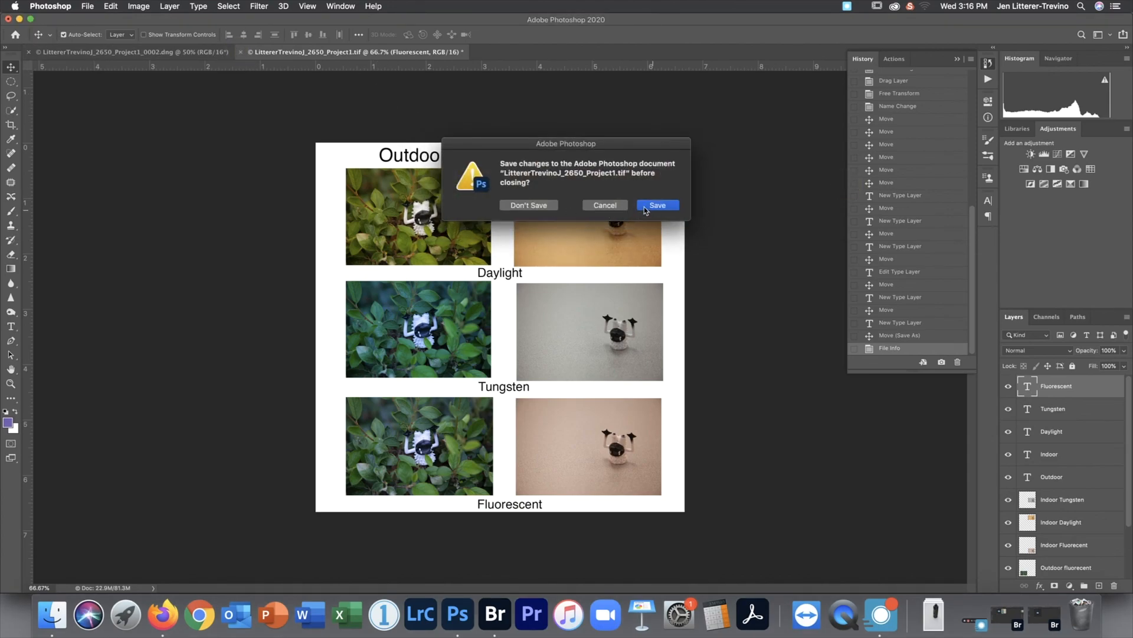
{"action": "left_click", "coordinate": [520, 205]}
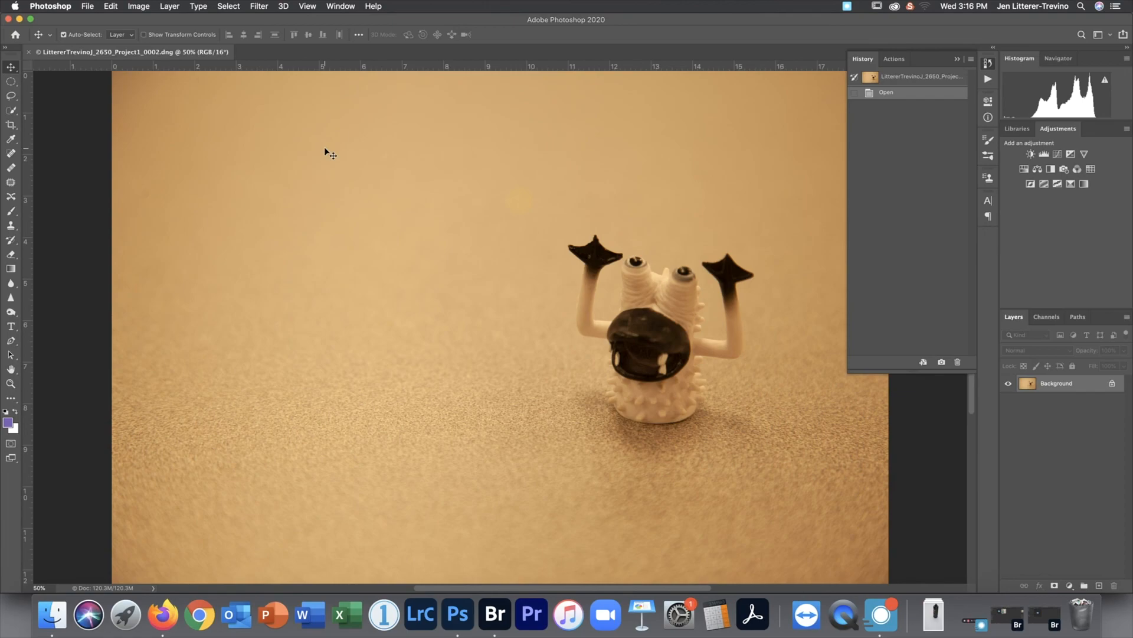
{"action": "left_click", "coordinate": [28, 52]}
{"action": "left_click", "coordinate": [539, 205]}
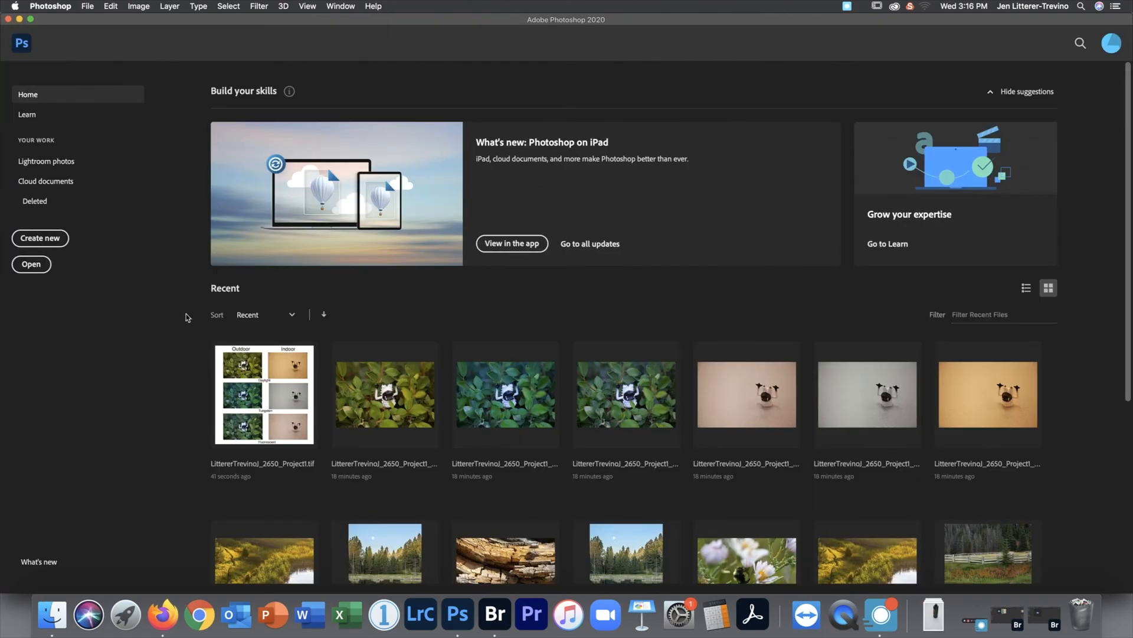
Clear the Photoshop and browser windows off the desktop, open DigitalImaging's Project1 folder in Finder, and select the project TIFF
{"action": "left_click", "coordinate": [18, 19]}
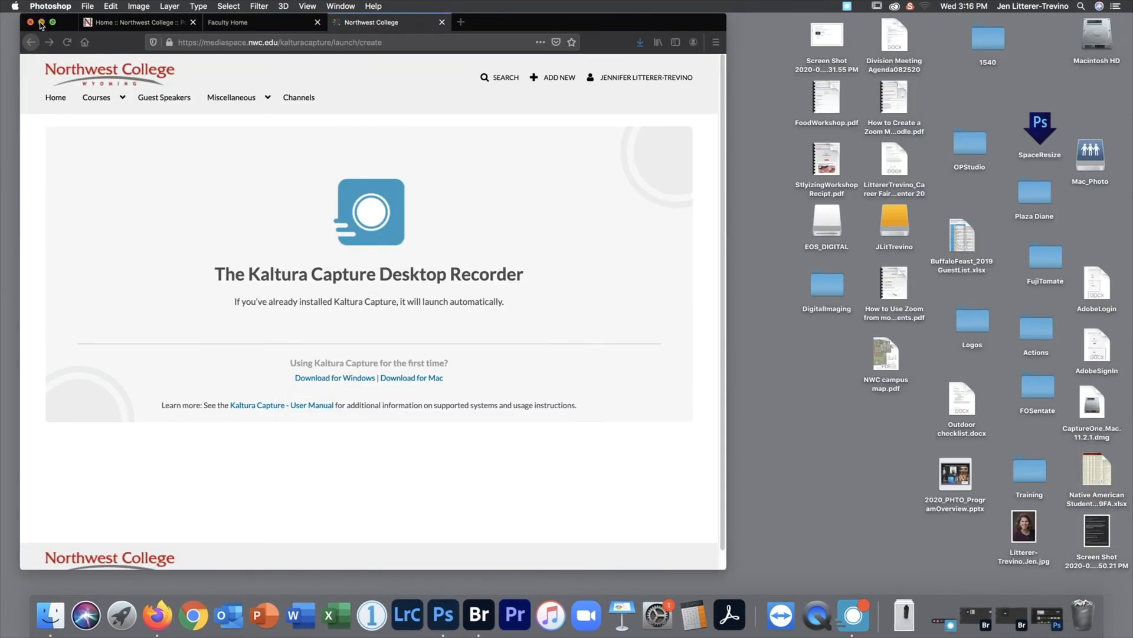
{"action": "left_click", "coordinate": [41, 20]}
{"action": "double_click", "coordinate": [827, 283]}
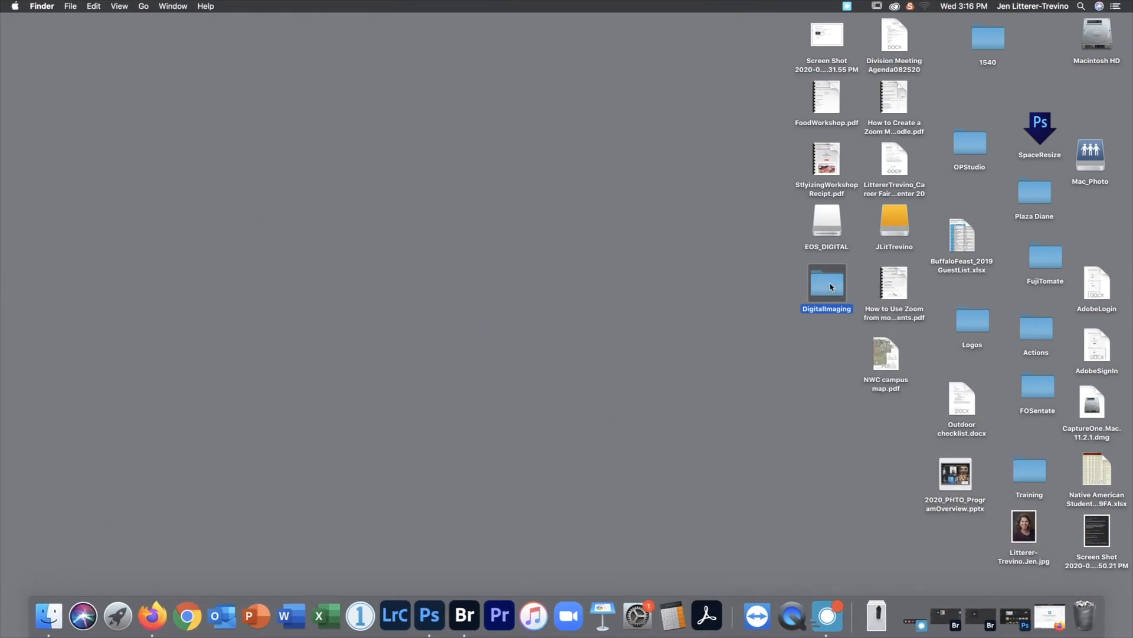
{"action": "left_click_drag", "start_coordinate": [610, 113], "coordinate": [487, 102]}
{"action": "double_click", "coordinate": [363, 137]}
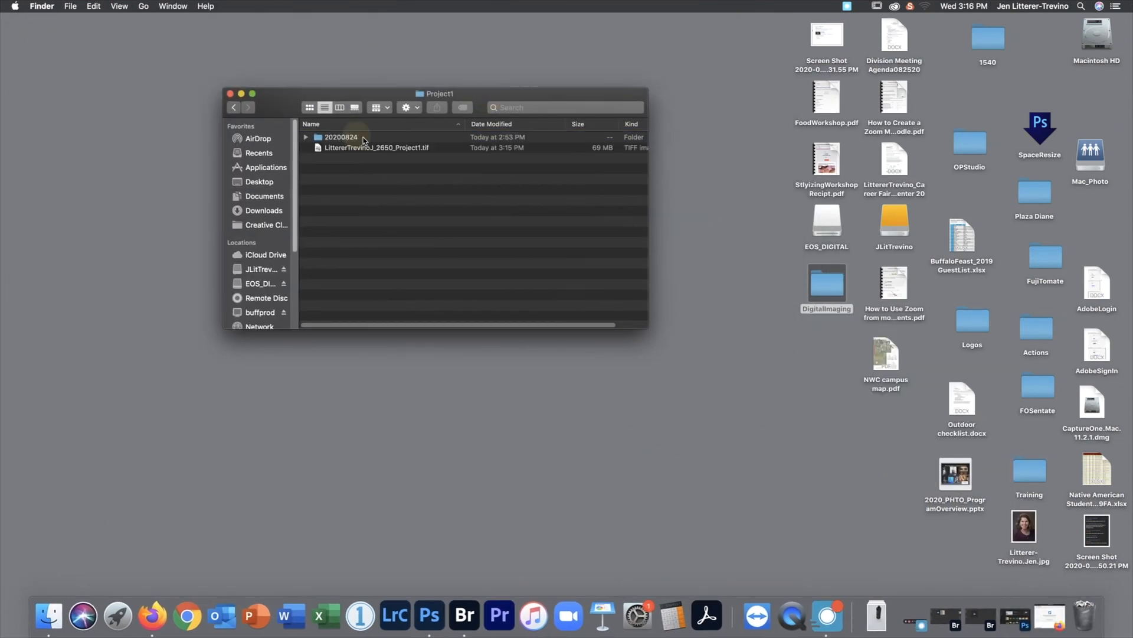
{"action": "left_click", "coordinate": [401, 152]}
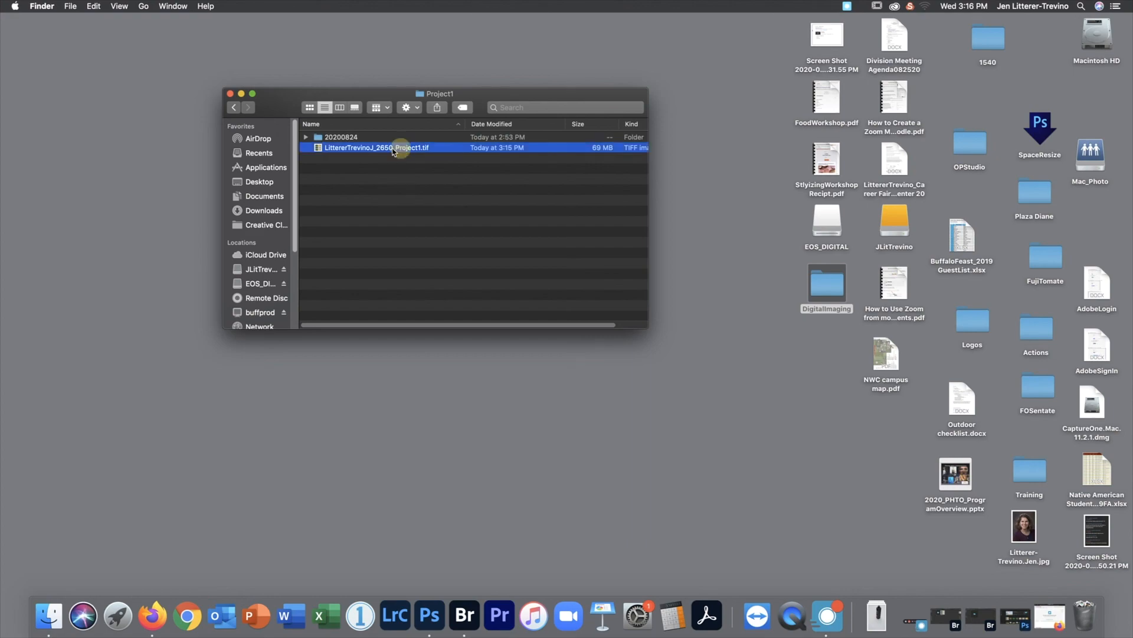
Open the Mac_Photo server and go through the instructor's named folder and 2650_DigitalImaging to its Project1 folder
{"action": "double_click", "coordinate": [1092, 156]}
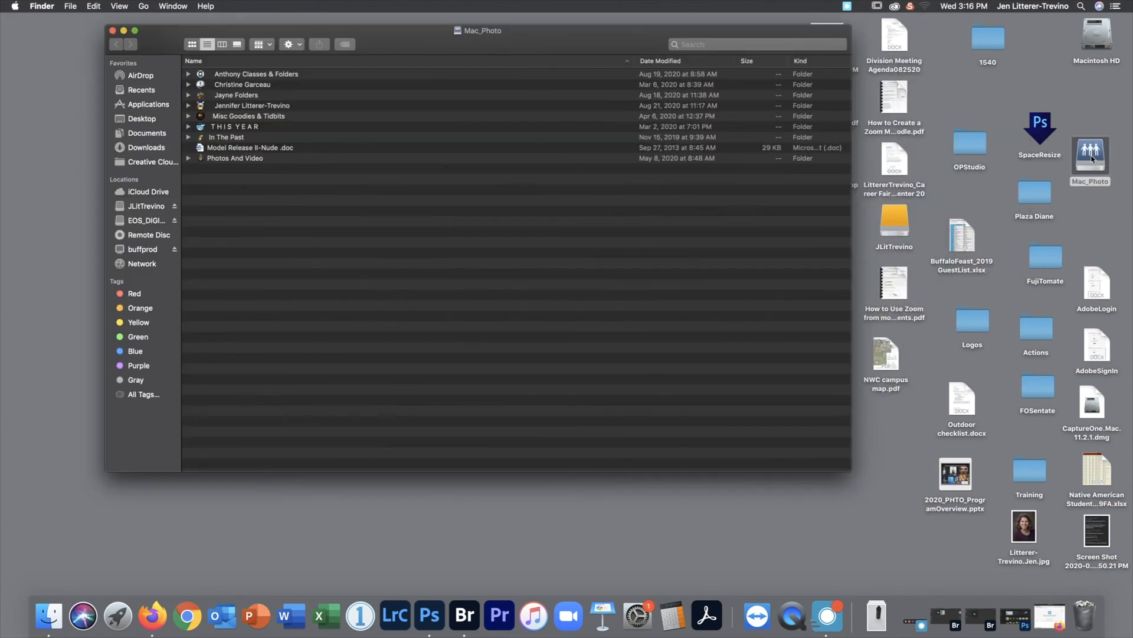
{"action": "double_click", "coordinate": [322, 109]}
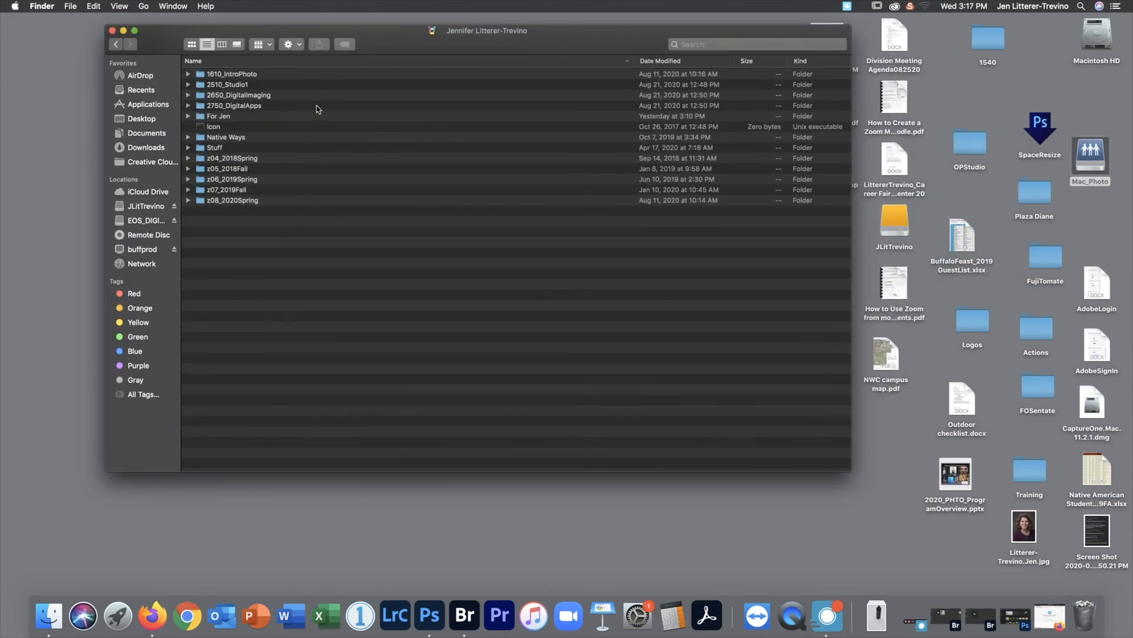
{"action": "left_click", "coordinate": [257, 97]}
{"action": "double_click", "coordinate": [256, 97]}
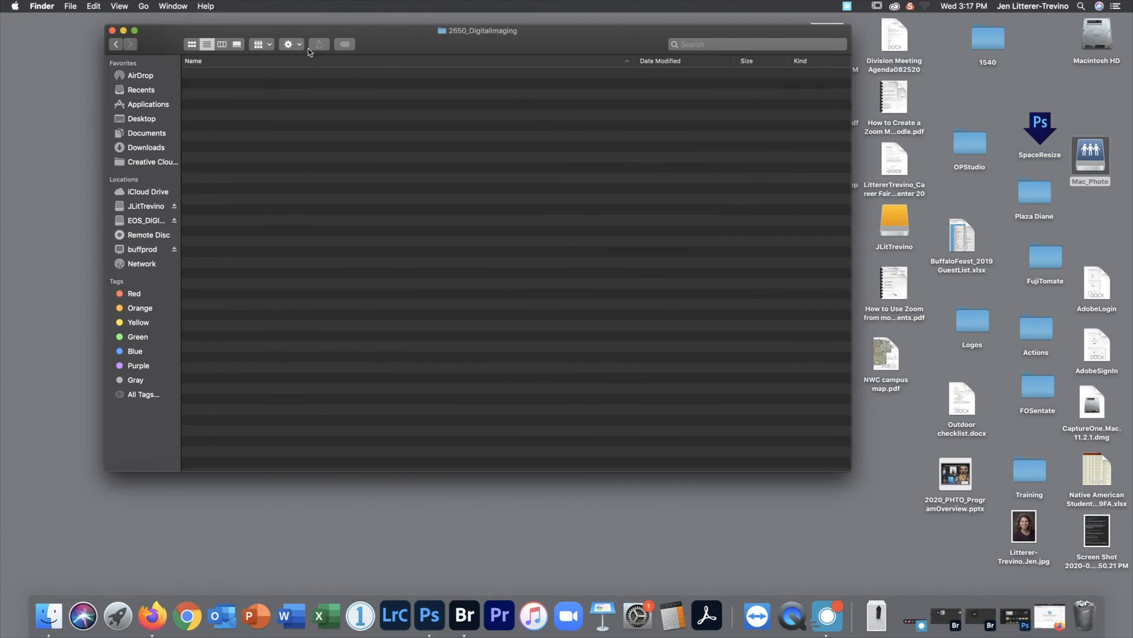
{"action": "double_click", "coordinate": [201, 78]}
Arrange the two Project1 windows so both are reachable and copy the project TIFF into the server's Project1 folder
{"action": "left_click_drag", "start_coordinate": [164, 34], "coordinate": [319, 212]}
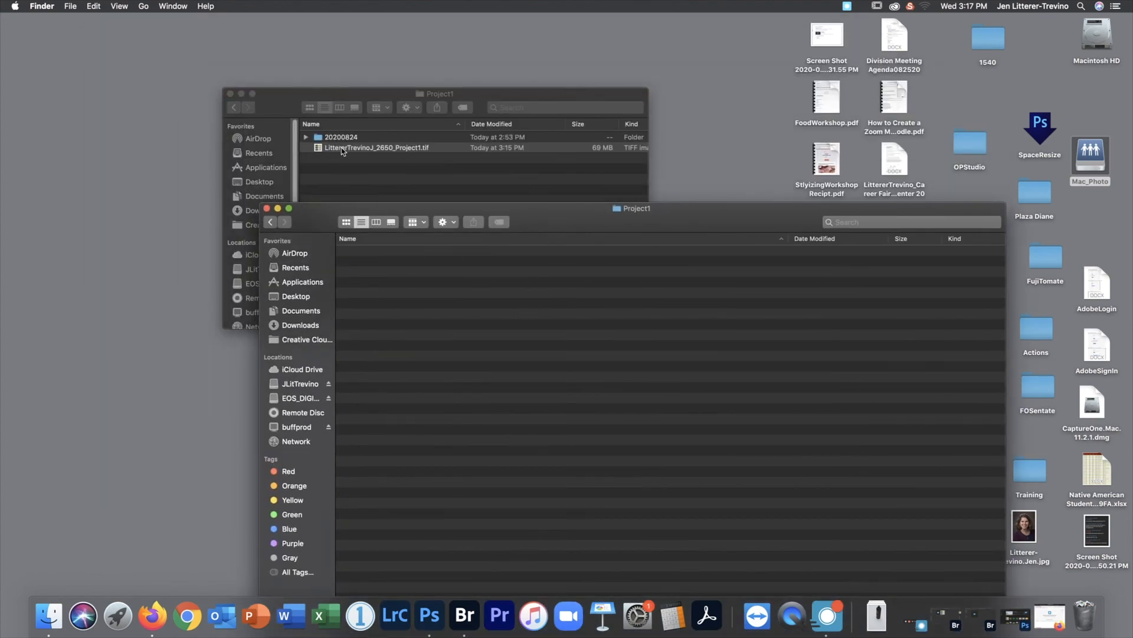
{"action": "left_click_drag", "start_coordinate": [342, 148], "coordinate": [473, 318]}
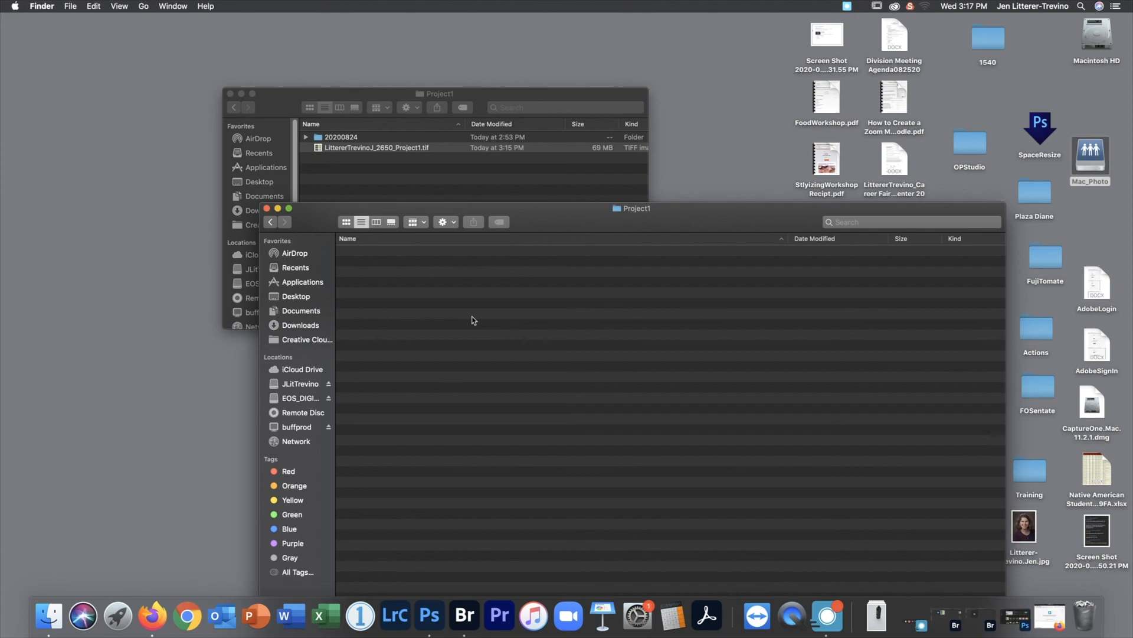